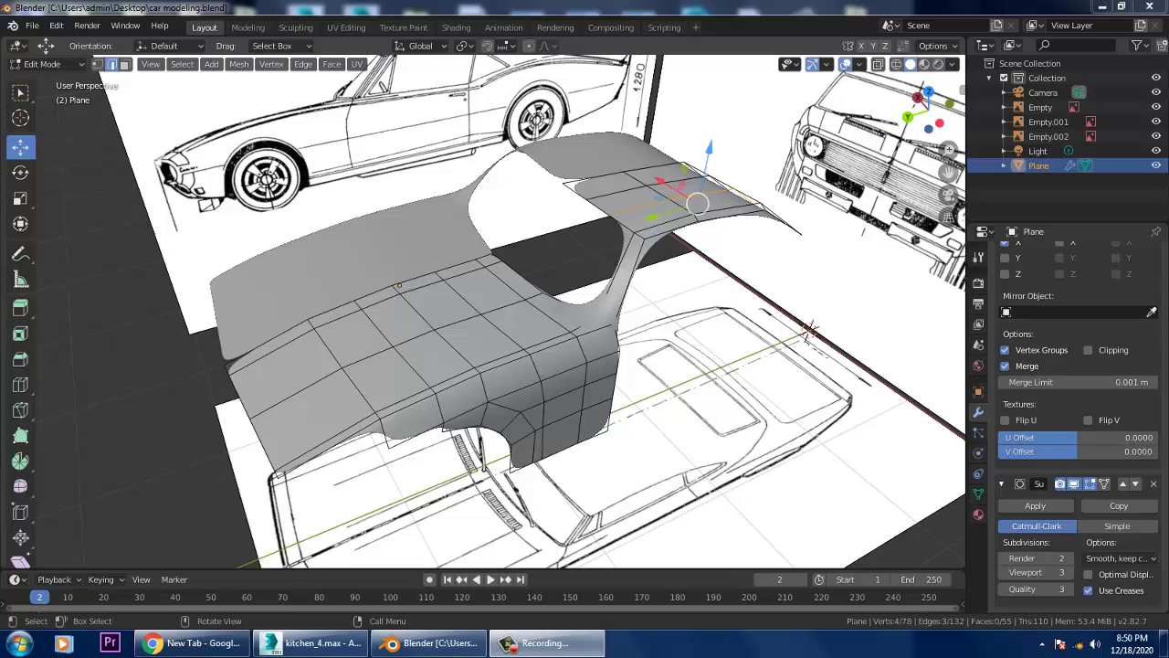
Set the Subdivision modifier's viewport level to 0 on the car body mesh.
{"action": "middle_click_drag", "start_coordinate": [484, 310], "coordinate": [452, 355]}
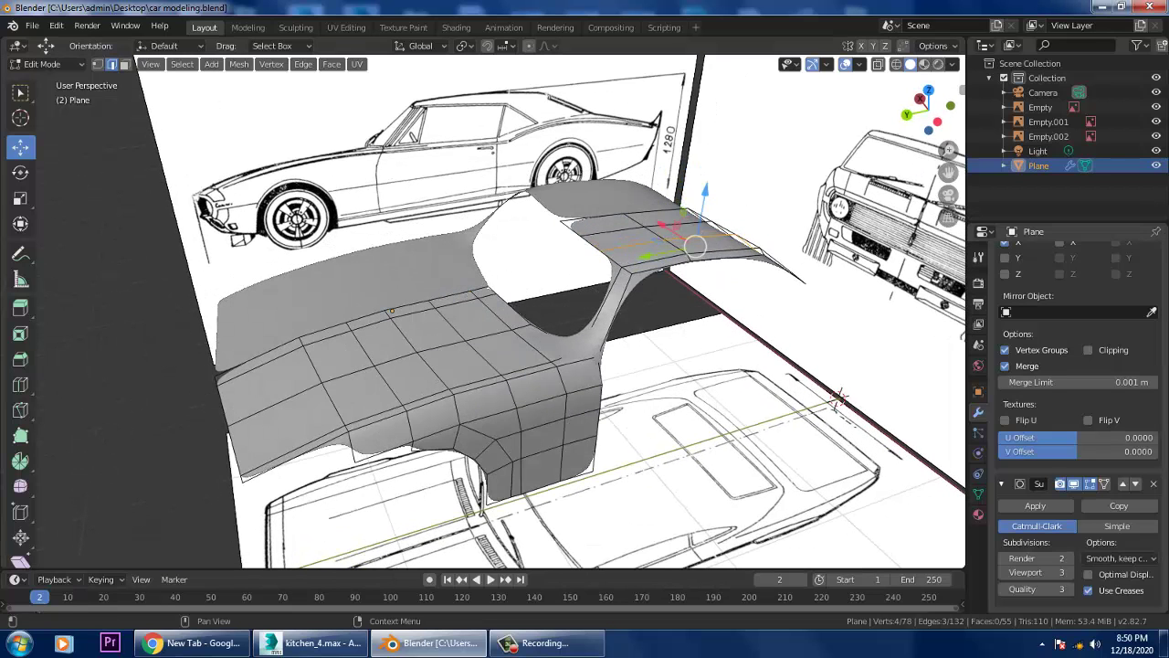
{"action": "key", "text": "BackSpace"}
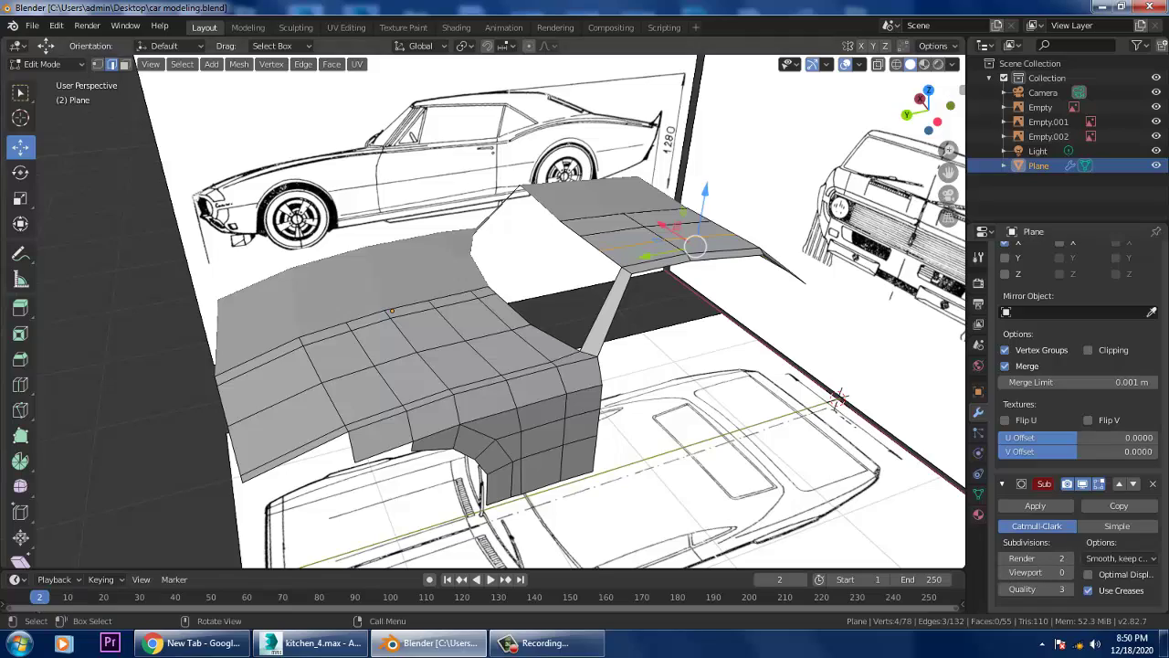
Raise the lengthwise centre edges of the roof about 0.05 m along Z to meet the side blueprint's roofline.
{"action": "middle_click_drag", "start_coordinate": [548, 319], "coordinate": [411, 301]}
{"action": "middle_click_drag", "start_coordinate": [518, 199], "coordinate": [731, 556], "text": "alt"}
{"action": "scroll", "coordinate": [558, 228], "scroll_direction": "up", "scroll_amount": 5}
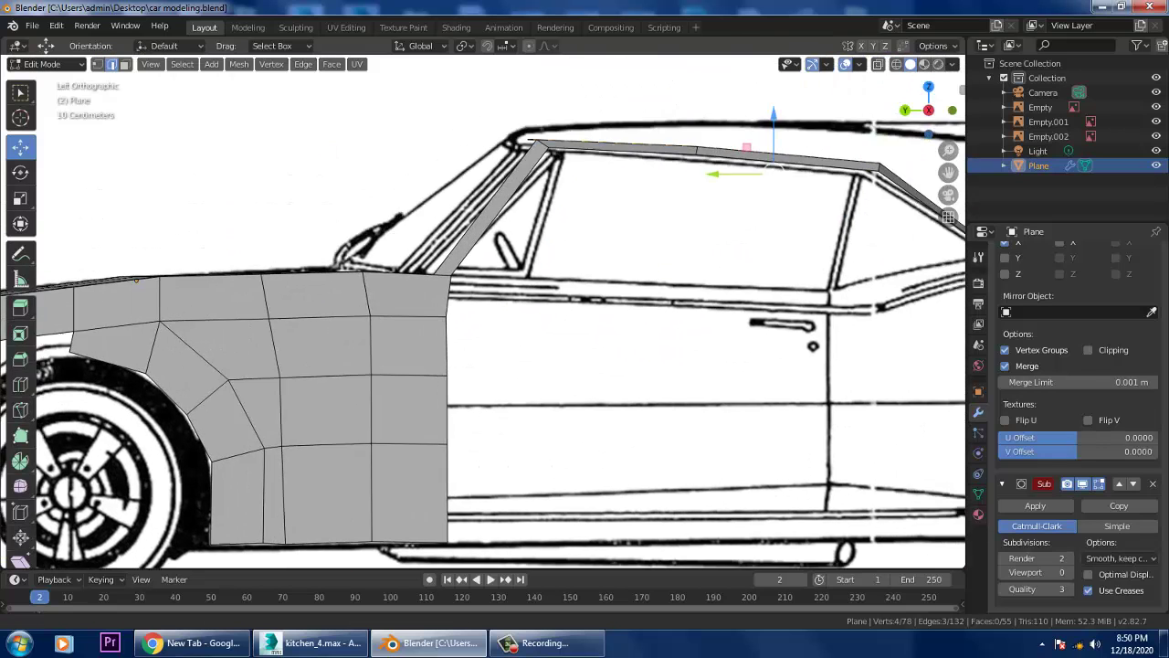
{"action": "middle_click_drag", "start_coordinate": [558, 228], "coordinate": [404, 336], "text": "shift"}
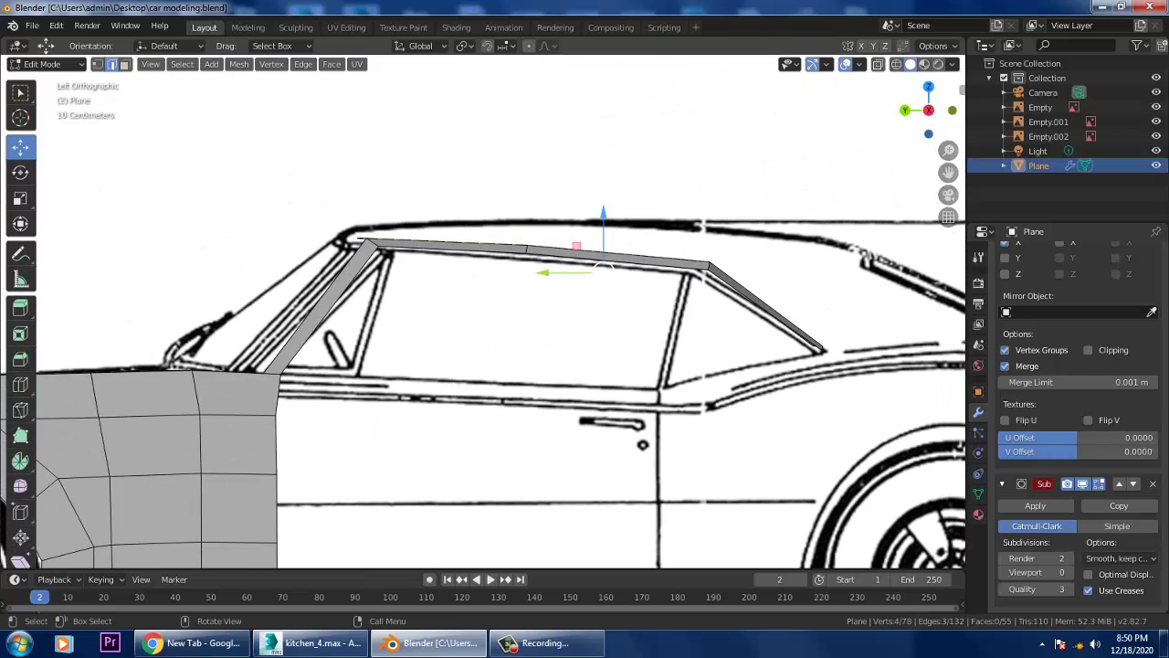
{"action": "middle_click_drag", "start_coordinate": [601, 228], "coordinate": [744, 333]}
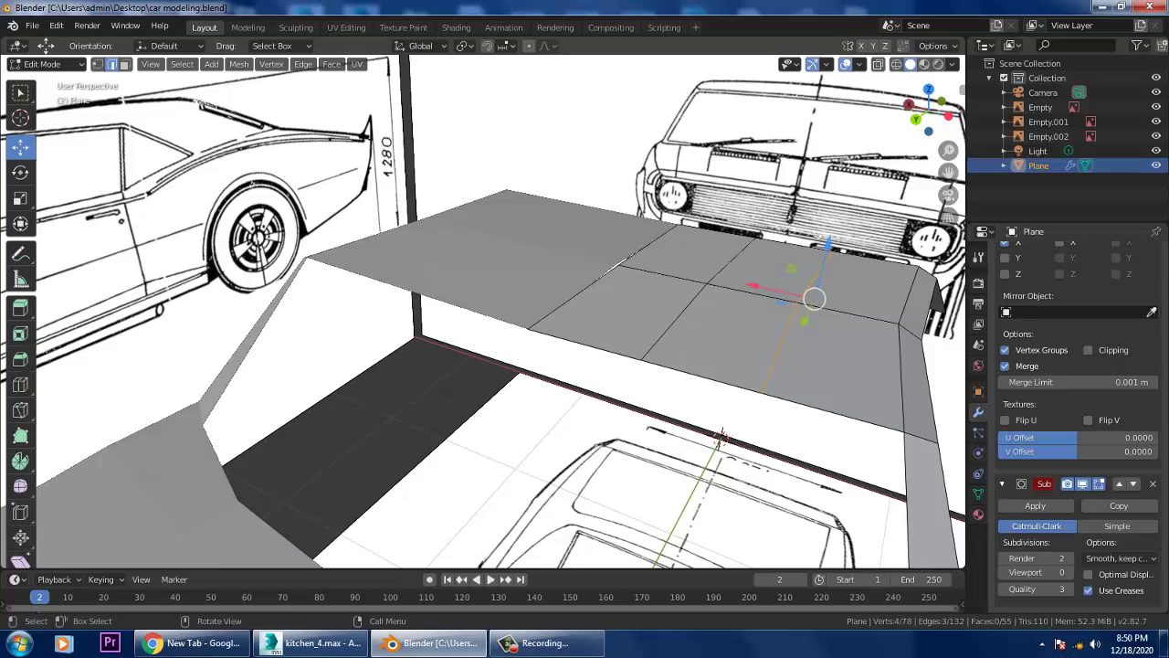
{"action": "left_click", "coordinate": [598, 272]}
{"action": "left_click", "coordinate": [598, 271], "text": "alt"}
{"action": "middle_click_drag", "start_coordinate": [598, 271], "coordinate": [475, 283]}
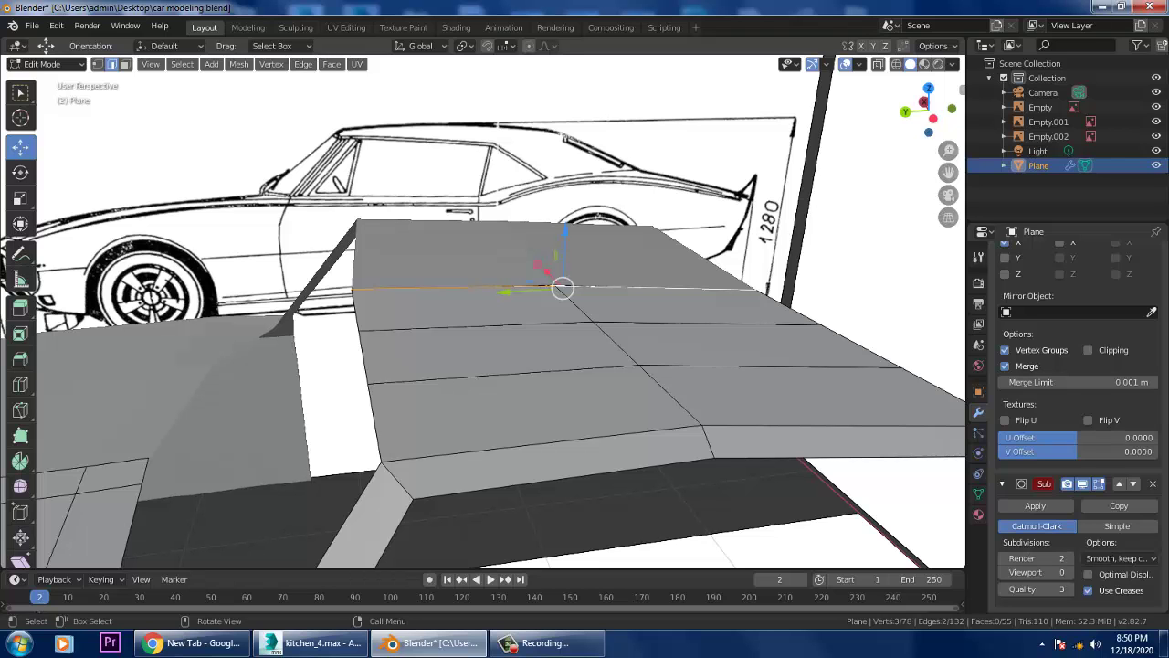
{"action": "key", "text": "KP_1"}
{"action": "key", "text": "ctrl+KP_3"}
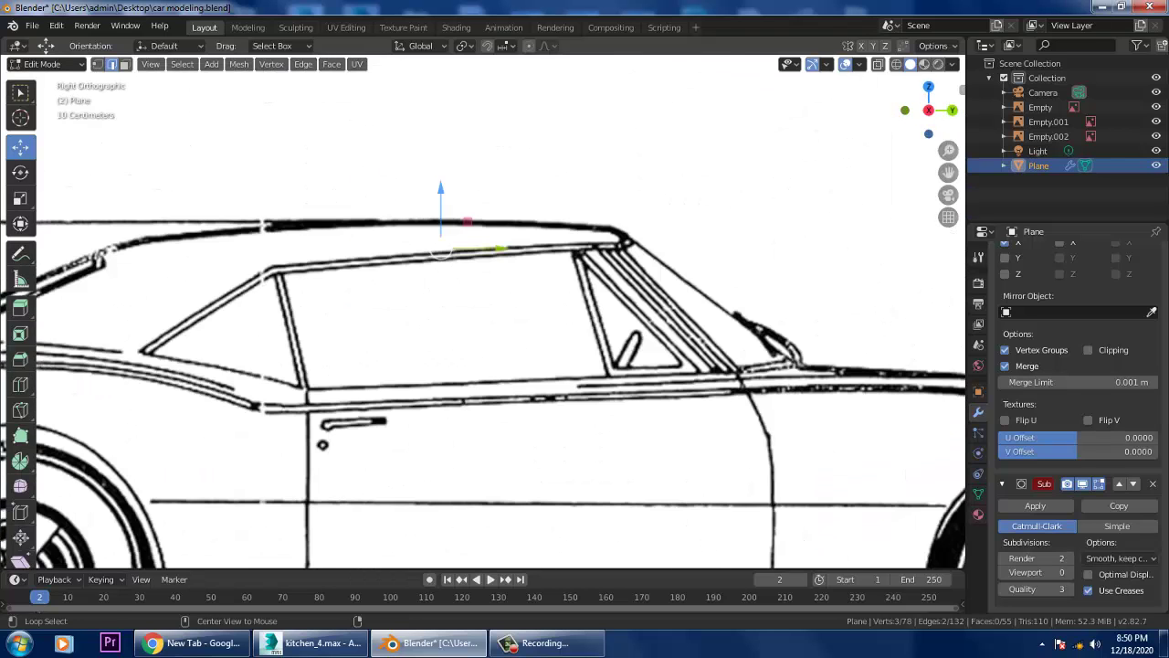
{"action": "key", "text": "ctrl+KP_1"}
{"action": "key", "text": "ctrl+KP_3"}
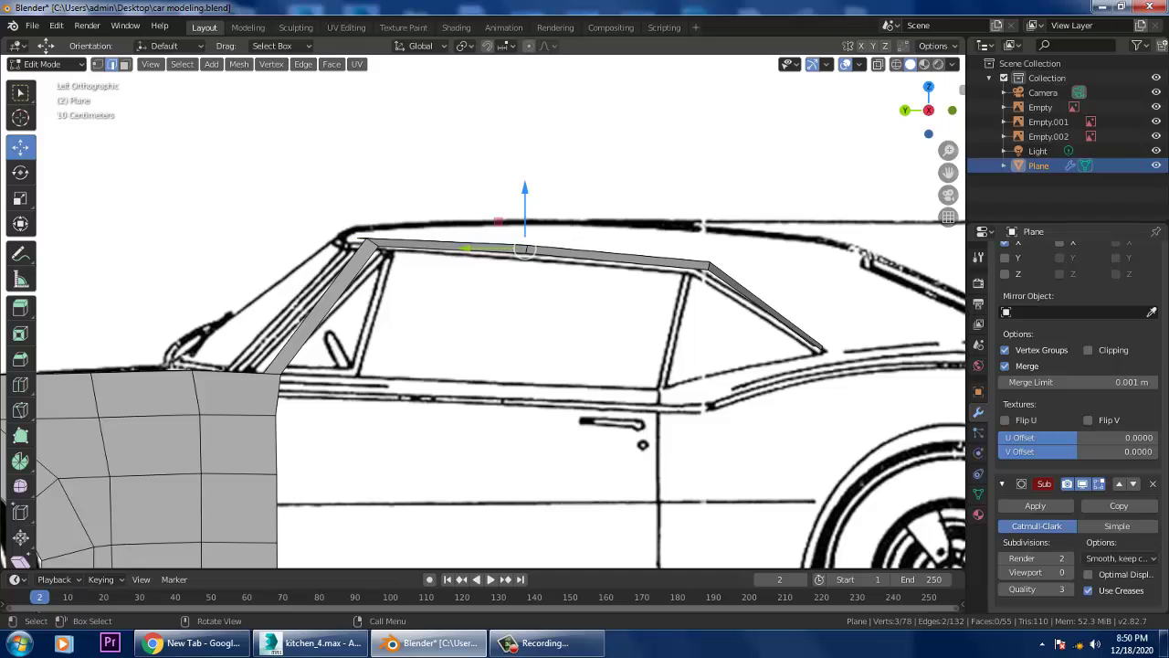
{"action": "key", "text": "g"}
{"action": "key", "text": "z"}
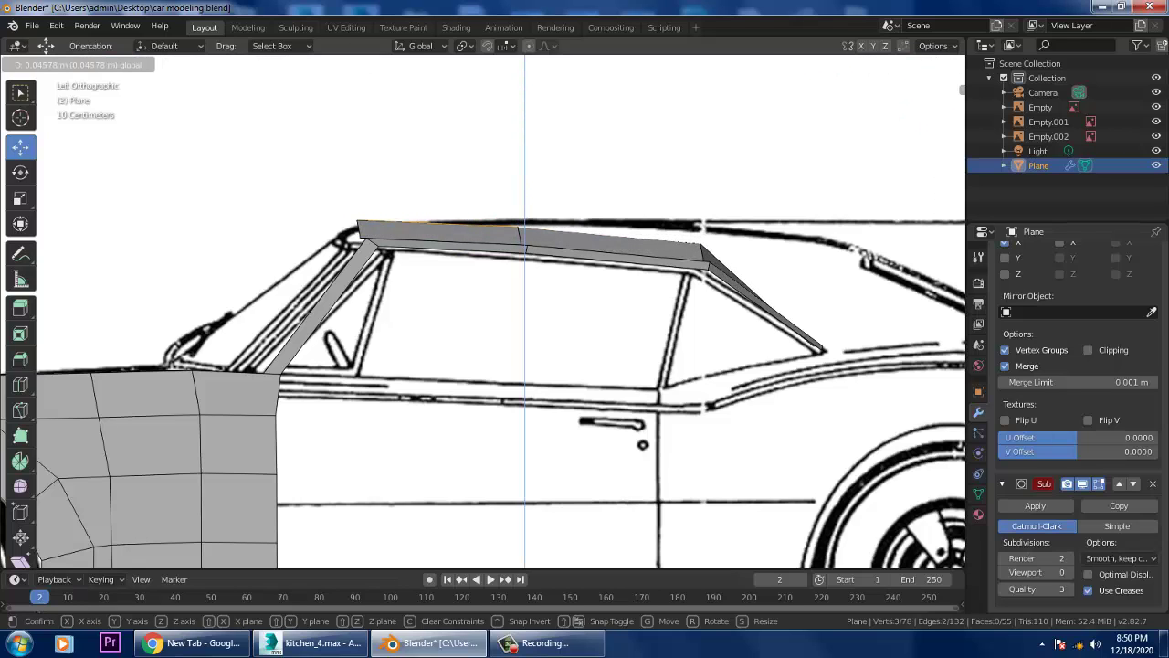
{"action": "key", "text": "Return"}
Raise the two lengthwise roof edge lines between the centre line and the side slightly along Z to curve the roof crosswise.
{"action": "middle_click_drag", "start_coordinate": [512, 301], "coordinate": [689, 376]}
{"action": "left_click", "coordinate": [790, 256], "text": "shift"}
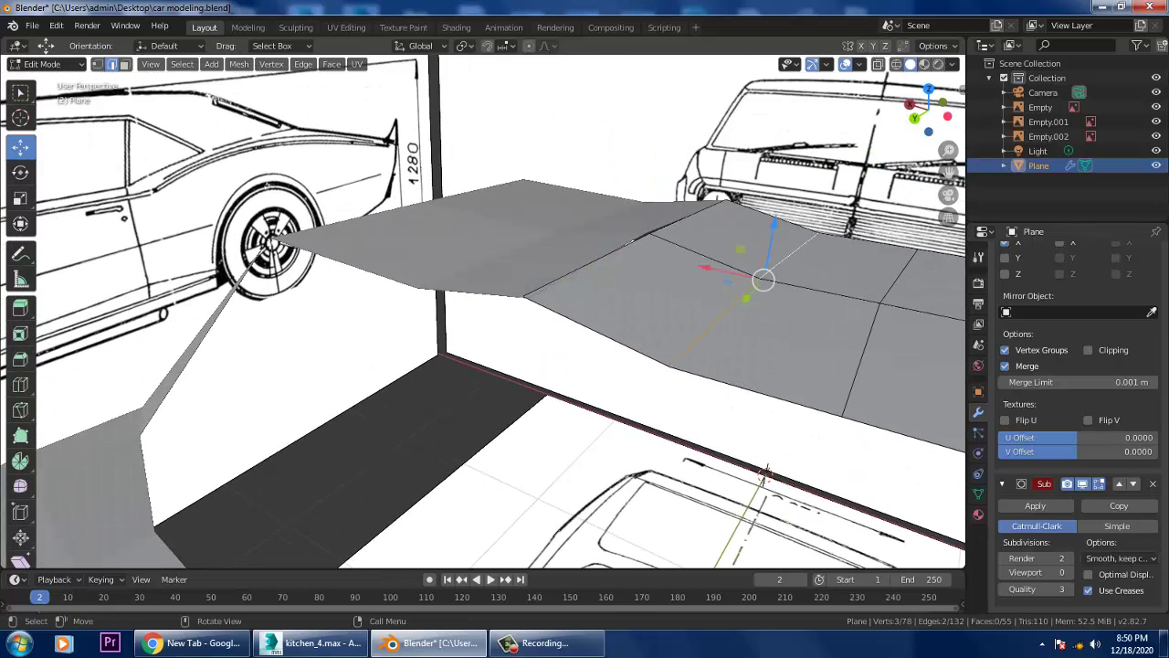
{"action": "left_click_drag", "start_coordinate": [773, 225], "coordinate": [772, 221]}
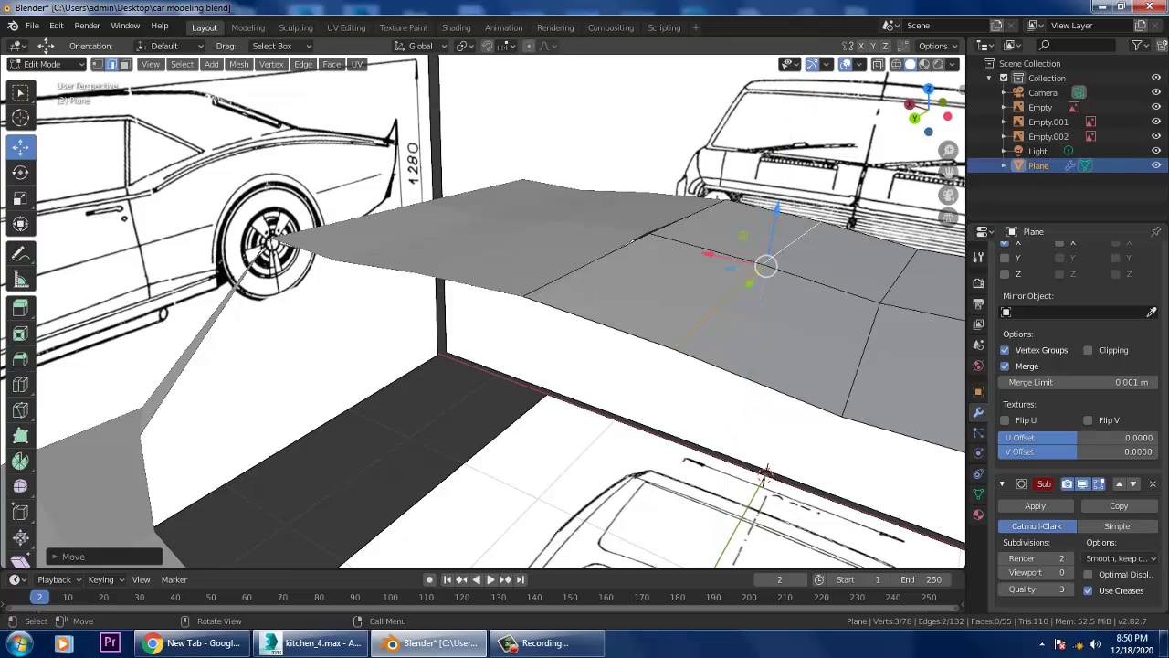
{"action": "left_click", "coordinate": [861, 347]}
{"action": "left_click", "coordinate": [888, 305]}
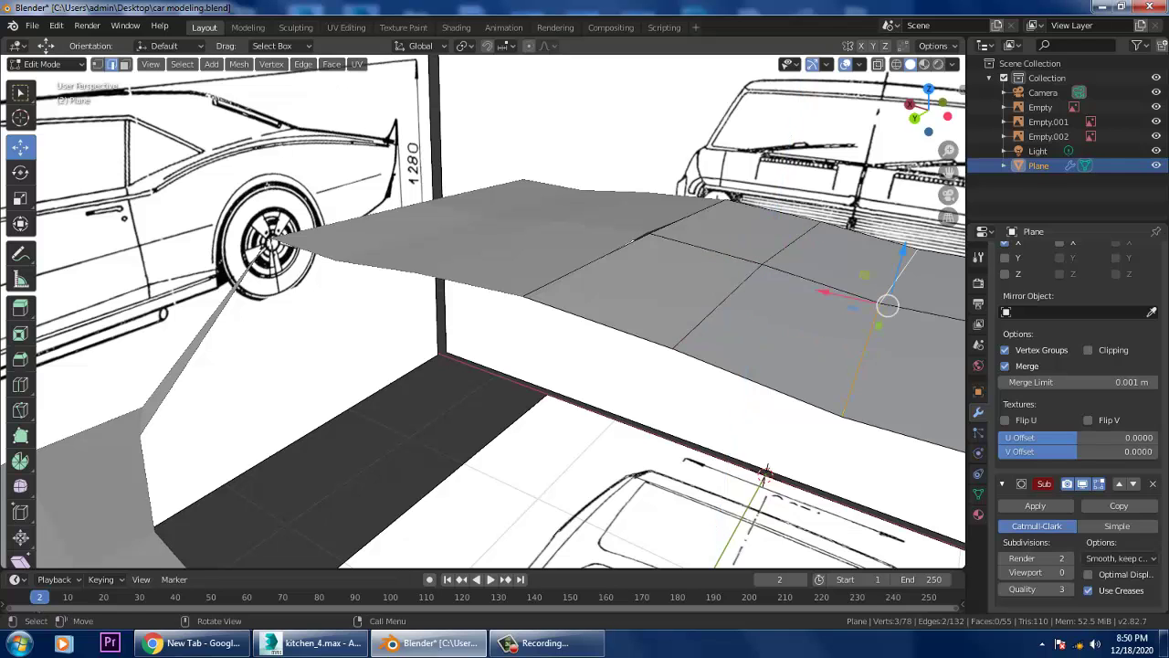
{"action": "key", "text": "e"}
{"action": "key", "text": "Return"}
Raise the three faces of the strip beside the centre line, across roof and rear slope, slightly towards the side blueprint's roofline.
{"action": "middle_click_drag", "start_coordinate": [888, 305], "coordinate": [694, 301]}
{"action": "middle_click_drag", "start_coordinate": [710, 442], "coordinate": [585, 440]}
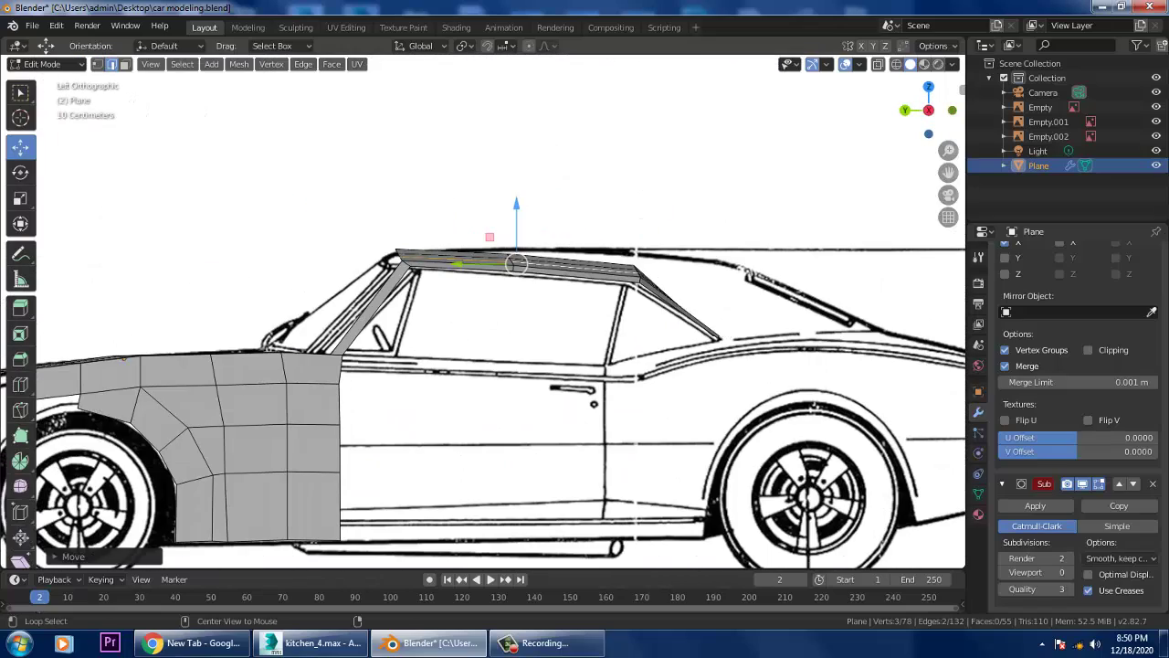
{"action": "scroll", "coordinate": [499, 310], "scroll_direction": "up", "scroll_amount": 3}
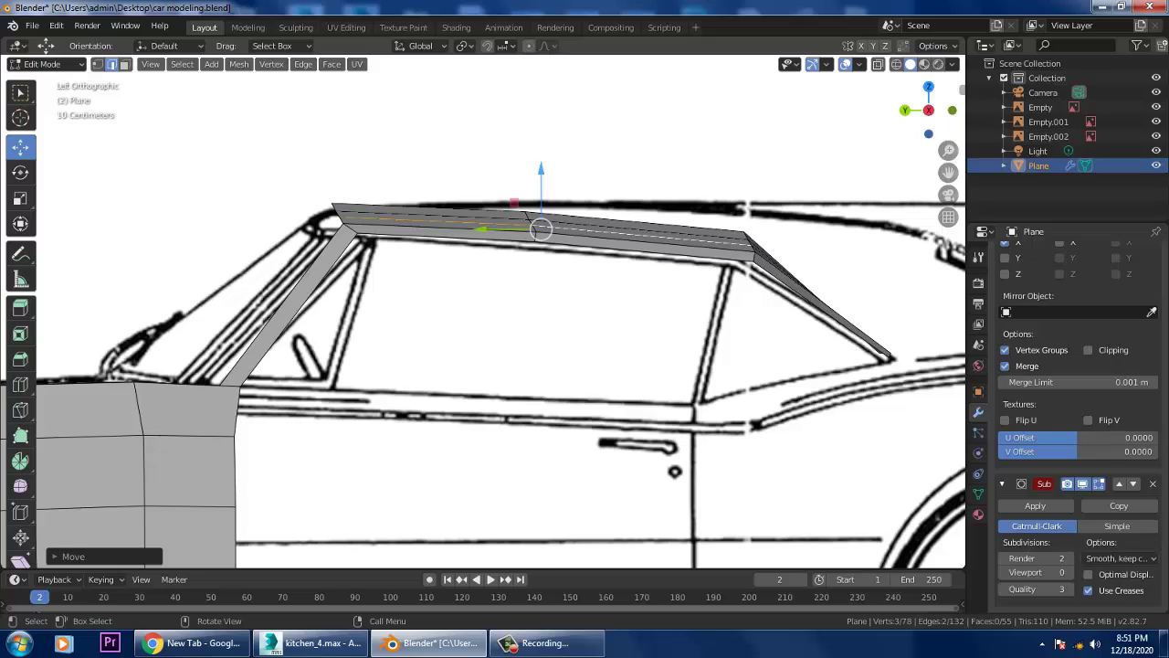
{"action": "middle_click_drag", "start_coordinate": [498, 311], "coordinate": [676, 329]}
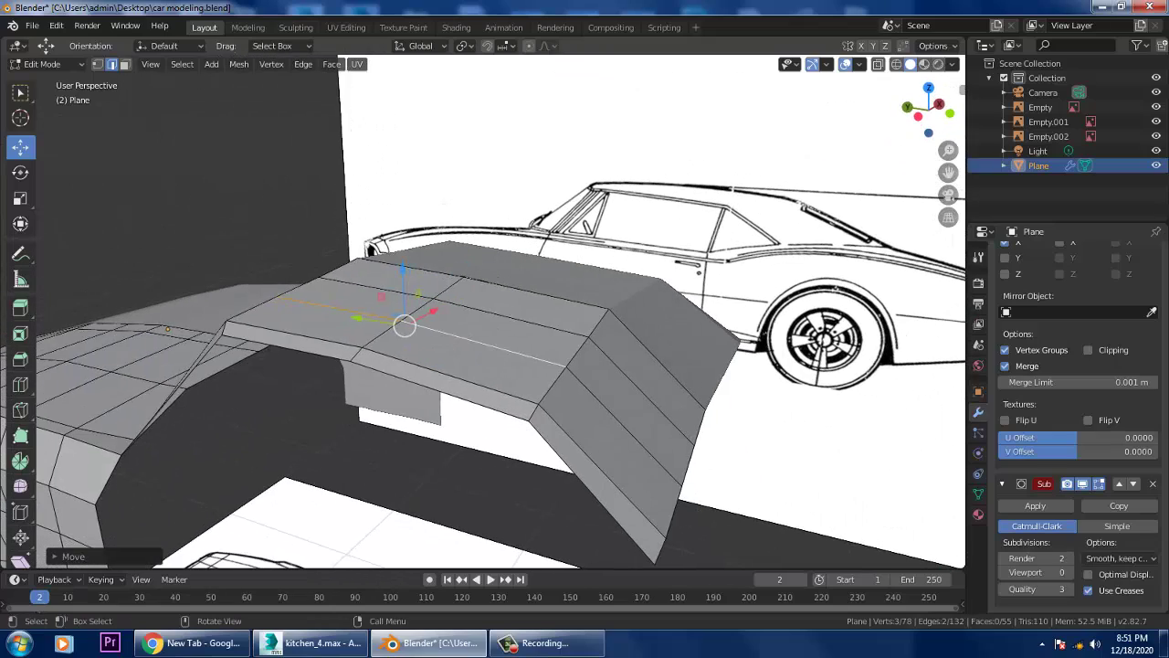
{"action": "key", "text": "3"}
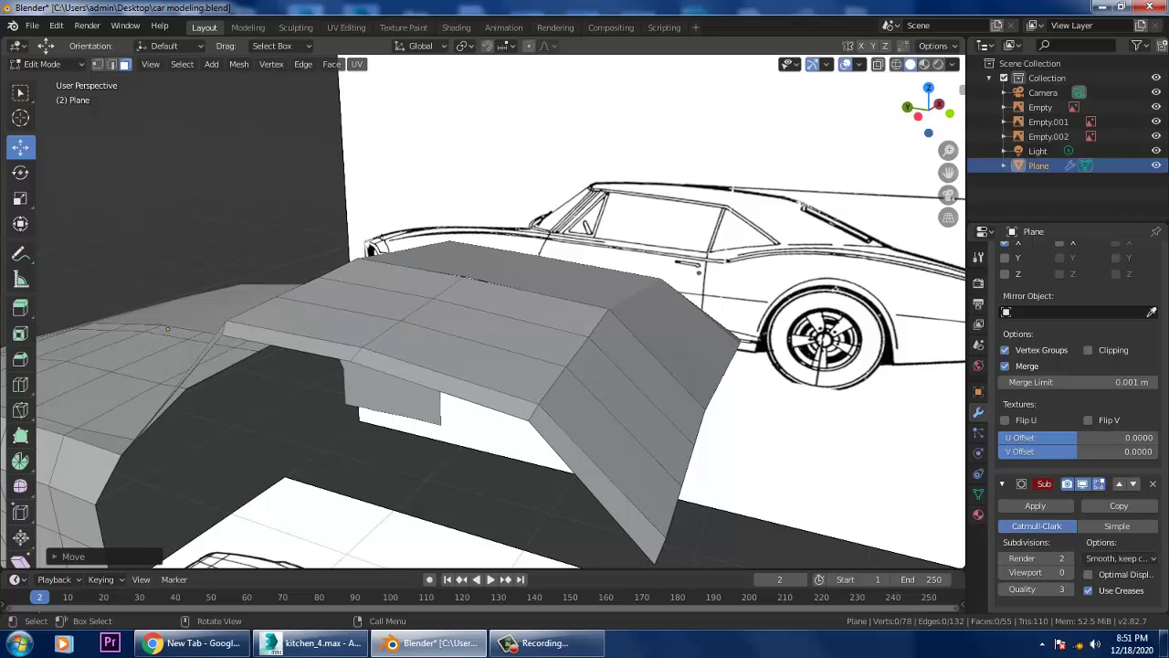
{"action": "left_click", "coordinate": [393, 271]}
{"action": "left_click", "coordinate": [530, 297], "text": "shift"}
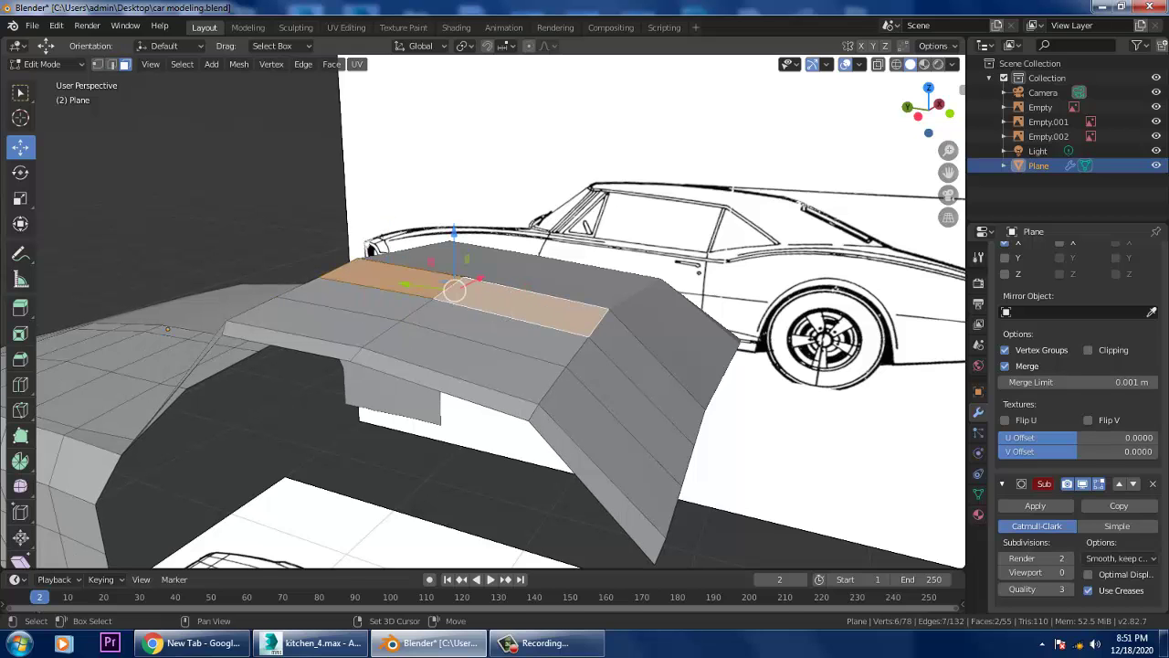
{"action": "left_click", "coordinate": [649, 374], "text": "shift"}
{"action": "middle_click_drag", "start_coordinate": [676, 328], "coordinate": [639, 329], "text": "alt"}
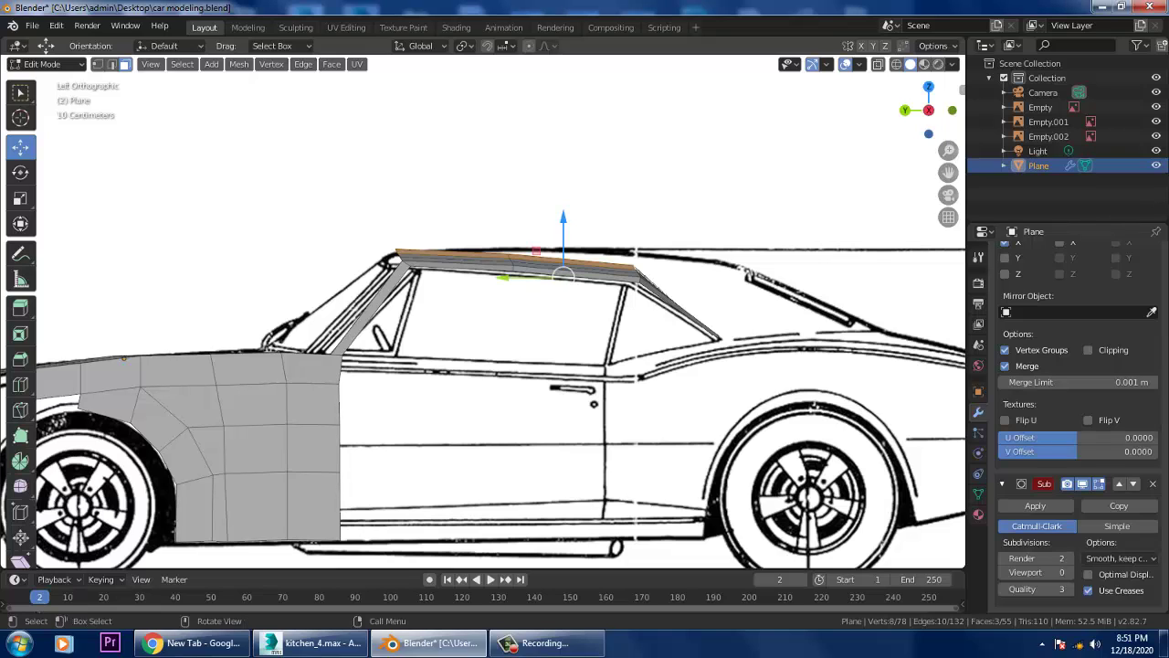
{"action": "left_click_drag", "start_coordinate": [562, 219], "coordinate": [562, 210]}
Raise the rear roof face beside the centre line together with its rear-slope face, then raise that rear-slope face again.
{"action": "scroll", "coordinate": [500, 311], "scroll_direction": "up", "scroll_amount": 4}
{"action": "left_click", "coordinate": [667, 206]}
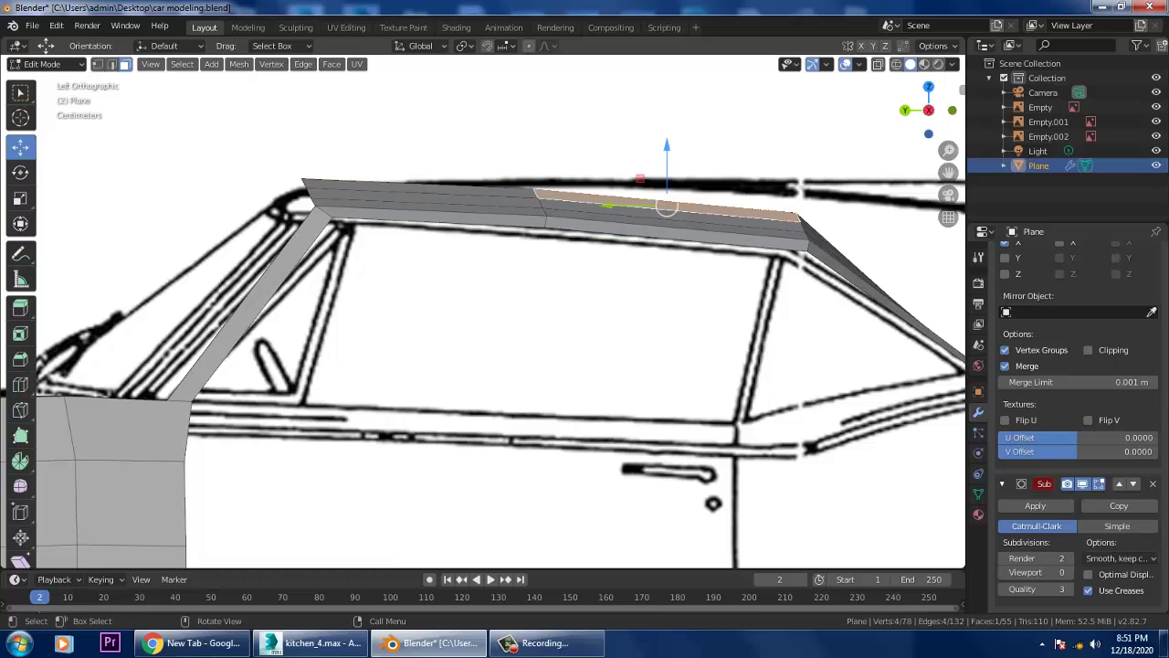
{"action": "key", "text": "shift"}
{"action": "left_click", "coordinate": [694, 205], "text": "shift"}
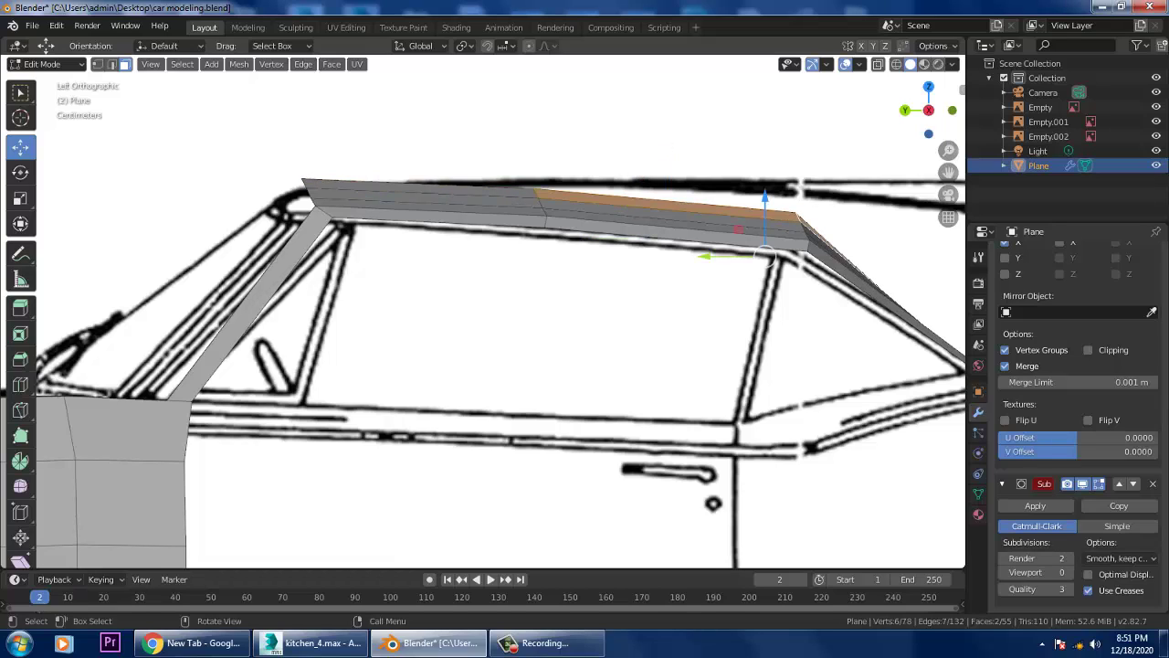
{"action": "left_click_drag", "start_coordinate": [765, 258], "coordinate": [765, 246]}
{"action": "left_click", "coordinate": [877, 281]}
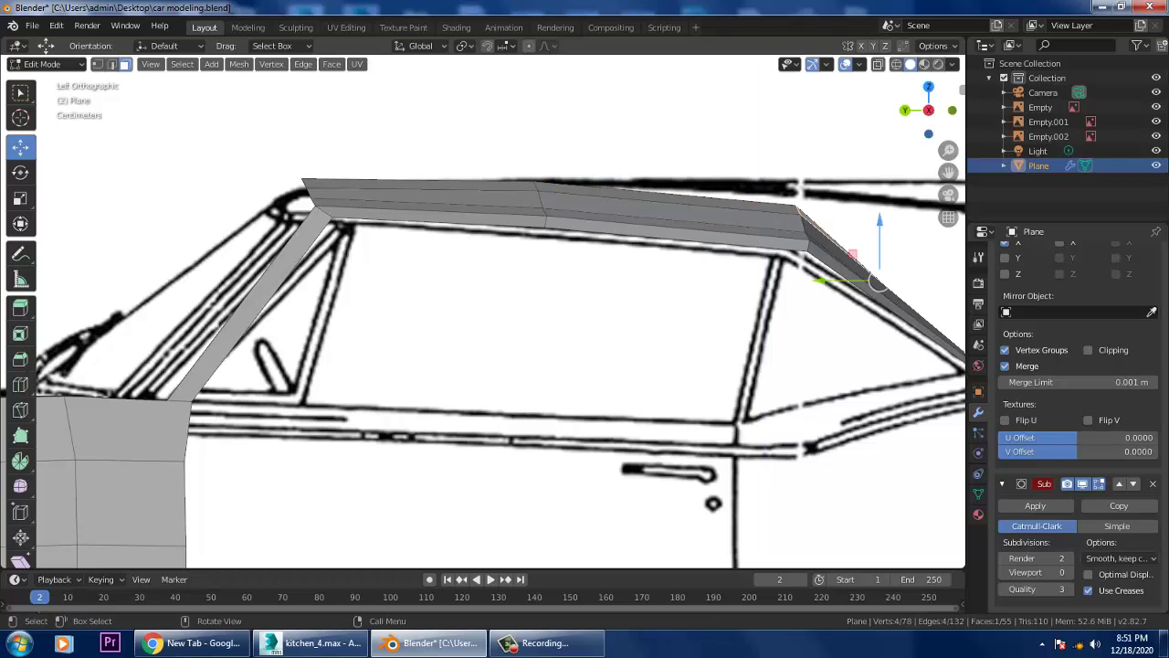
{"action": "left_click_drag", "start_coordinate": [877, 282], "coordinate": [874, 262]}
Raise the two roof faces of the middle lengthwise strip slightly along Z to smooth the crosswise curve.
{"action": "middle_click_drag", "start_coordinate": [874, 261], "coordinate": [792, 447]}
{"action": "left_click", "coordinate": [509, 378]}
{"action": "left_click", "coordinate": [265, 340], "text": "shift"}
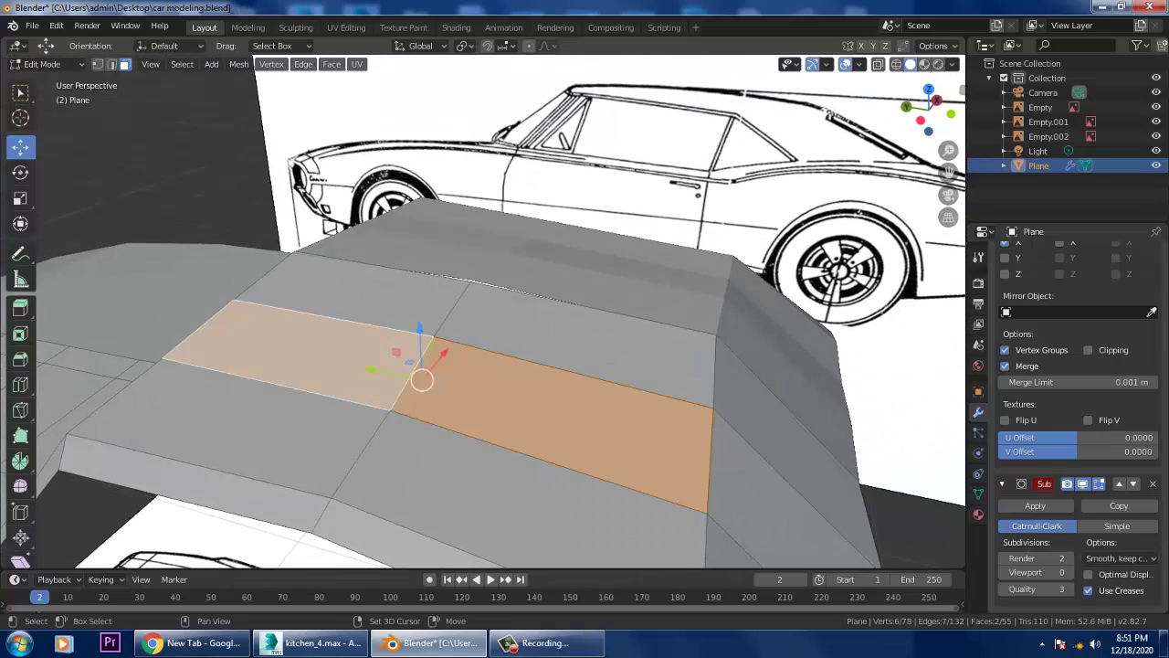
{"action": "middle_click_drag", "start_coordinate": [265, 340], "coordinate": [393, 356]}
{"action": "left_click_drag", "start_coordinate": [755, 231], "coordinate": [754, 225]}
Raise the two roof faces of the outer lengthwise strip slightly along Z.
{"action": "left_click", "coordinate": [785, 352]}
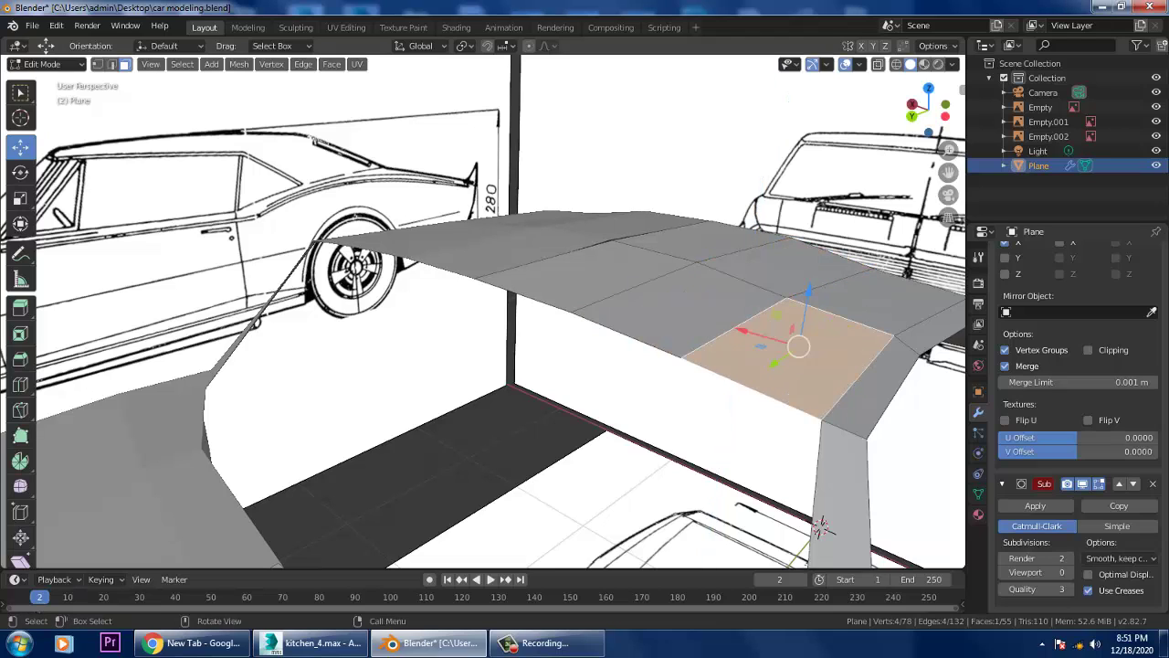
{"action": "left_click", "coordinate": [877, 297], "text": "shift"}
{"action": "left_click_drag", "start_coordinate": [848, 319], "coordinate": [847, 315]}
Extrude the four rear border edges of the rear slope straight back to the front of the rear window outline in the top blueprint.
{"action": "middle_click_drag", "start_coordinate": [848, 315], "coordinate": [559, 405]}
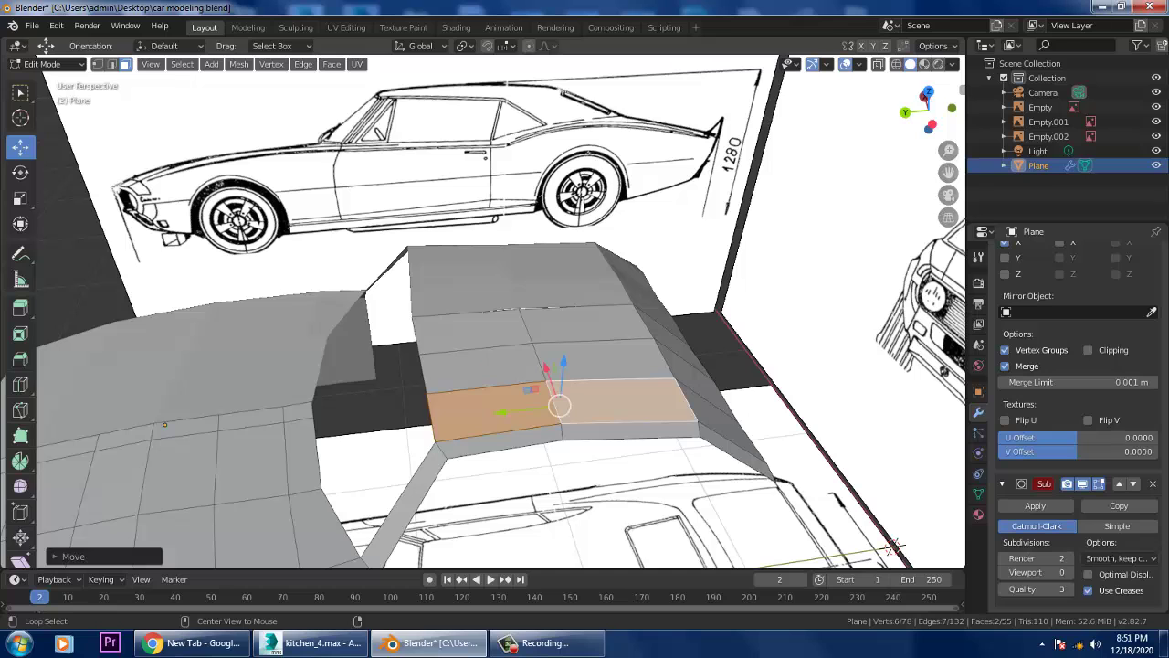
{"action": "scroll", "coordinate": [482, 311], "scroll_direction": "down", "scroll_amount": 5}
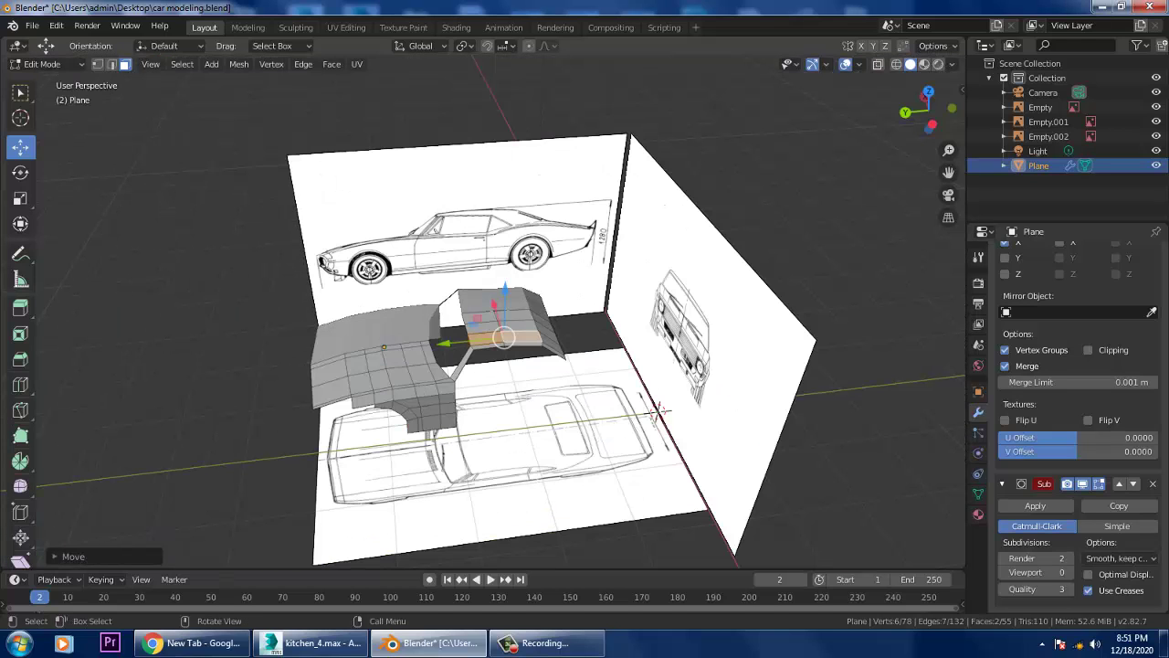
{"action": "scroll", "coordinate": [657, 411], "scroll_direction": "down", "scroll_amount": 3}
{"action": "key", "text": "KP_1"}
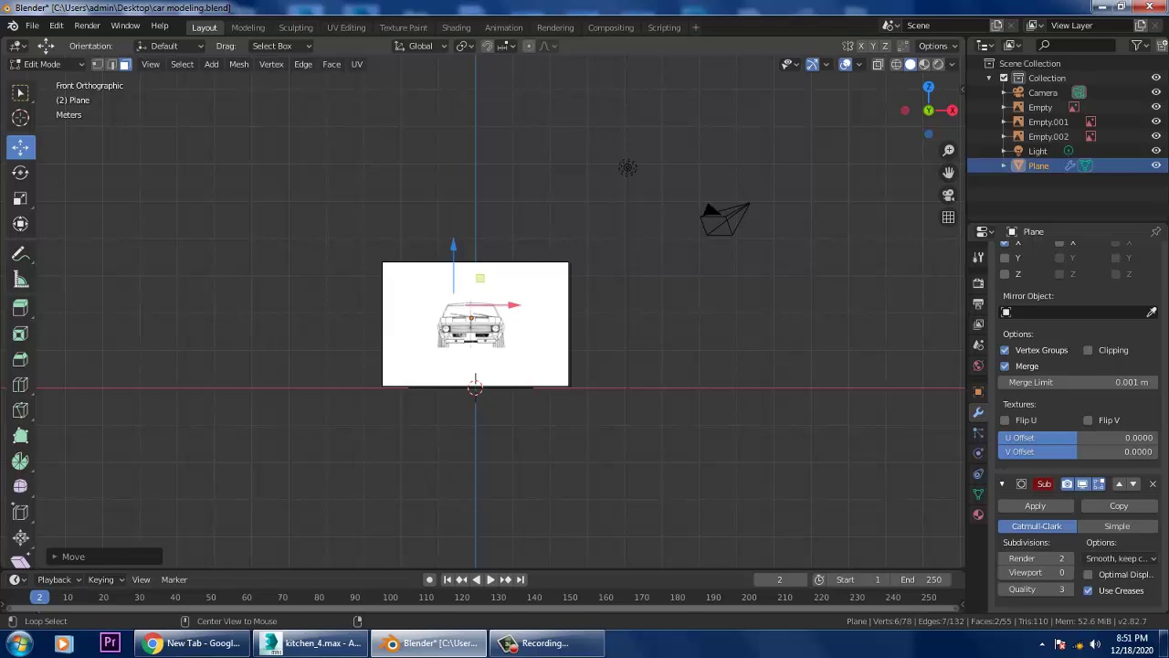
{"action": "scroll", "coordinate": [474, 378], "scroll_direction": "down", "scroll_amount": 1}
{"action": "key", "text": "KP_7"}
{"action": "scroll", "coordinate": [475, 378], "scroll_direction": "up", "scroll_amount": 8}
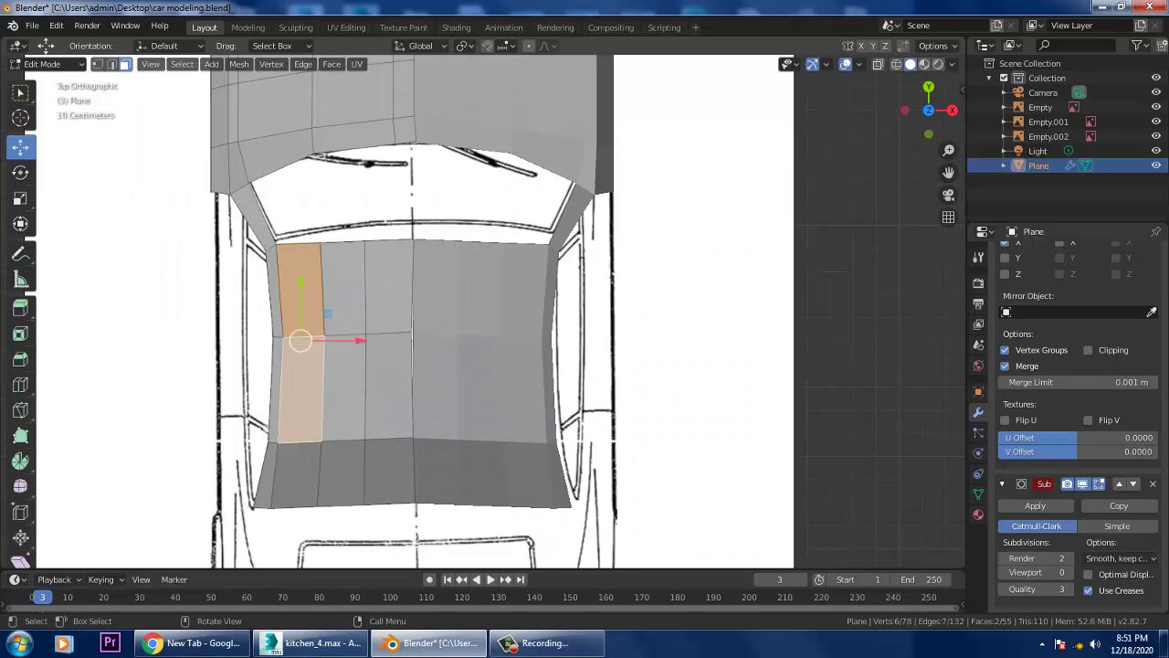
{"action": "scroll", "coordinate": [482, 311], "scroll_direction": "down", "scroll_amount": 5, "text": "shift"}
{"action": "scroll", "coordinate": [482, 311], "scroll_direction": "up", "scroll_amount": 1}
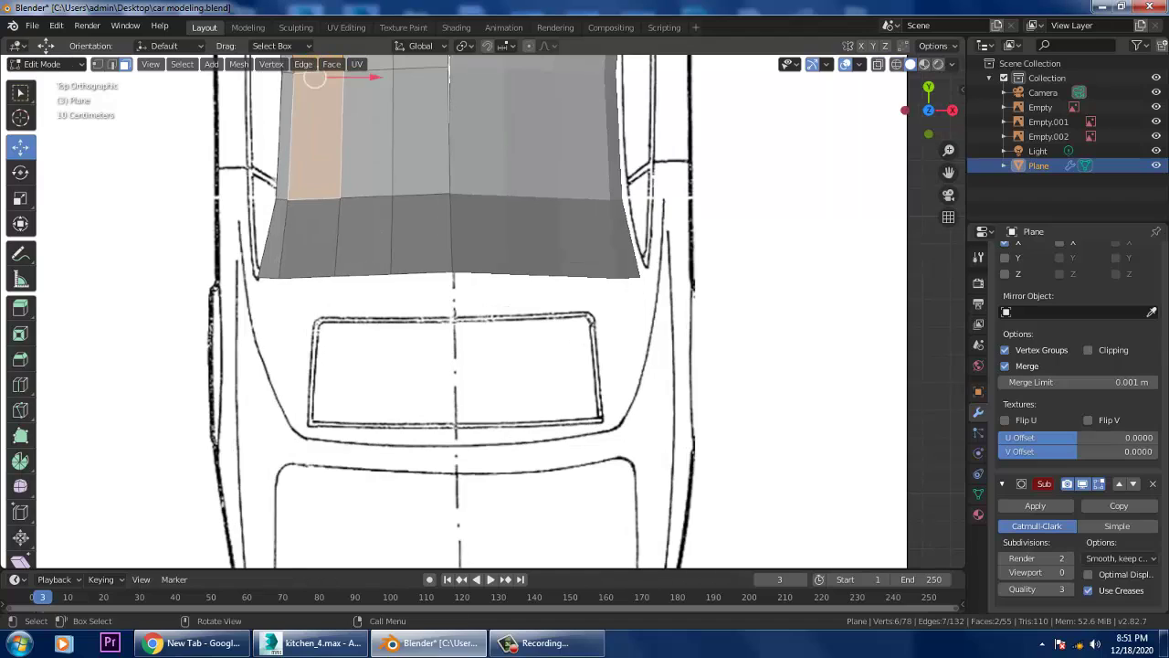
{"action": "left_click", "coordinate": [111, 64]}
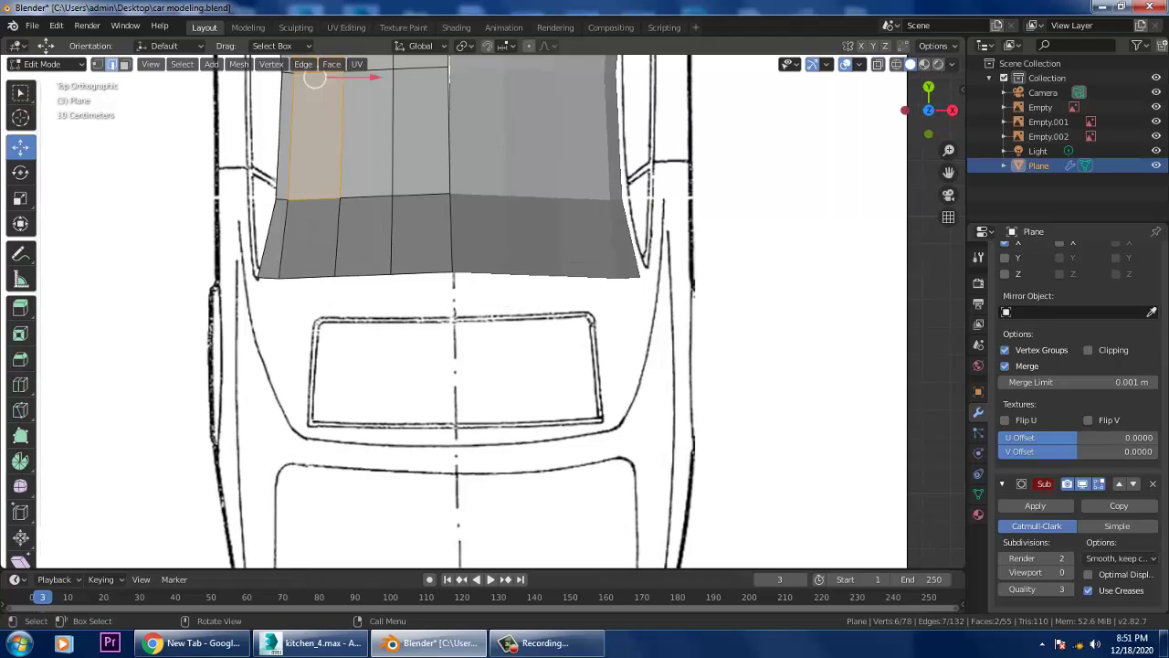
{"action": "left_click", "coordinate": [363, 274]}
{"action": "left_click", "coordinate": [310, 276], "text": "shift"}
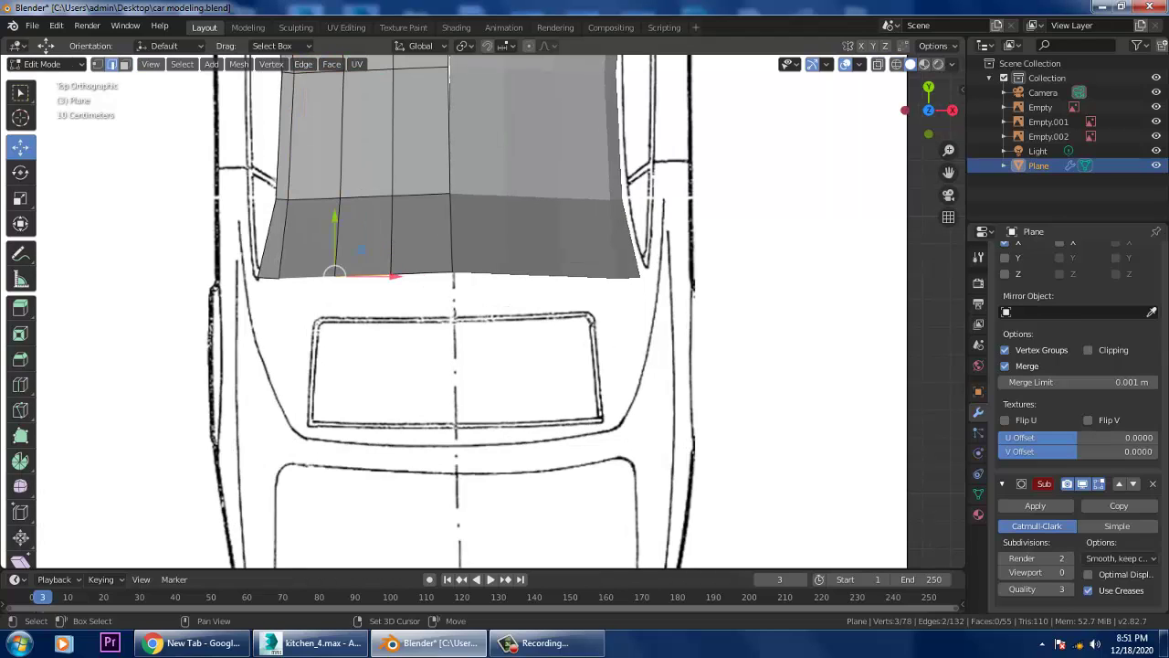
{"action": "left_click", "coordinate": [269, 276], "text": "shift"}
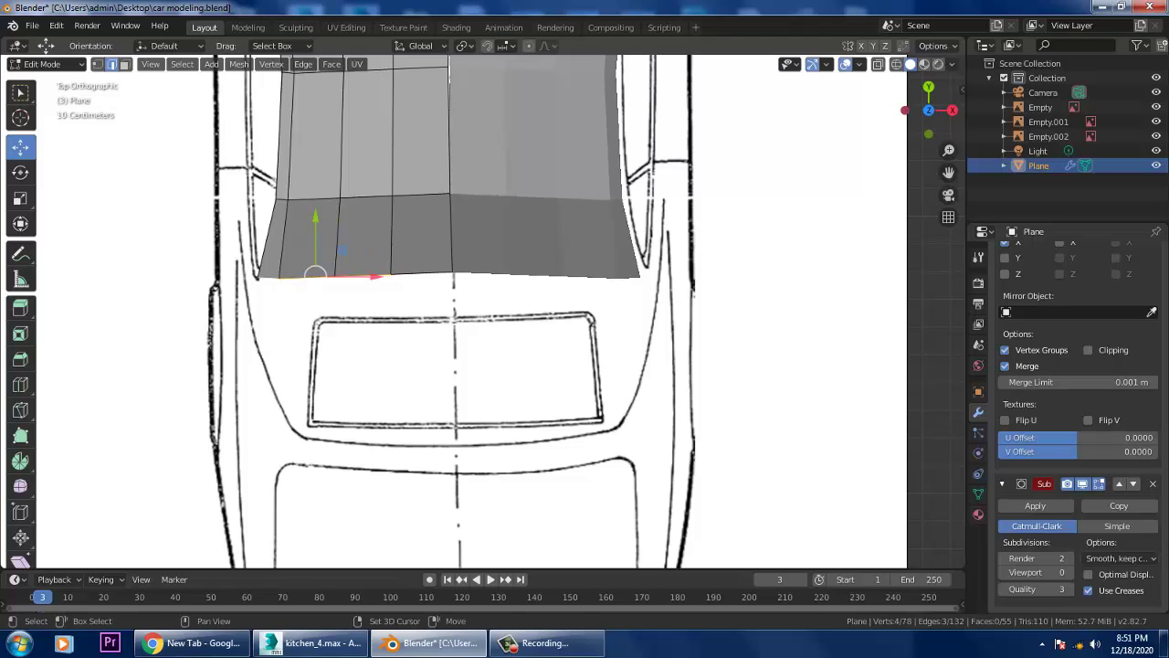
{"action": "left_click", "coordinate": [420, 274], "text": "shift"}
{"action": "key", "text": "e"}
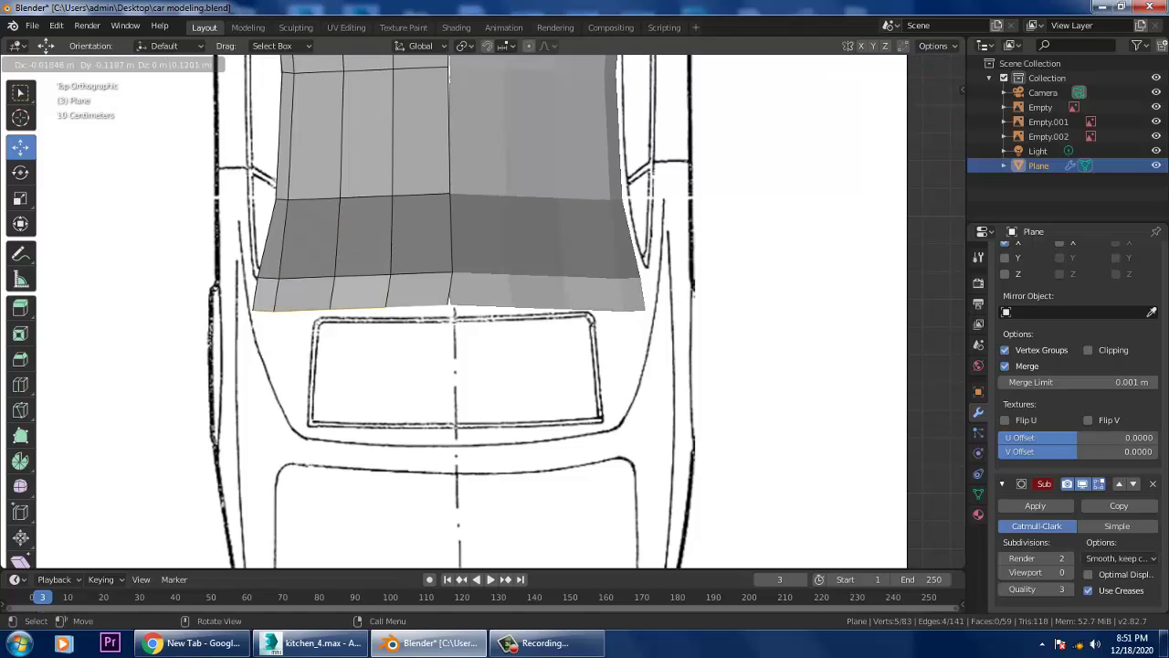
{"action": "key", "text": "Return"}
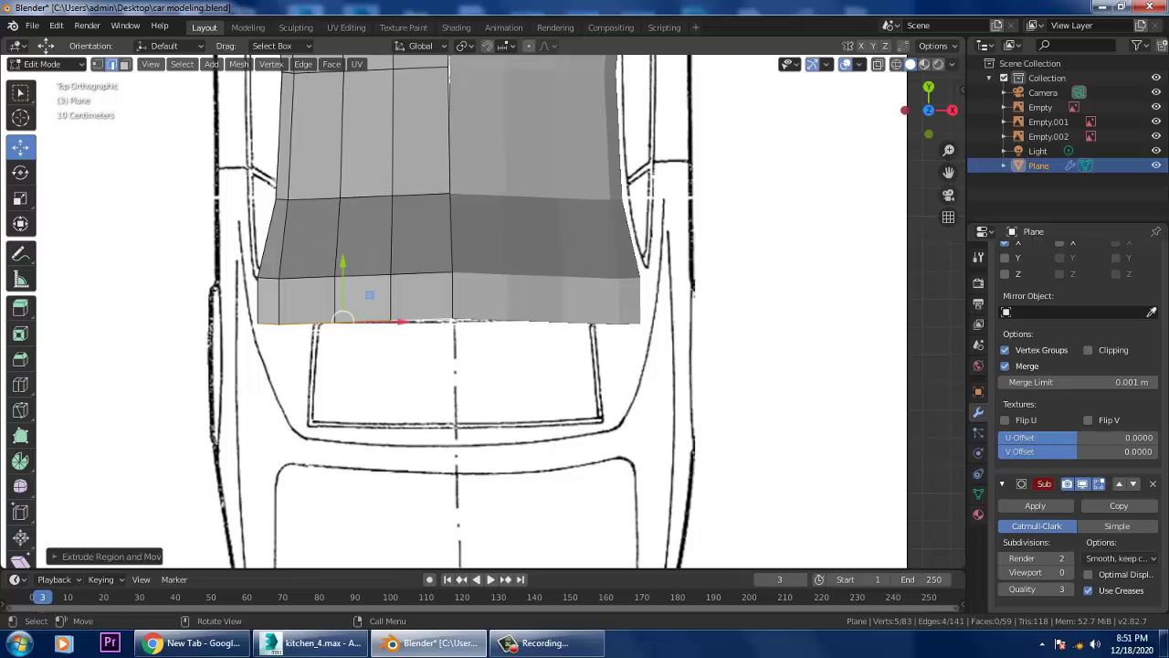
Undo the last extrusion of the rear slope's border edges.
{"action": "middle_click_drag", "start_coordinate": [548, 274], "coordinate": [429, 425]}
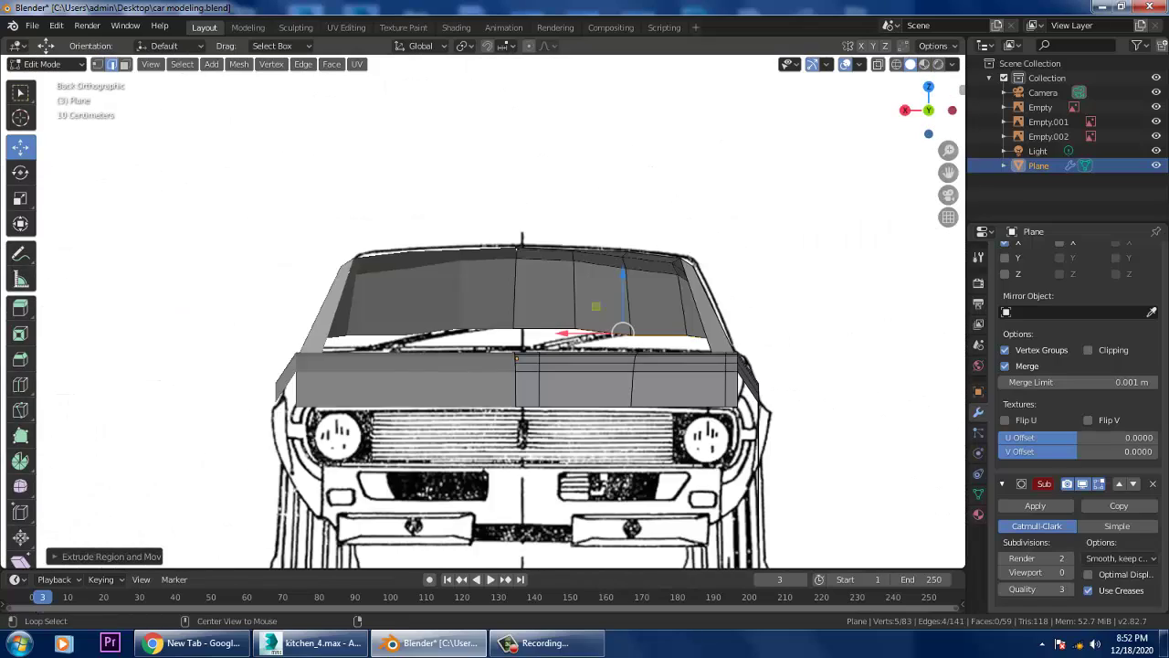
{"action": "middle_click_drag", "start_coordinate": [430, 329], "coordinate": [470, 319], "text": "alt"}
{"action": "scroll", "coordinate": [470, 320], "scroll_direction": "up", "scroll_amount": 2}
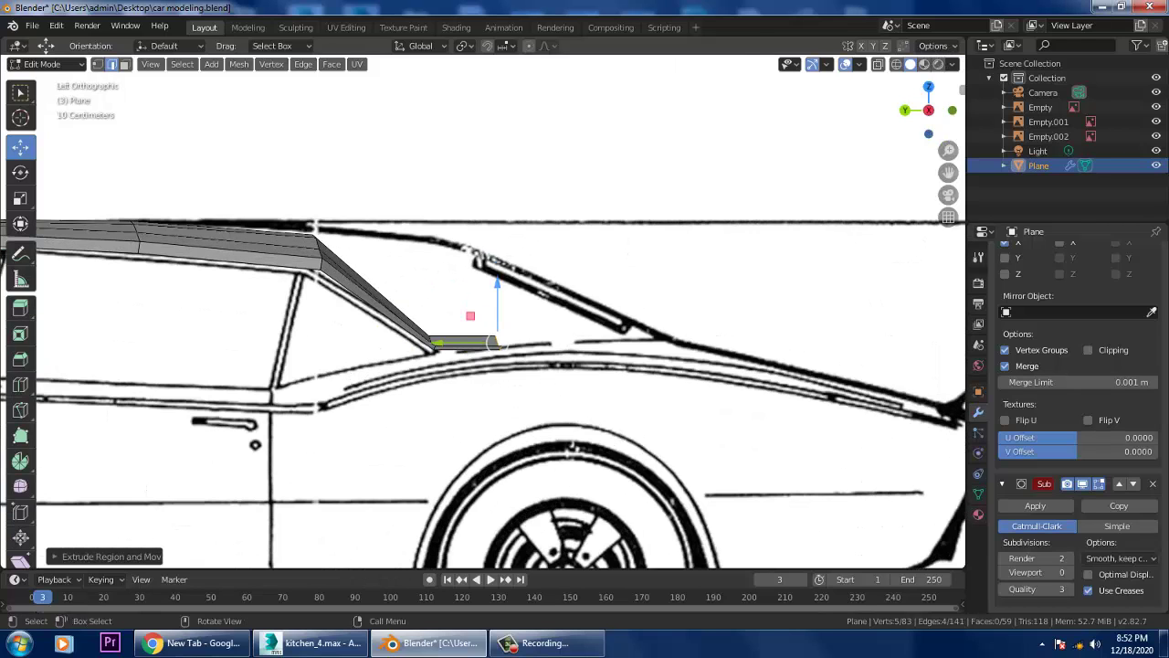
{"action": "key", "text": "ctrl+z"}
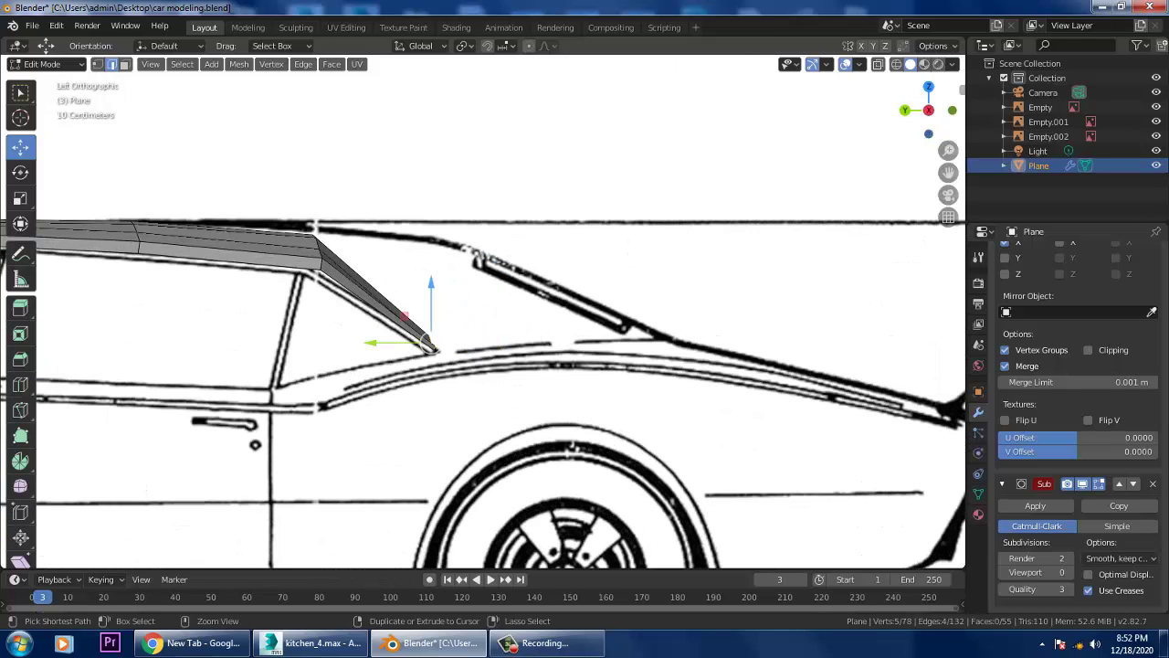
Move the centre-line vertex of the rear slope's border up and back to the upper end of the rear window in the side blueprint.
{"action": "middle_click_drag", "start_coordinate": [430, 342], "coordinate": [501, 276]}
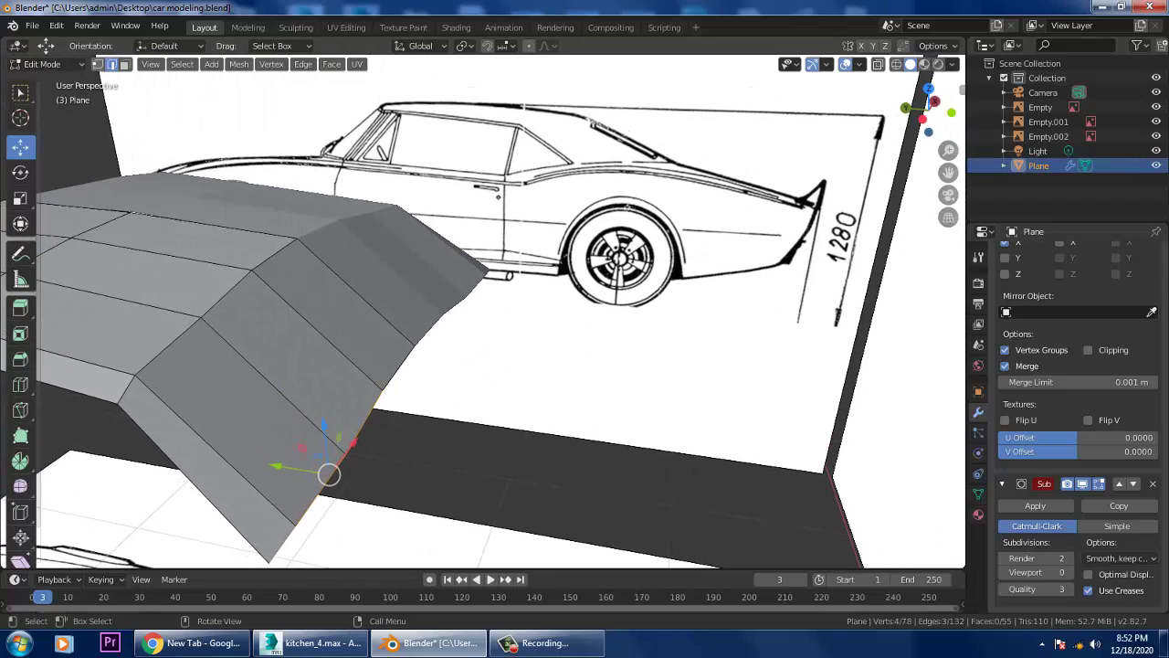
{"action": "key", "text": "1"}
{"action": "left_click", "coordinate": [413, 343]}
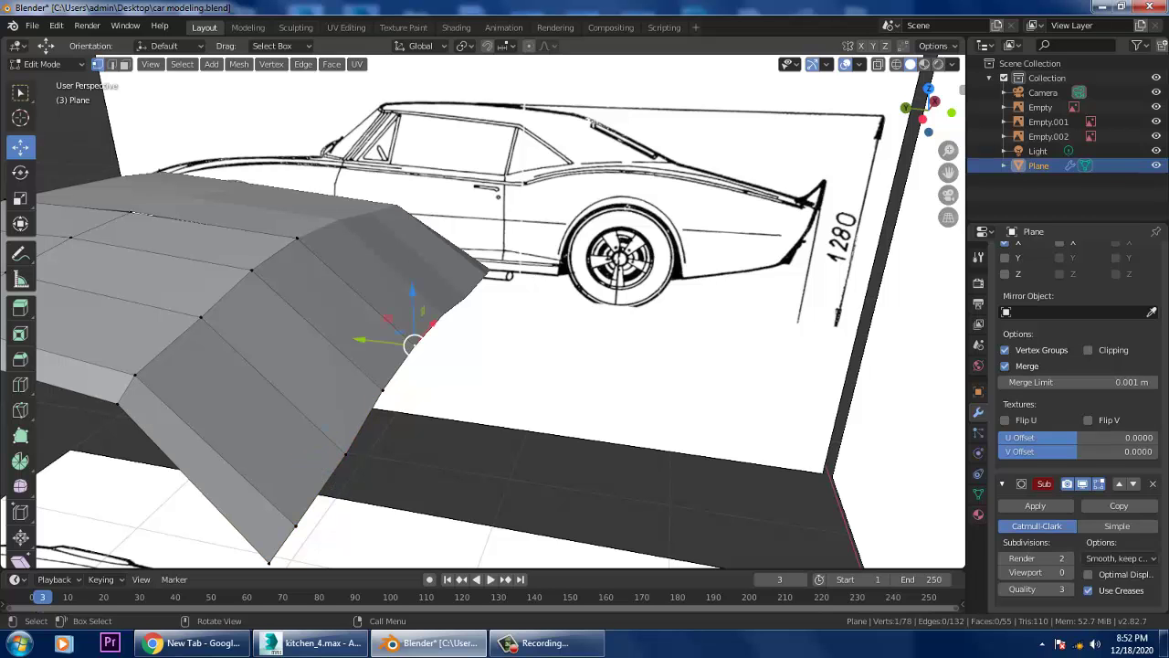
{"action": "middle_click_drag", "start_coordinate": [412, 343], "coordinate": [548, 336]}
{"action": "scroll", "coordinate": [466, 336], "scroll_direction": "up", "scroll_amount": 3}
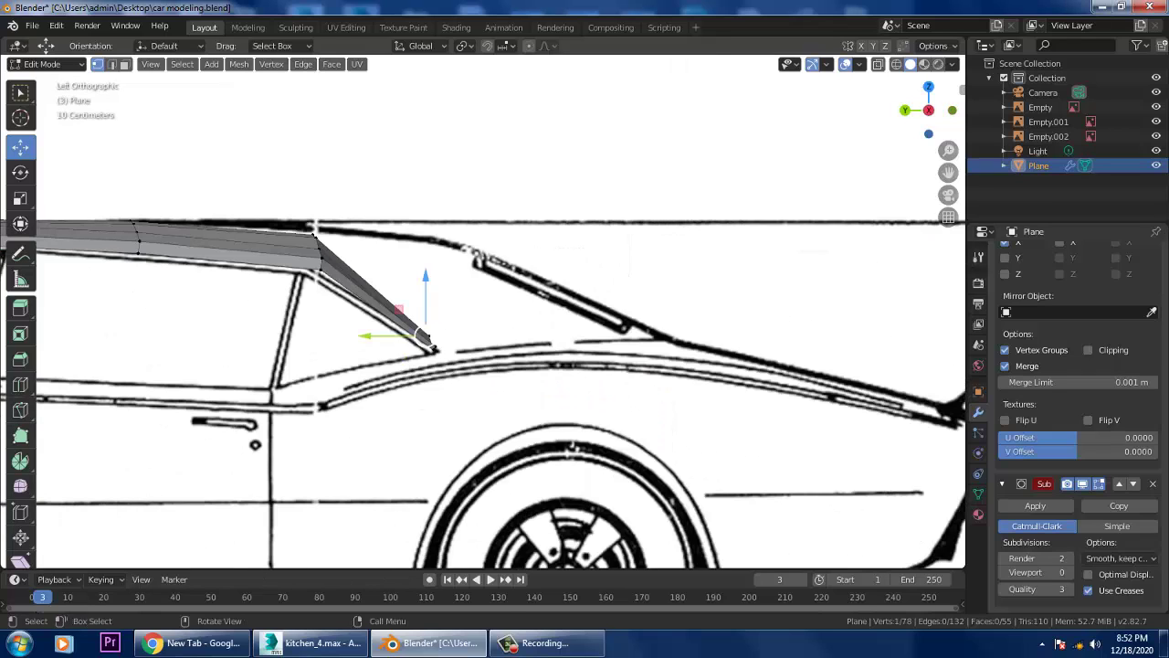
{"action": "key", "text": "e"}
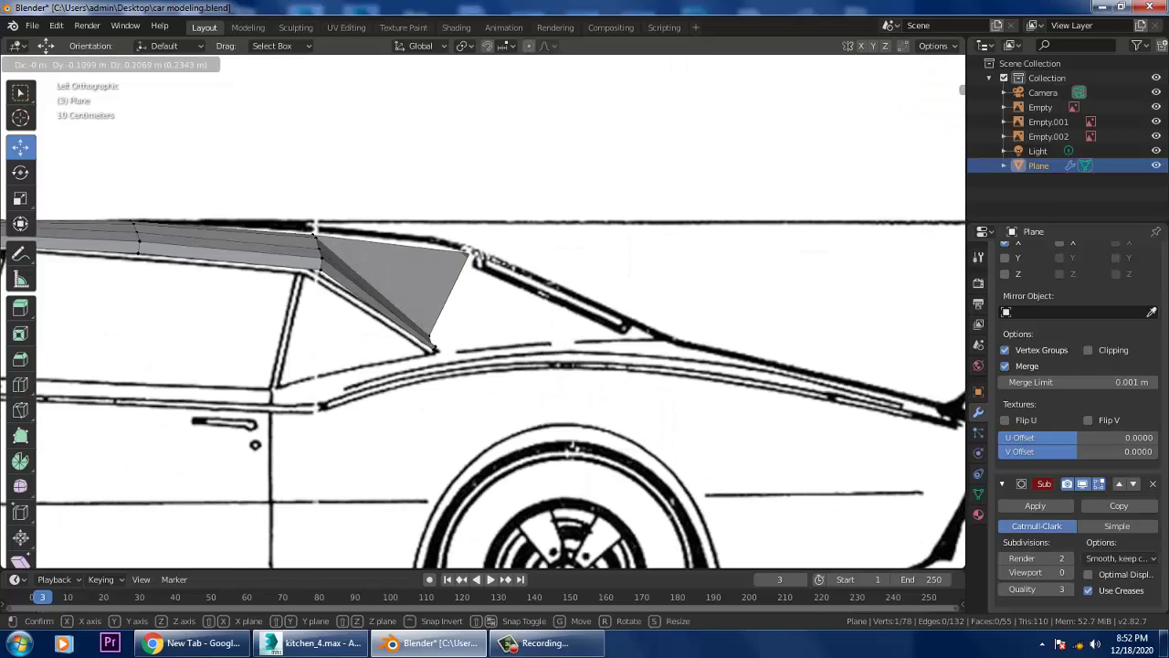
{"action": "left_click", "coordinate": [474, 254]}
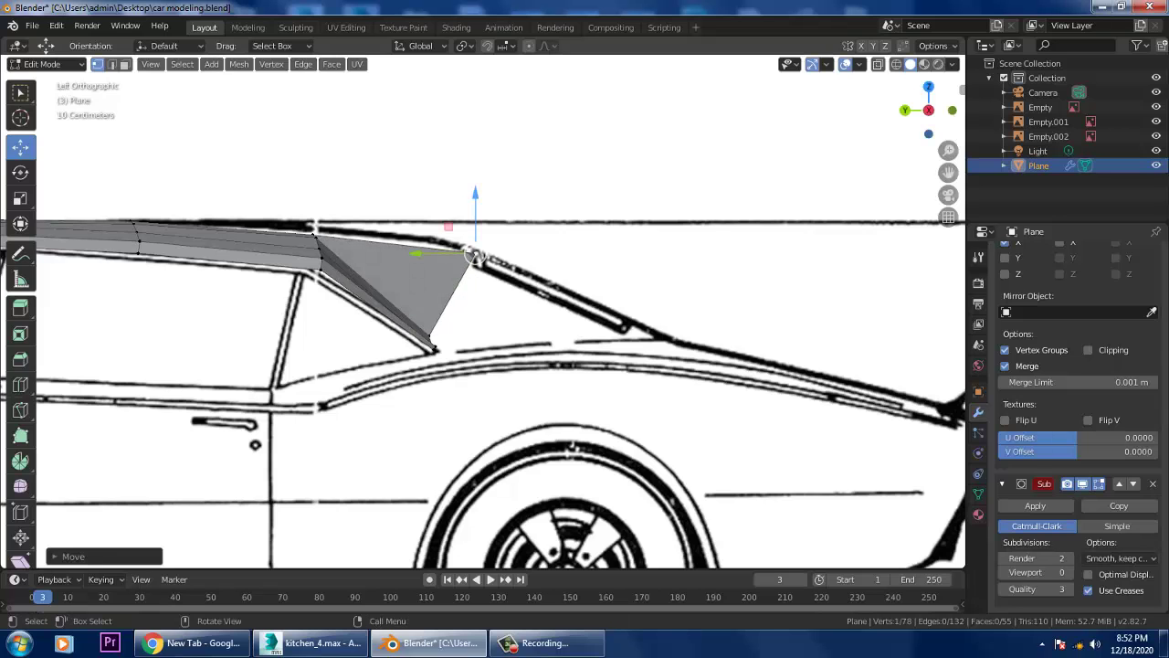
Move the next two border vertices outward from the centre line up and back, forming a slanted rear edge below the rear window's upper end.
{"action": "middle_click_drag", "start_coordinate": [474, 255], "coordinate": [443, 260]}
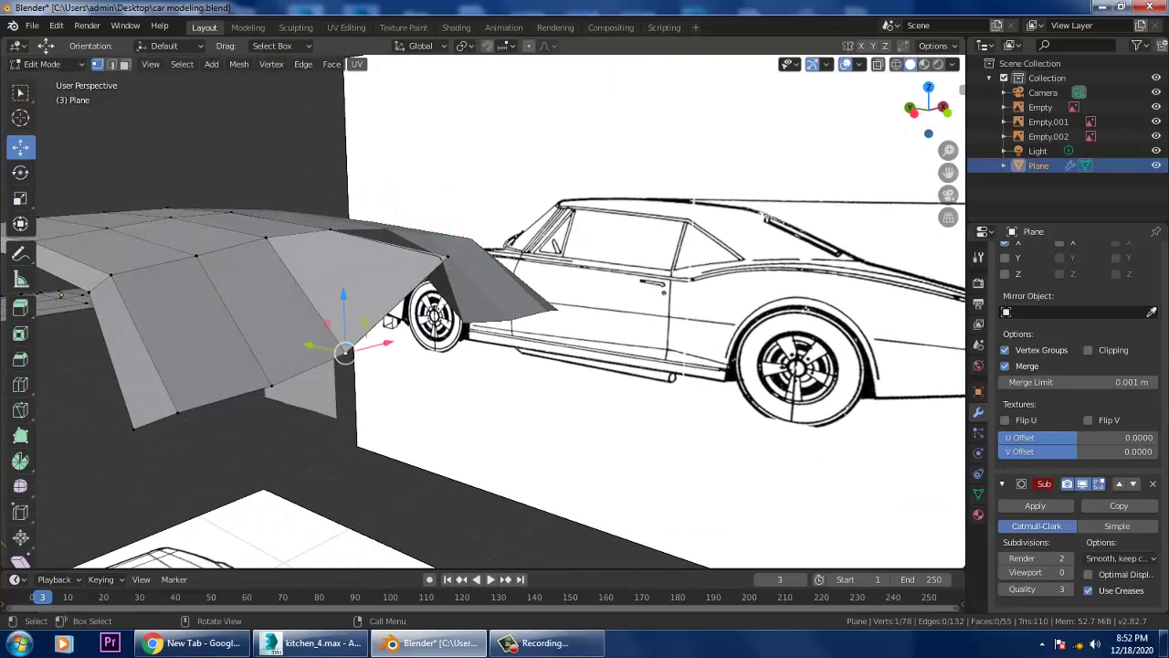
{"action": "middle_click_drag", "start_coordinate": [343, 352], "coordinate": [402, 345], "text": "alt"}
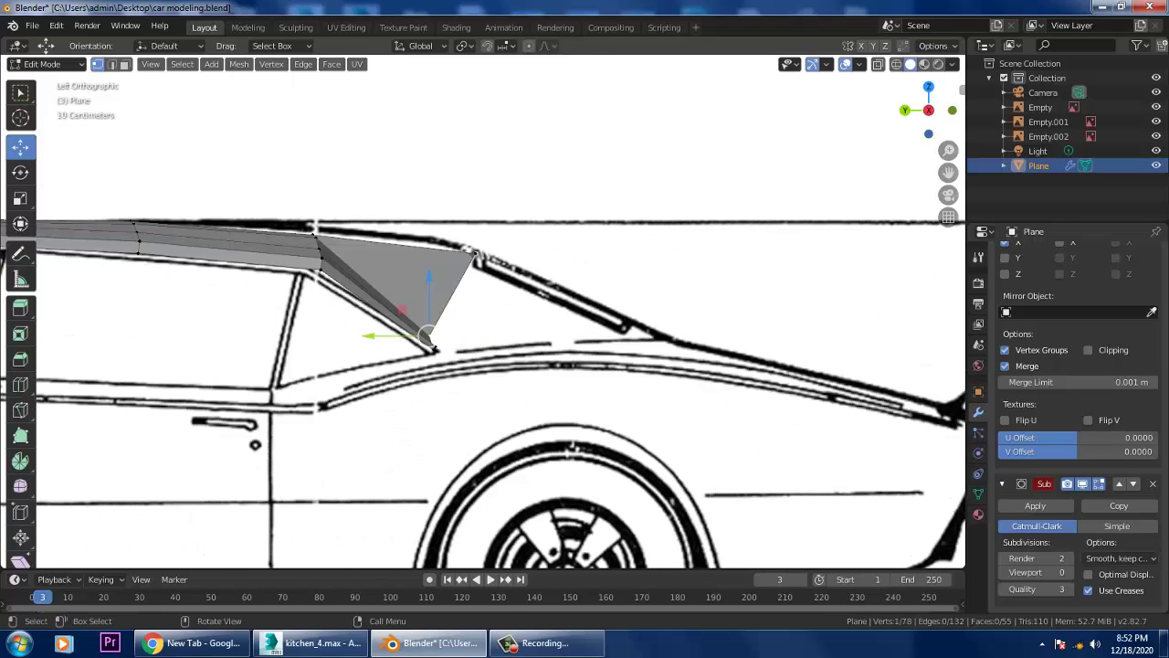
{"action": "left_click_drag", "start_coordinate": [426, 336], "coordinate": [457, 297]}
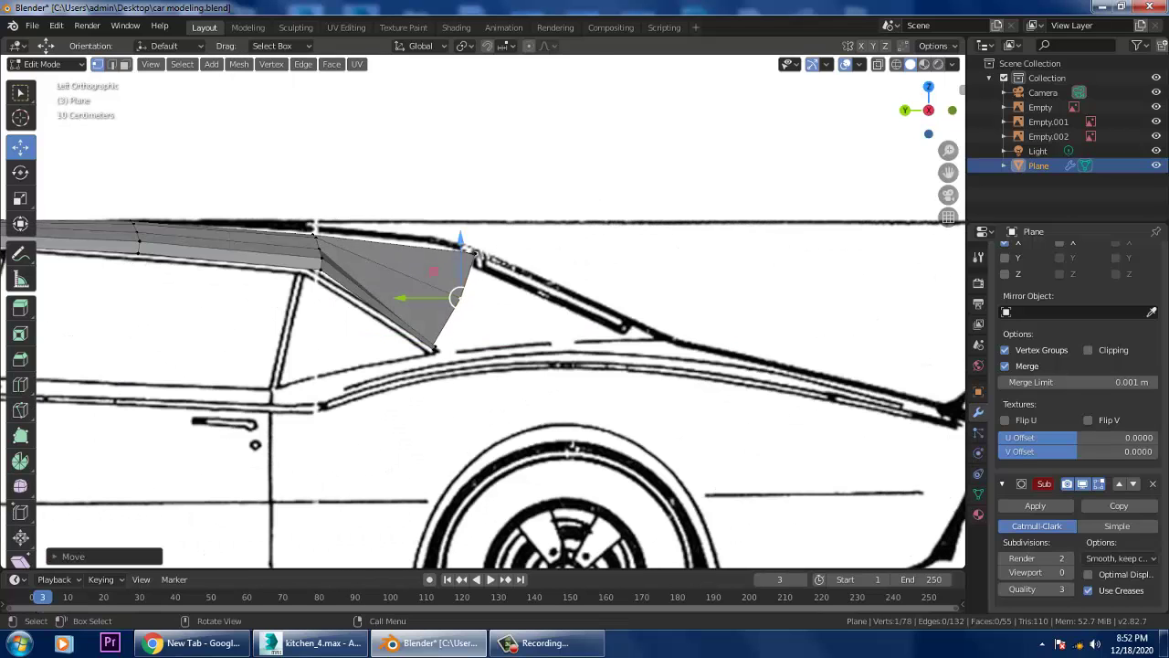
{"action": "key", "text": "g"}
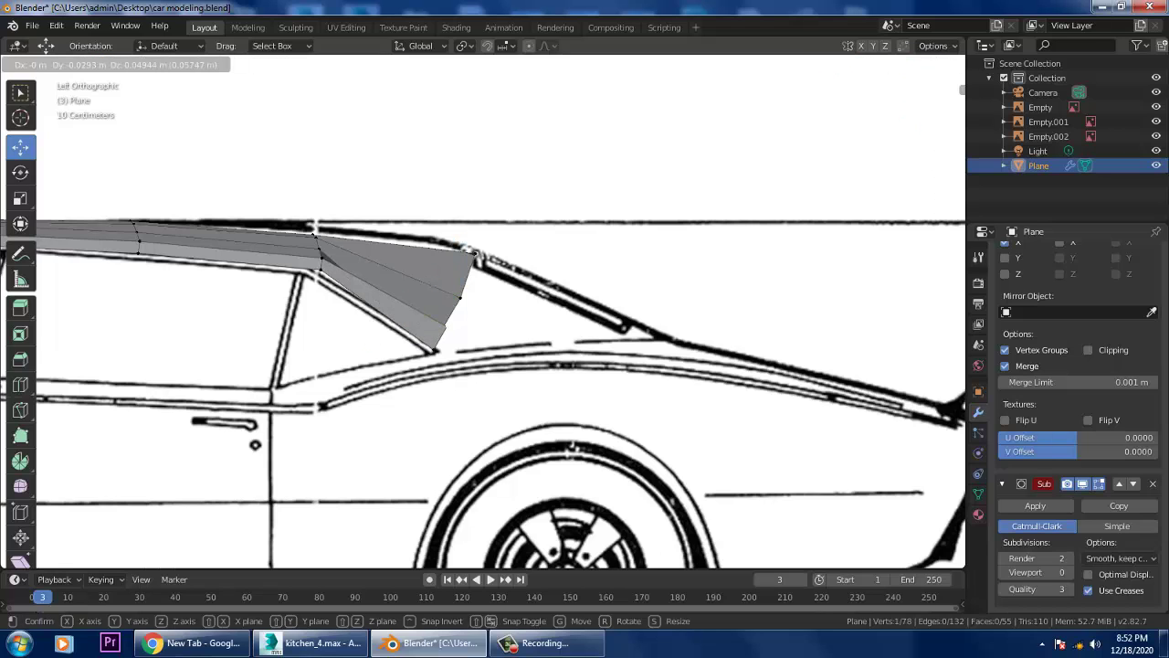
{"action": "key", "text": "Return"}
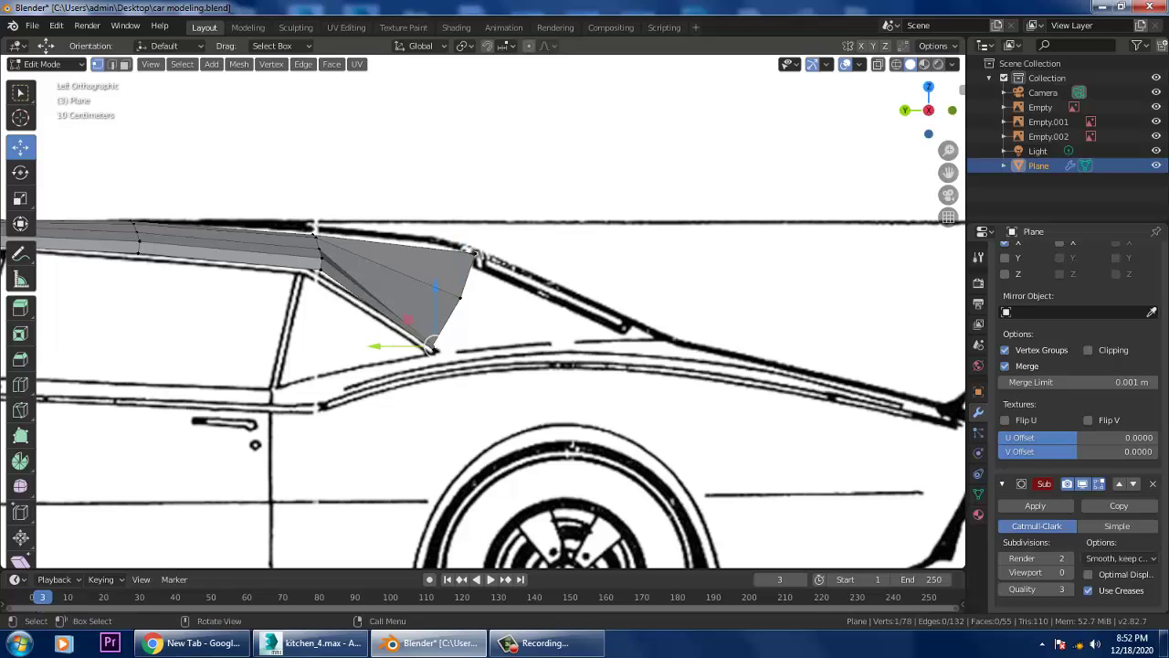
{"action": "middle_click_drag", "start_coordinate": [378, 339], "coordinate": [640, 345]}
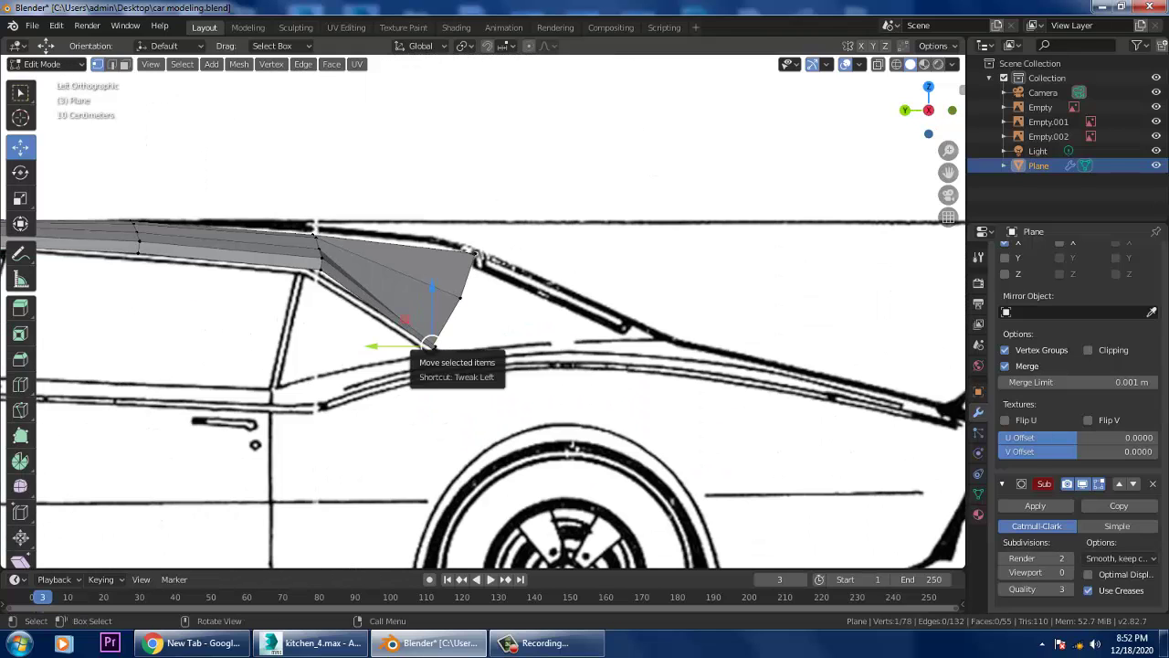
{"action": "left_click_drag", "start_coordinate": [429, 346], "coordinate": [450, 317]}
Move the two intermediate border vertices together slightly to even out the slanted rear edge.
{"action": "middle_click_drag", "start_coordinate": [450, 316], "coordinate": [630, 293]}
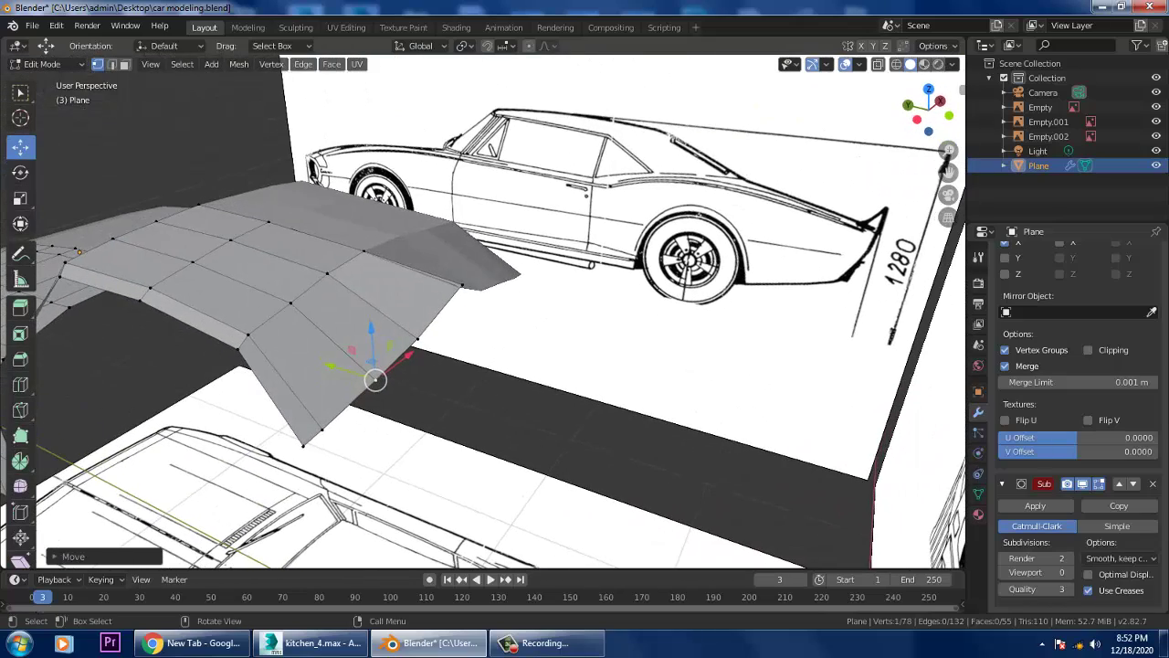
{"action": "left_click", "coordinate": [414, 338]}
{"action": "left_click", "coordinate": [375, 377], "text": "shift"}
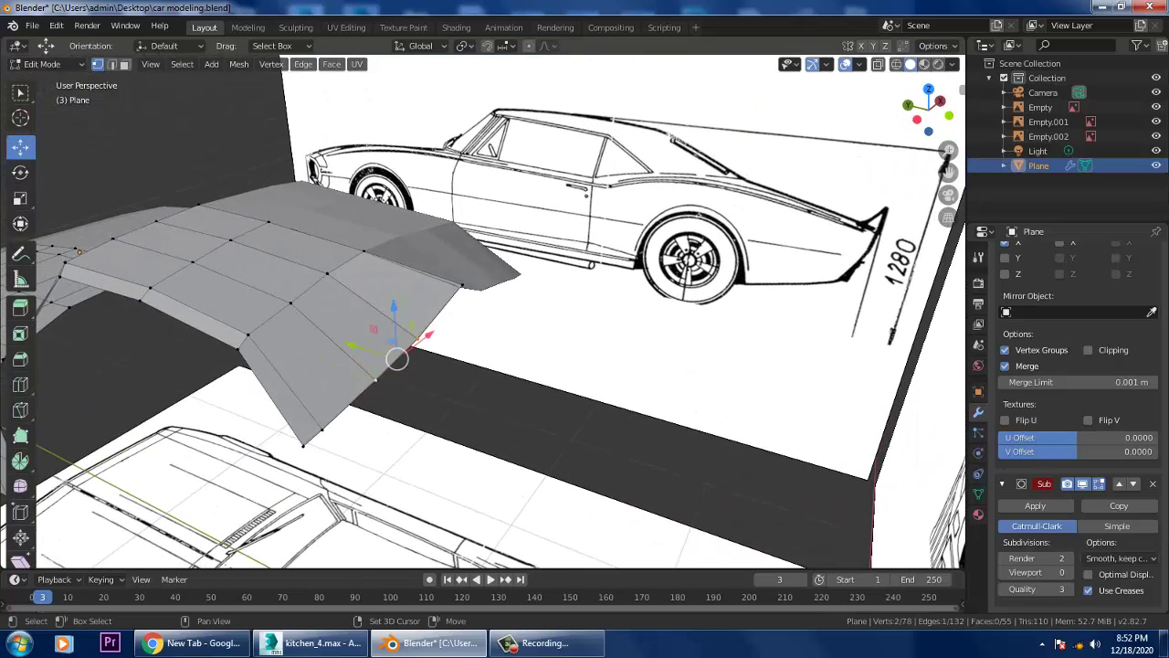
{"action": "mouse_move", "coordinate": [393, 358]}
{"action": "middle_mouse_down"}
{"action": "mouse_move", "coordinate": [537, 340]}
{"action": "mouse_move", "coordinate": [392, 358]}
{"action": "mouse_move", "coordinate": [416, 355]}
{"action": "middle_mouse_up"}
{"action": "key", "text": "g"}
{"action": "left_click", "coordinate": [406, 352]}
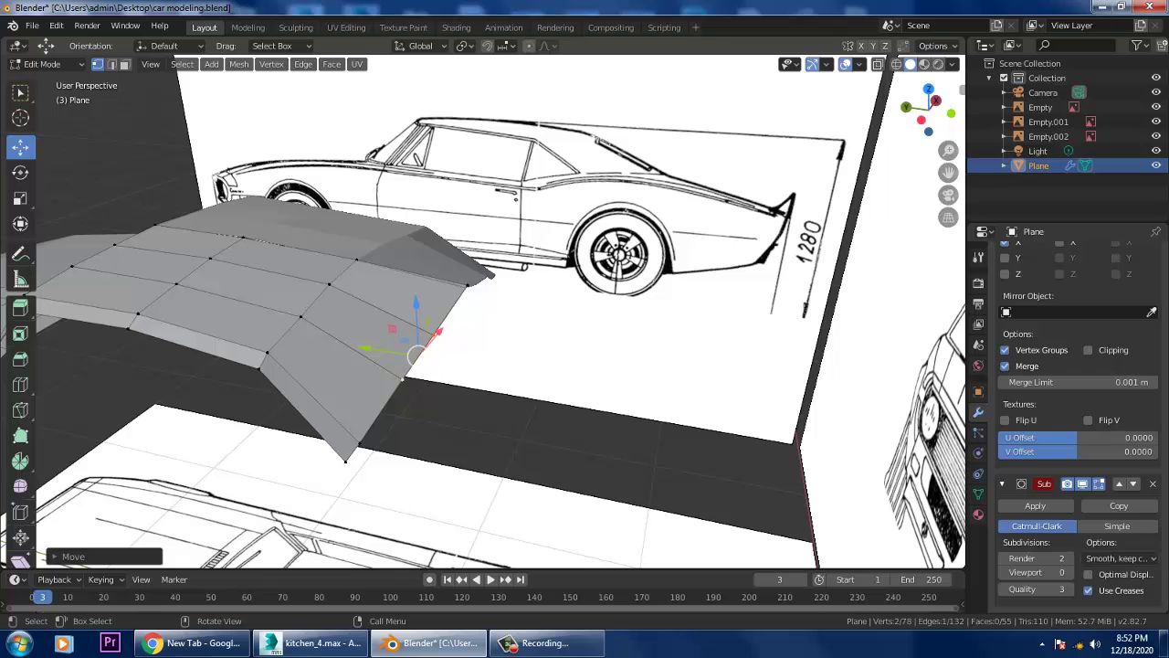
Extrude the three slanted border edges down and back along the rear window to near its lower end in the side blueprint.
{"action": "mouse_move", "coordinate": [416, 354]}
{"action": "middle_mouse_down", "text": "alt"}
{"action": "mouse_move", "coordinate": [387, 353]}
{"action": "mouse_move", "coordinate": [421, 351]}
{"action": "middle_mouse_up", "text": "alt"}
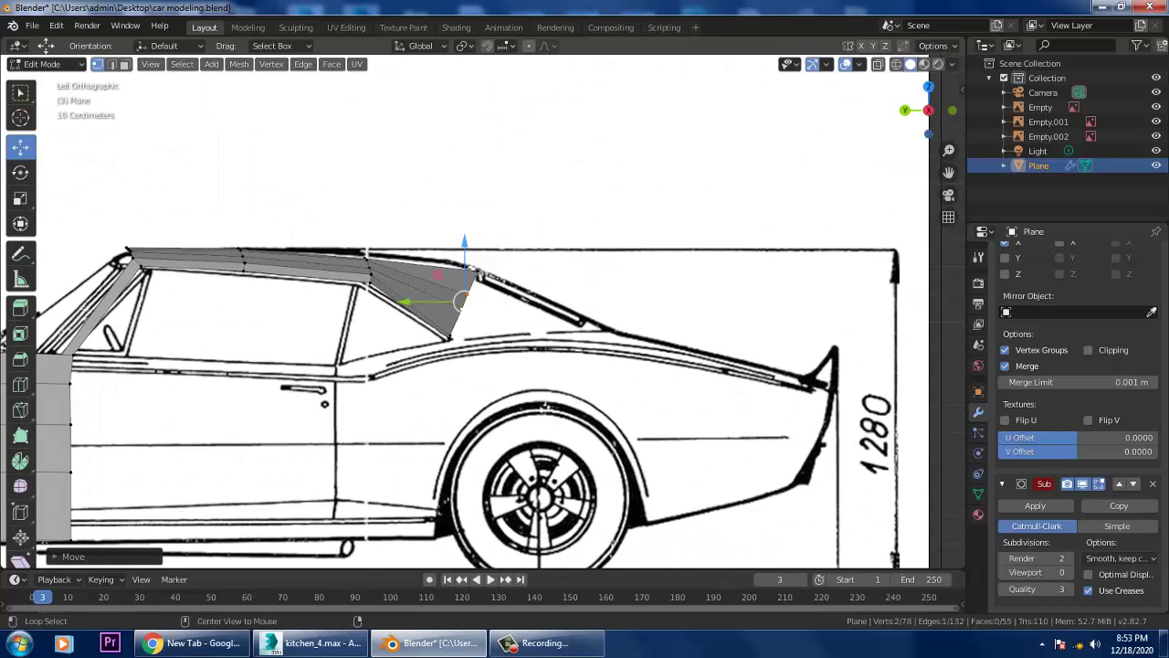
{"action": "scroll", "coordinate": [438, 288], "scroll_direction": "up", "scroll_amount": 4}
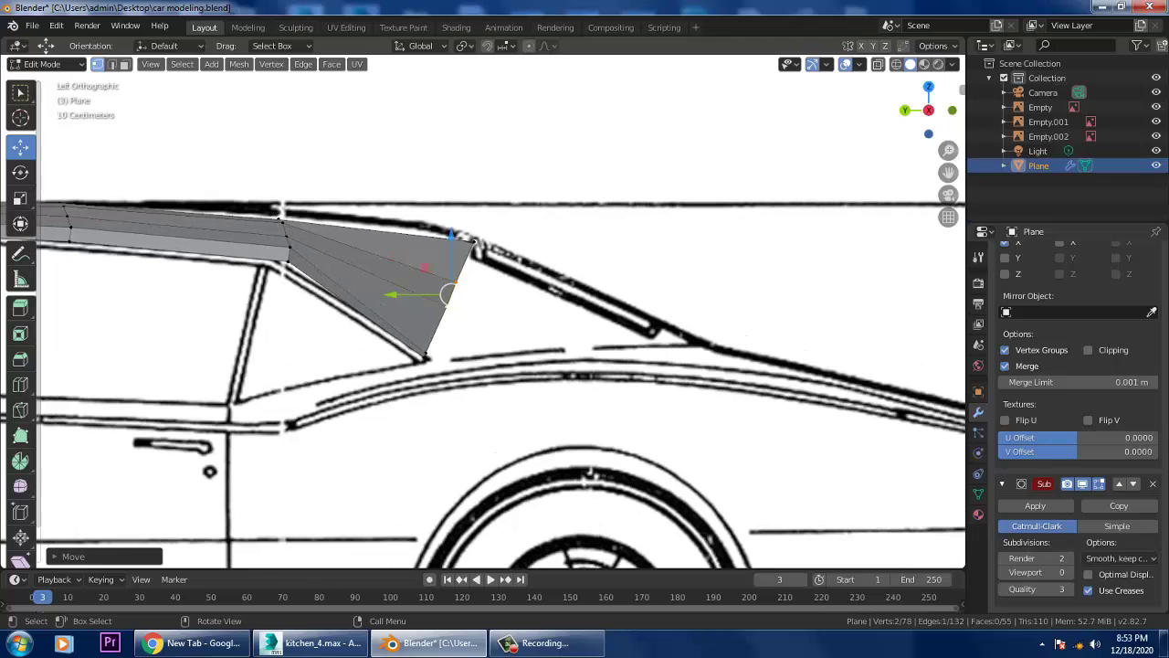
{"action": "key", "text": "2"}
{"action": "left_click", "coordinate": [464, 258], "text": "shift"}
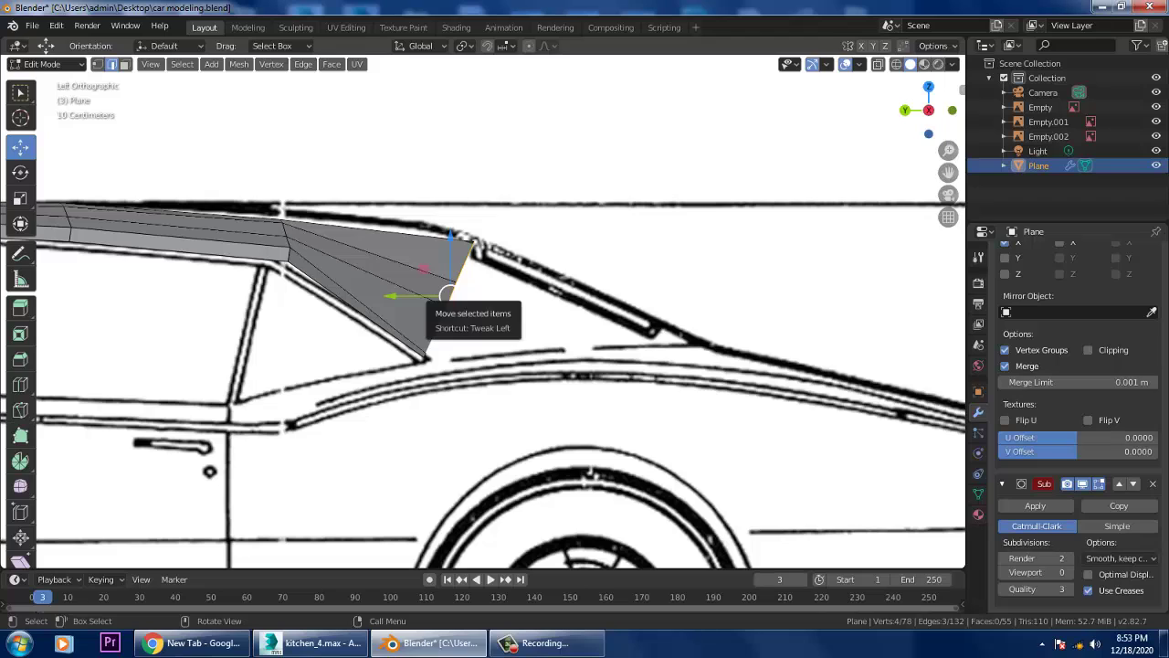
{"action": "key", "text": "e"}
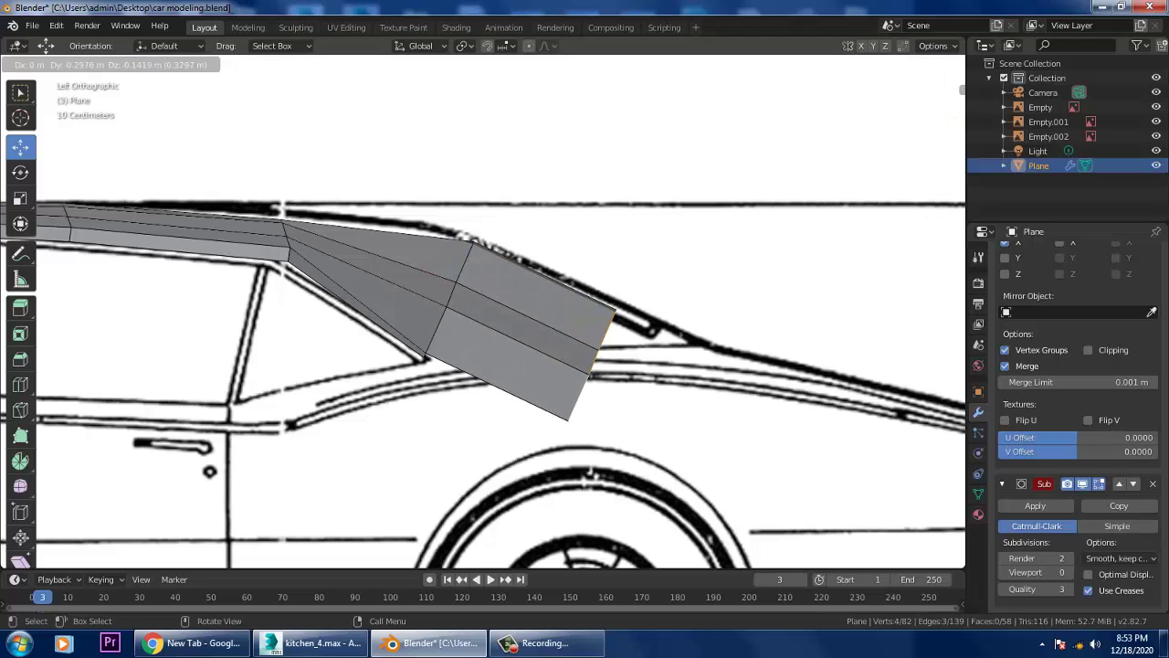
{"action": "key", "text": "Return"}
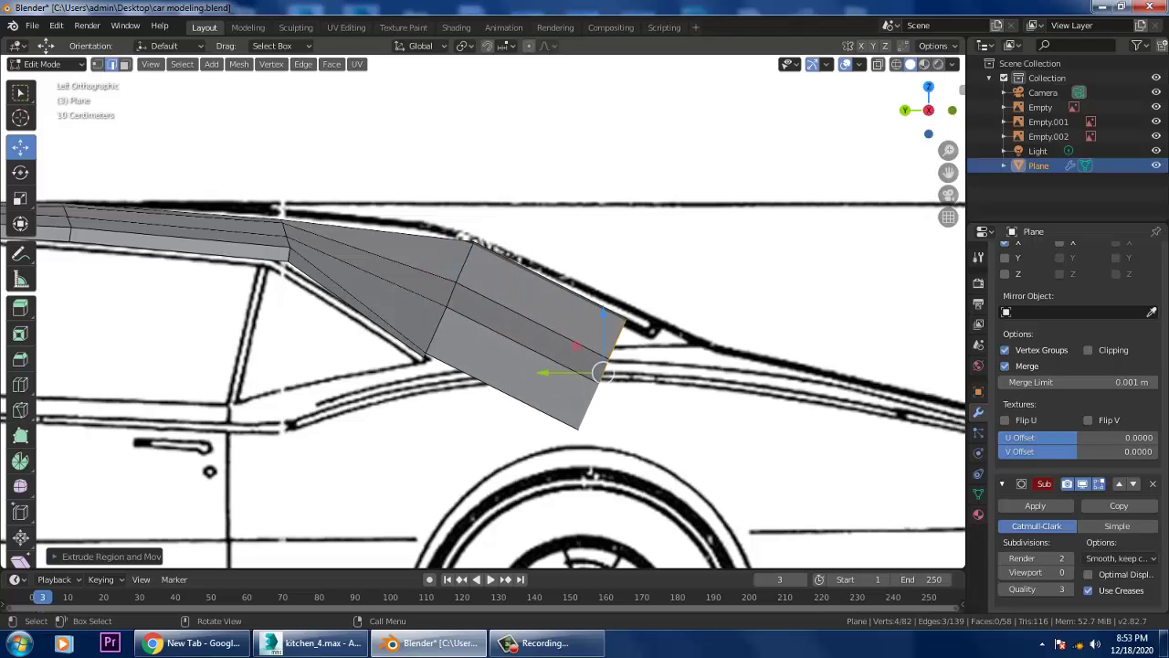
Move the two outer rear vertices of the new strip forward onto the body line above the rear wheel in the side blueprint.
{"action": "left_click", "coordinate": [578, 426]}
{"action": "key", "text": "g"}
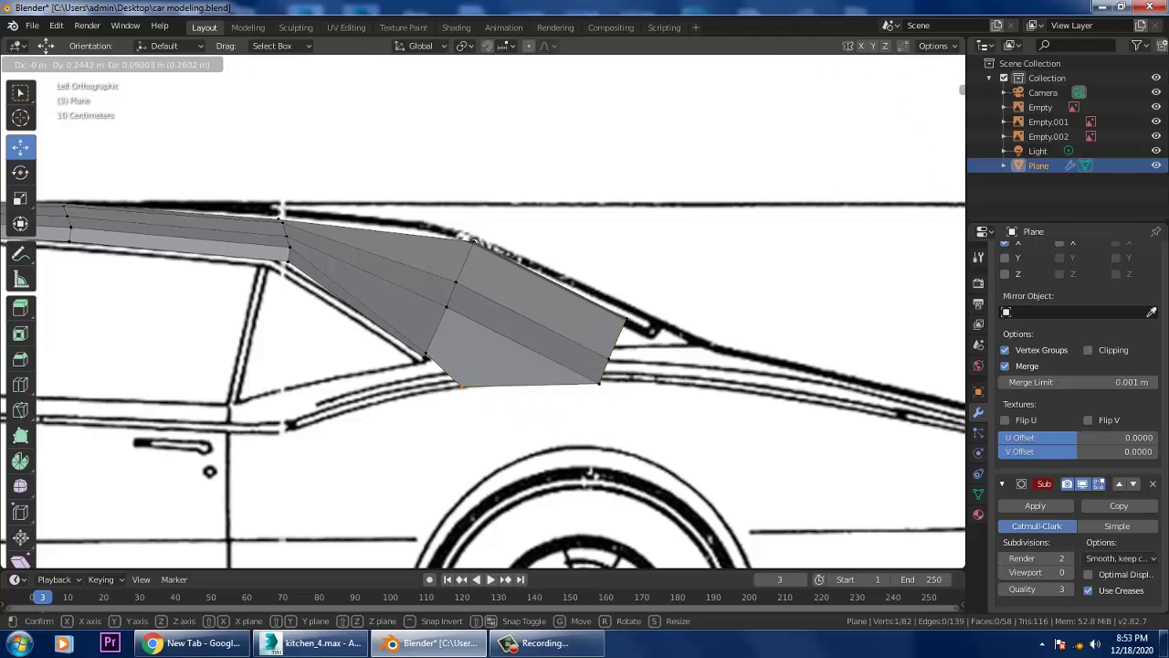
{"action": "left_click", "coordinate": [445, 384]}
{"action": "left_click", "coordinate": [598, 382]}
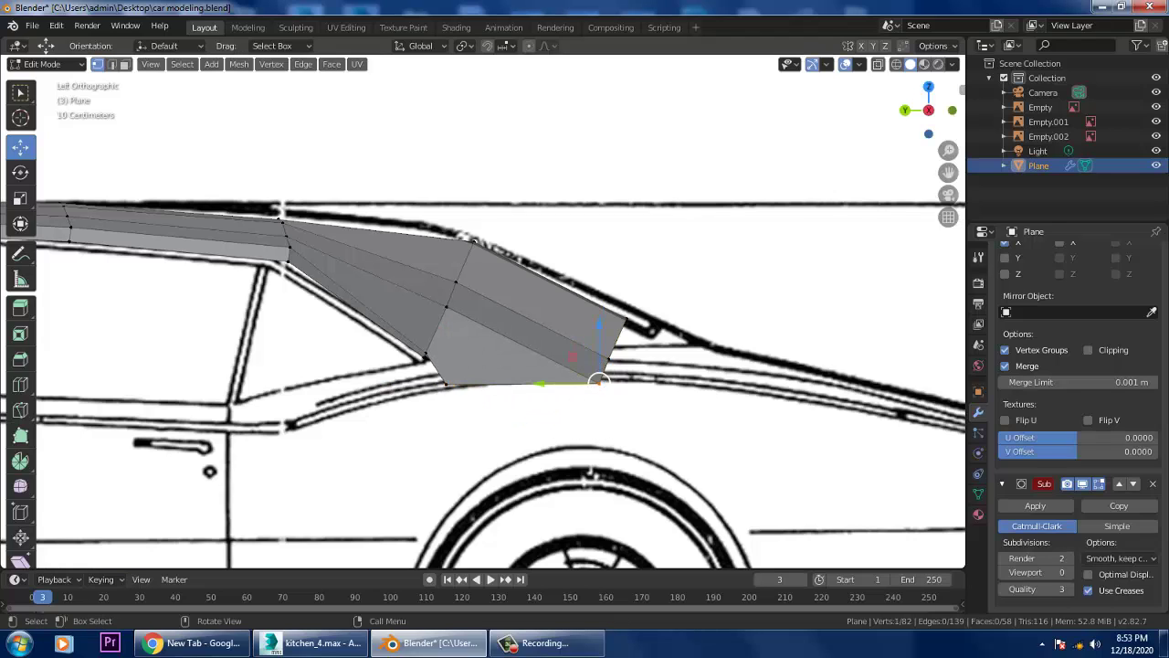
{"action": "key", "text": "g"}
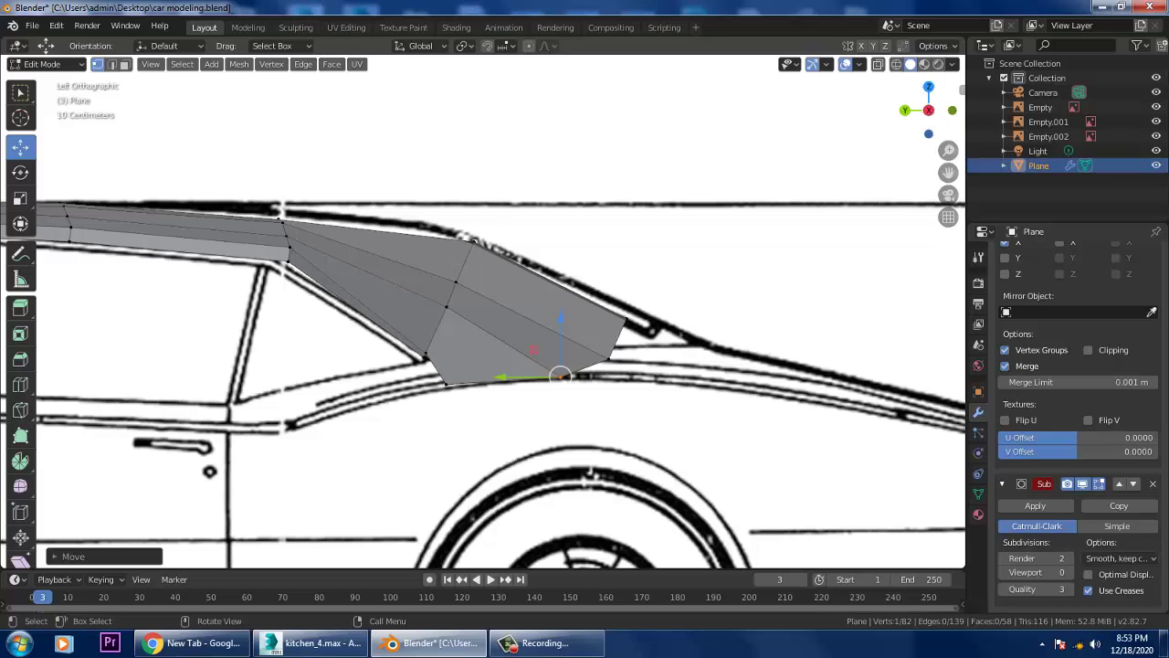
Move the outermost rear vertex of the new strip back and slightly outward in the top blueprint.
{"action": "key", "text": "KP_7"}
{"action": "scroll", "coordinate": [509, 310], "scroll_direction": "down", "scroll_amount": 3}
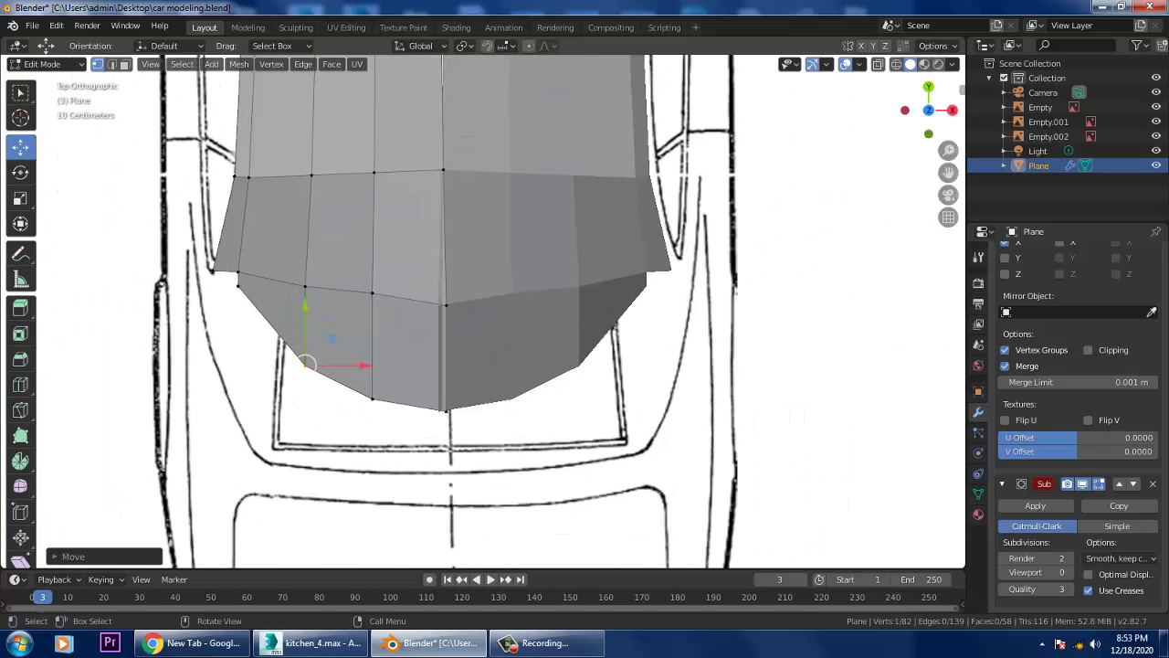
{"action": "left_click", "coordinate": [304, 286]}
{"action": "left_click", "coordinate": [238, 285]}
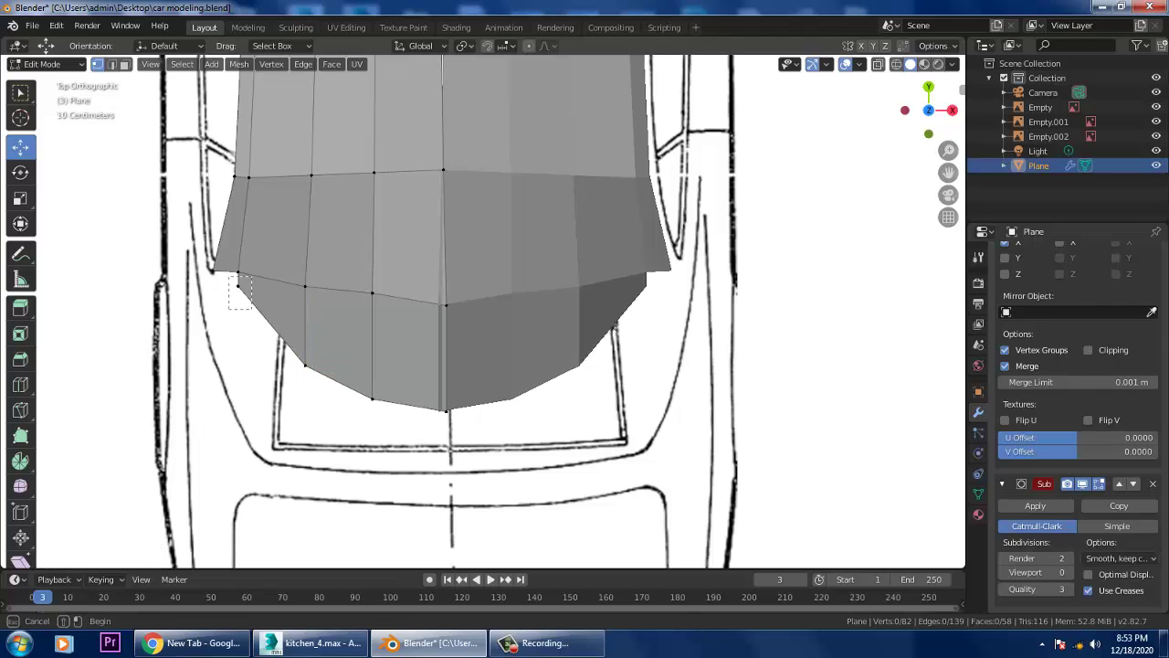
{"action": "key", "text": "g"}
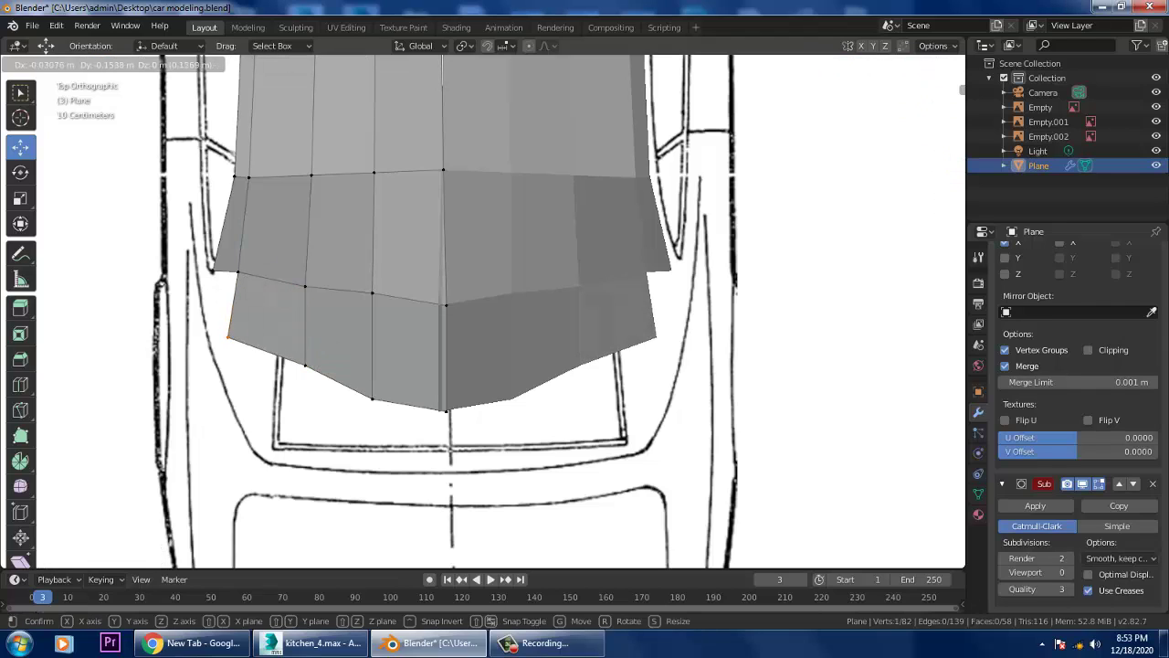
{"action": "key", "text": "Return"}
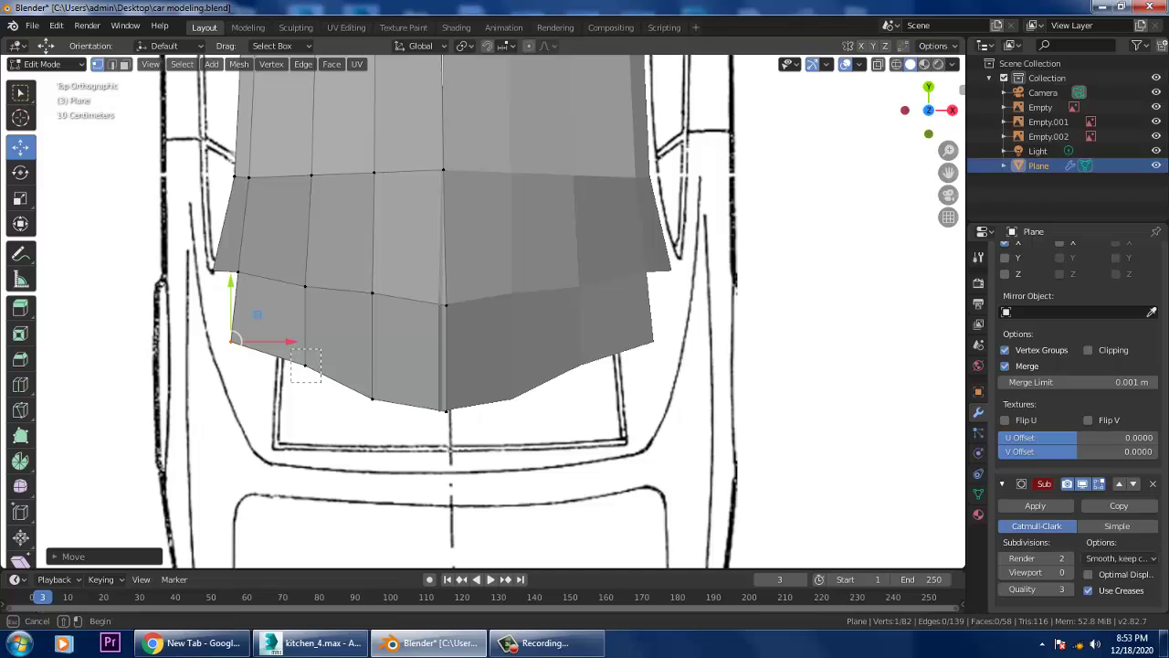
Move the other three rear vertices of the strip back to the rear edge of the rear window outline in the top blueprint.
{"action": "key", "text": "e"}
{"action": "key", "text": "Return"}
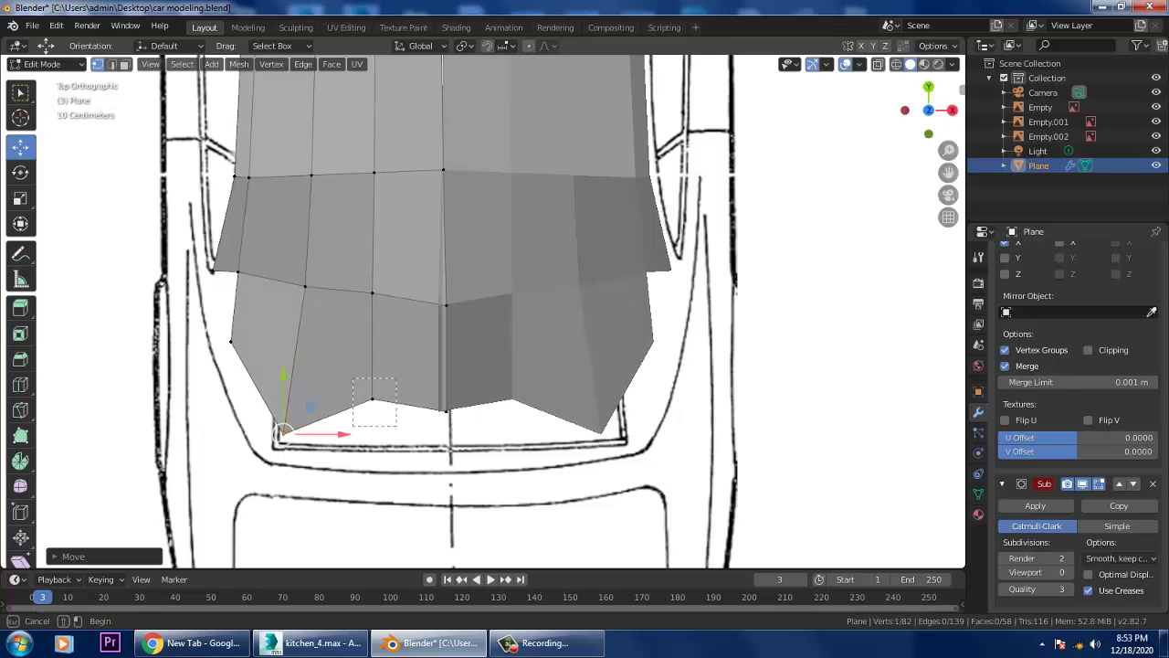
{"action": "left_click", "coordinate": [372, 399]}
{"action": "key", "text": "g"}
{"action": "key", "text": "Return"}
{"action": "left_click", "coordinate": [445, 413]}
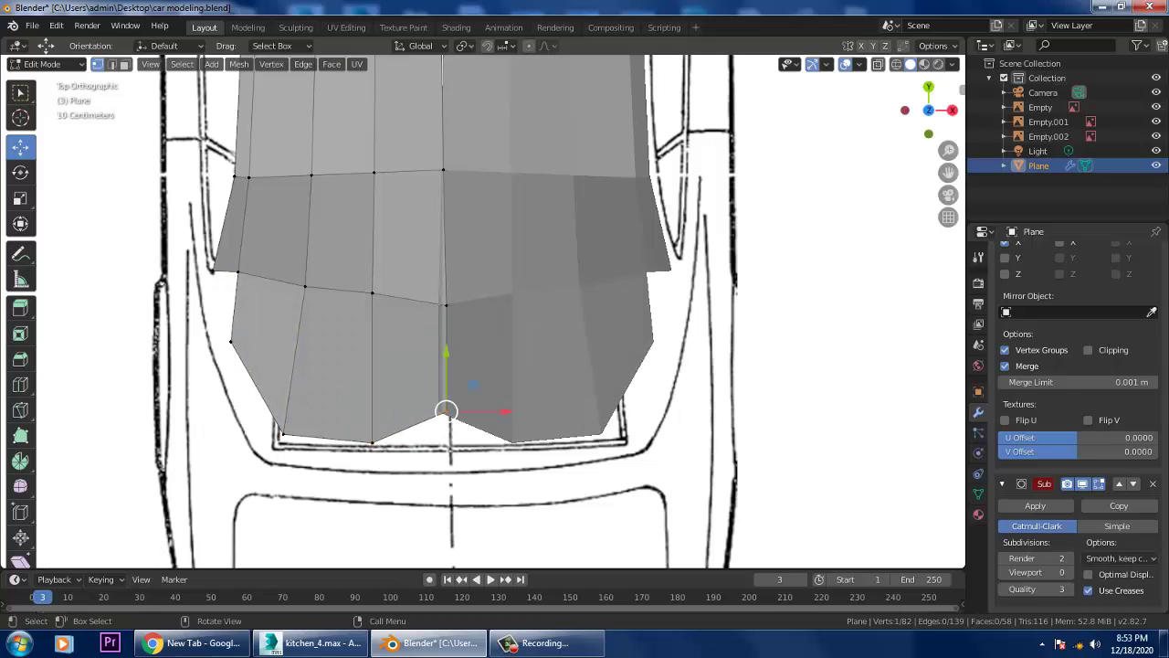
{"action": "key", "text": "g"}
{"action": "key", "text": "Return"}
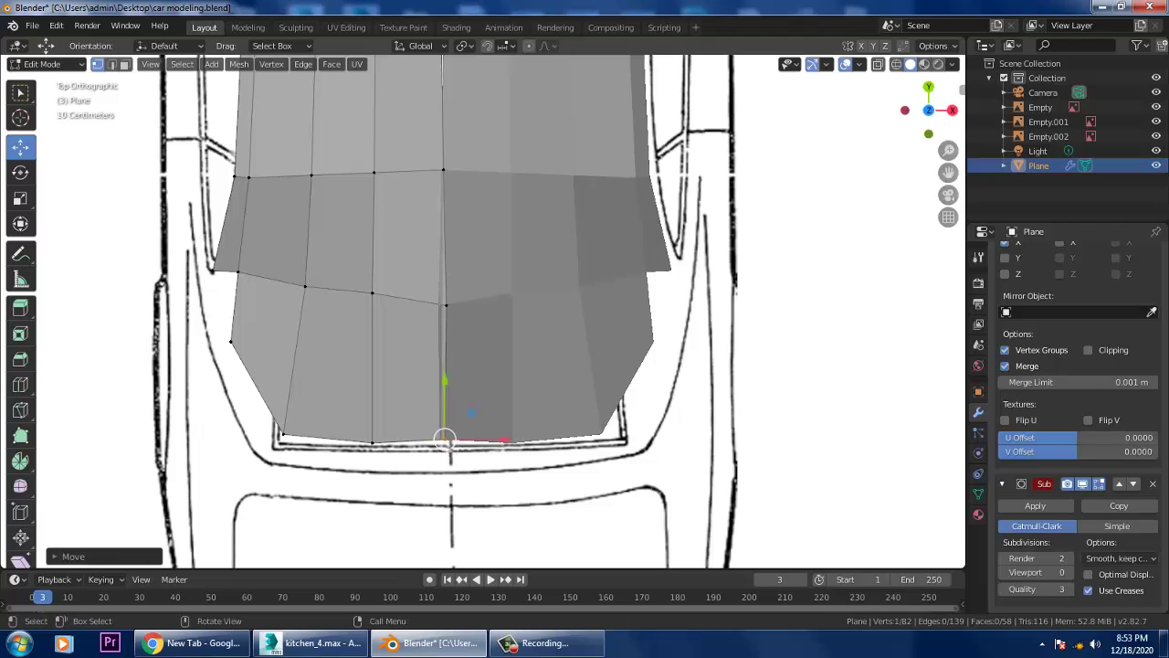
Move the outermost rear vertex outward onto the curved body line and its neighbour onto the rear window's rear corner in the top blueprint.
{"action": "left_click", "coordinate": [231, 342]}
{"action": "key", "text": "g"}
{"action": "key", "text": "Return"}
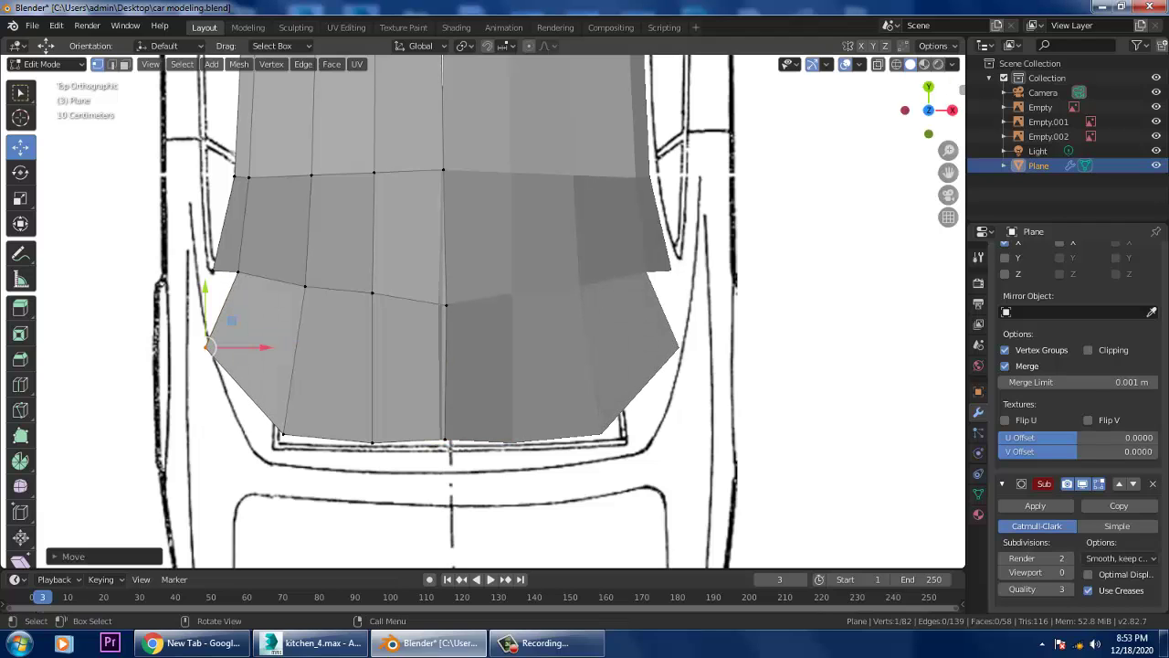
{"action": "left_click", "coordinate": [283, 435]}
{"action": "key", "text": "g"}
{"action": "key", "text": "Return"}
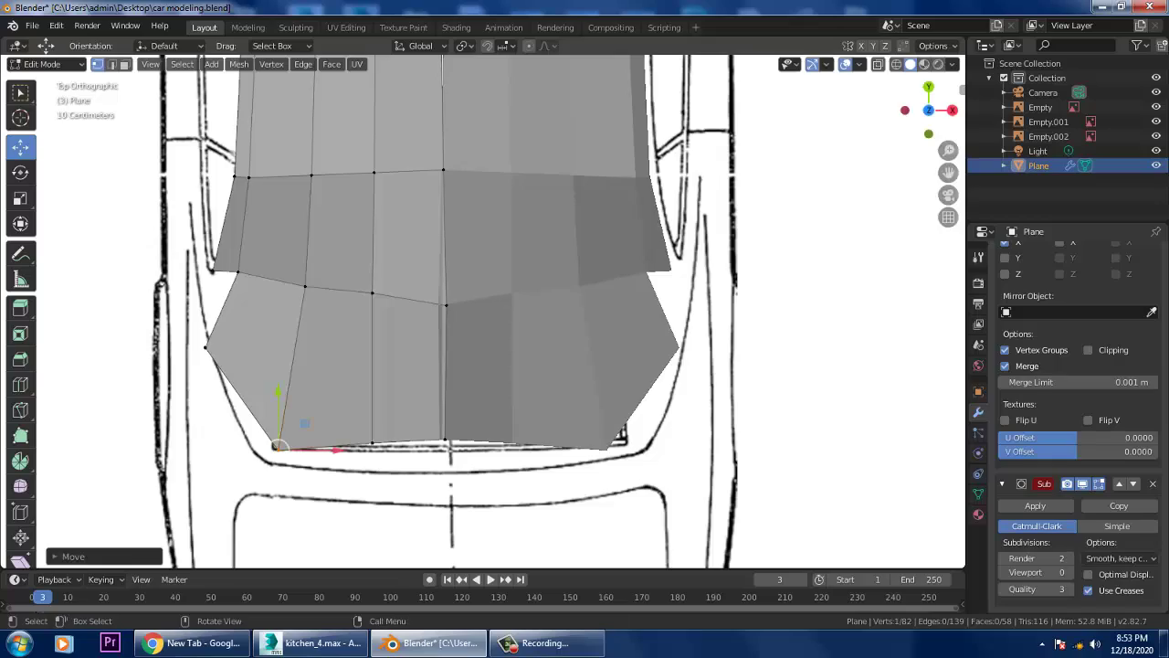
{"action": "scroll", "coordinate": [548, 310], "scroll_direction": "down", "scroll_amount": 3}
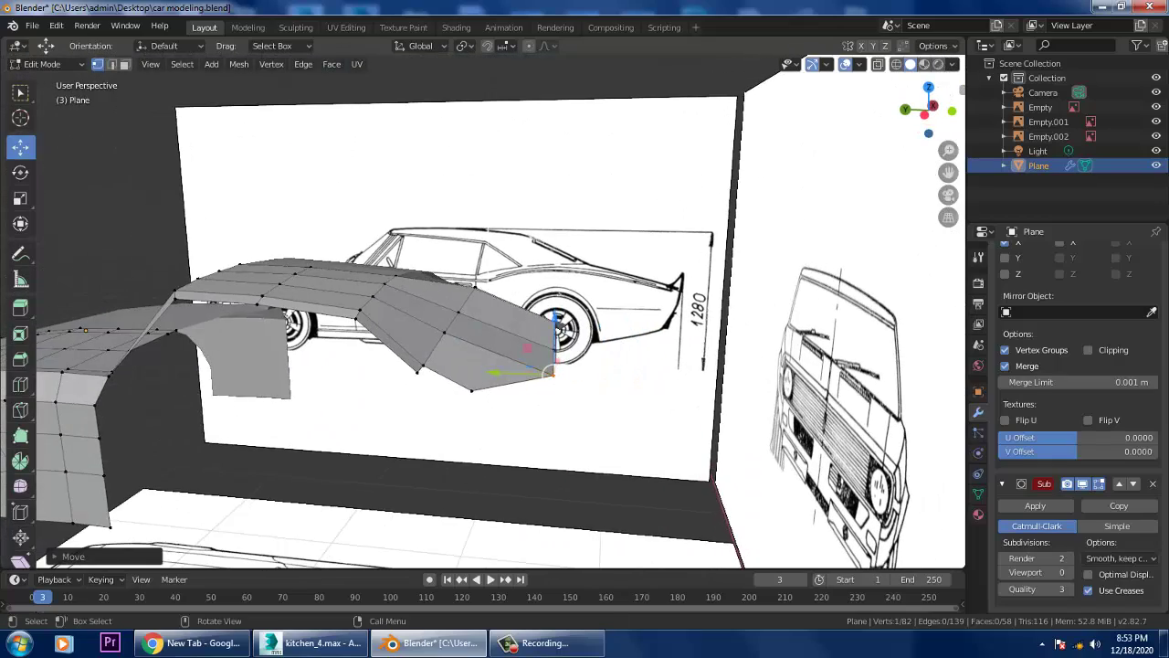
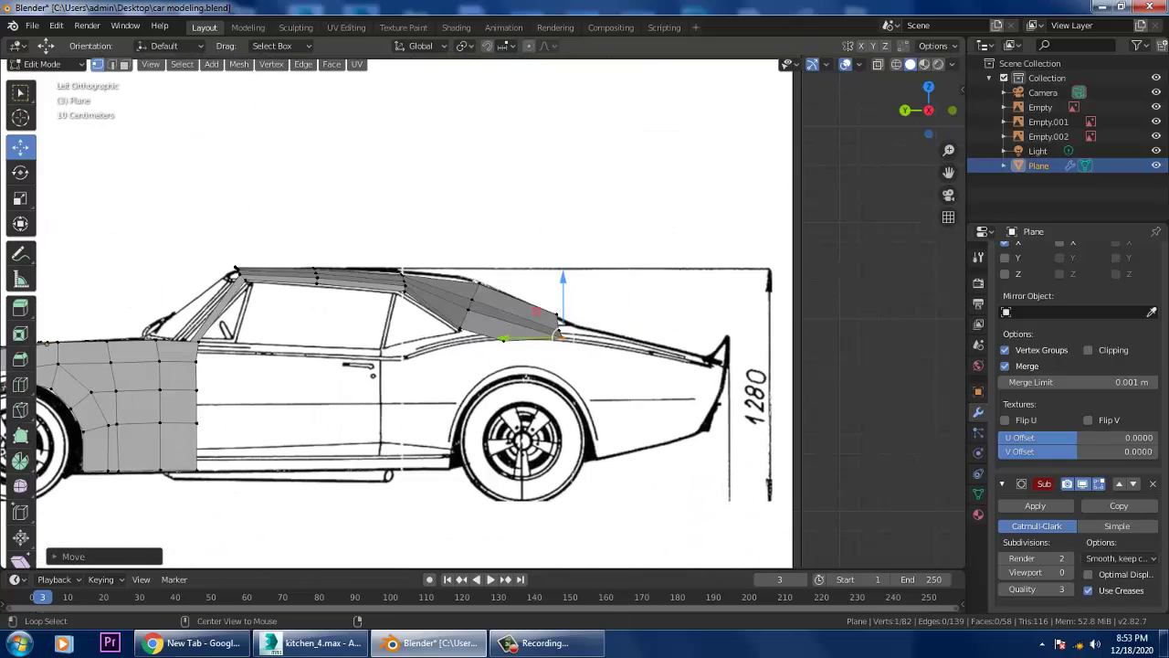
Move the two lowest vertices of the rear roof section forward along the body line in the side blueprint, about 0.03 m and 0.04 m.
{"action": "scroll", "coordinate": [478, 312], "scroll_direction": "up", "scroll_amount": 3}
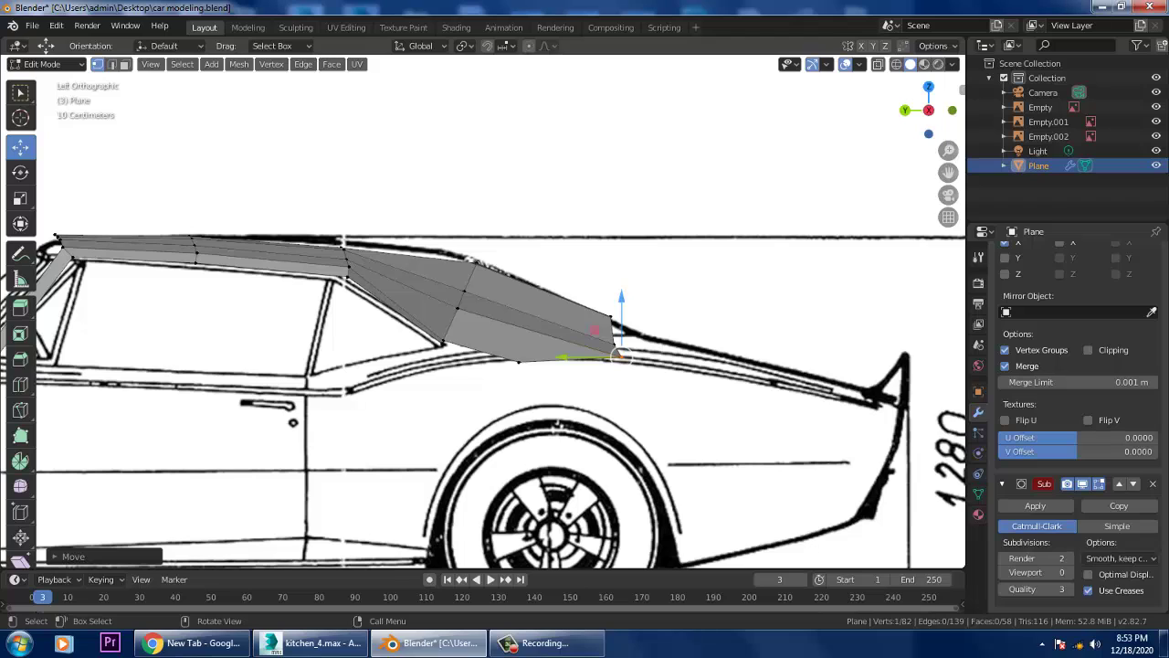
{"action": "key", "text": "g"}
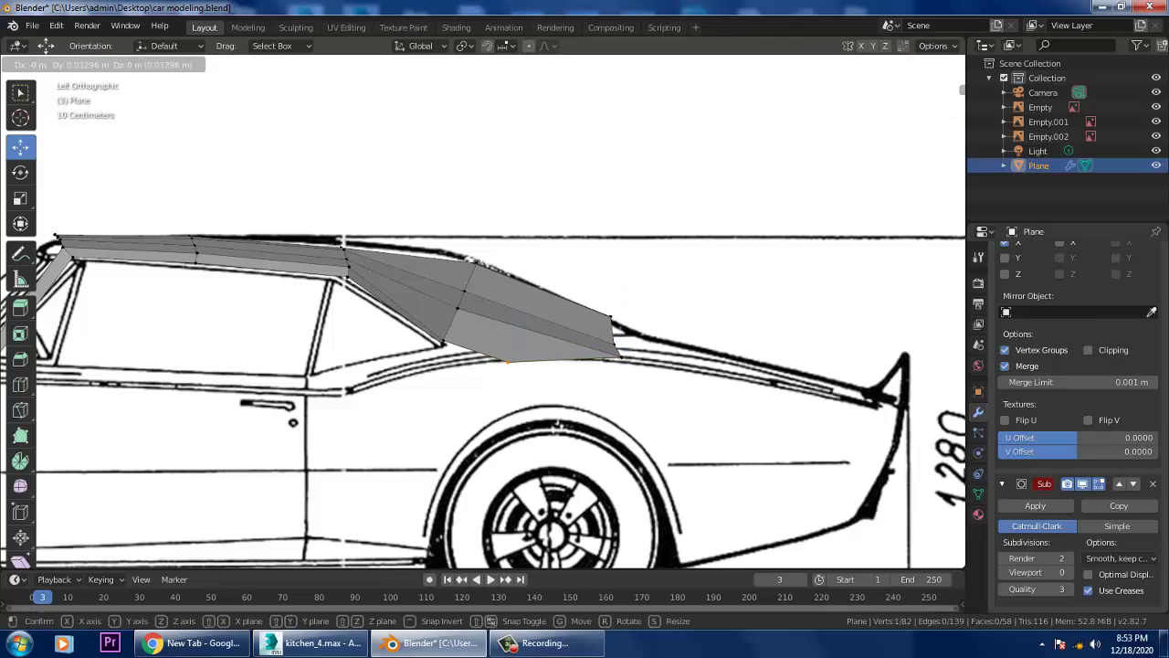
{"action": "key", "text": "Return"}
{"action": "scroll", "coordinate": [478, 311], "scroll_direction": "up", "scroll_amount": 2}
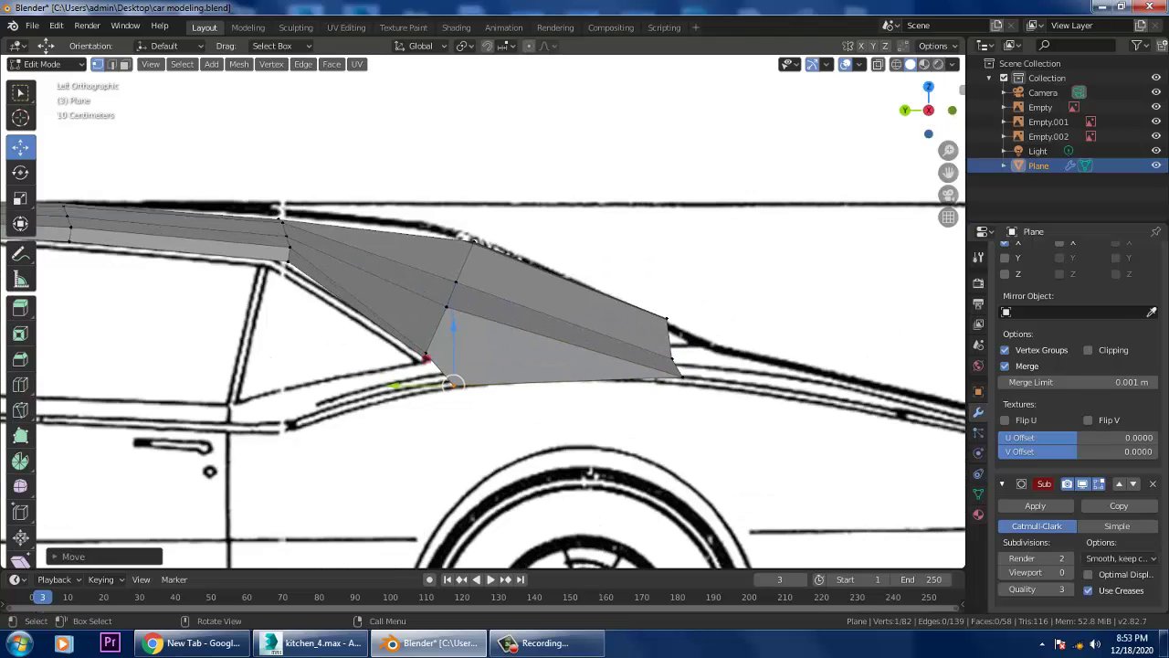
{"action": "left_click", "coordinate": [673, 370]}
{"action": "key", "text": "g"}
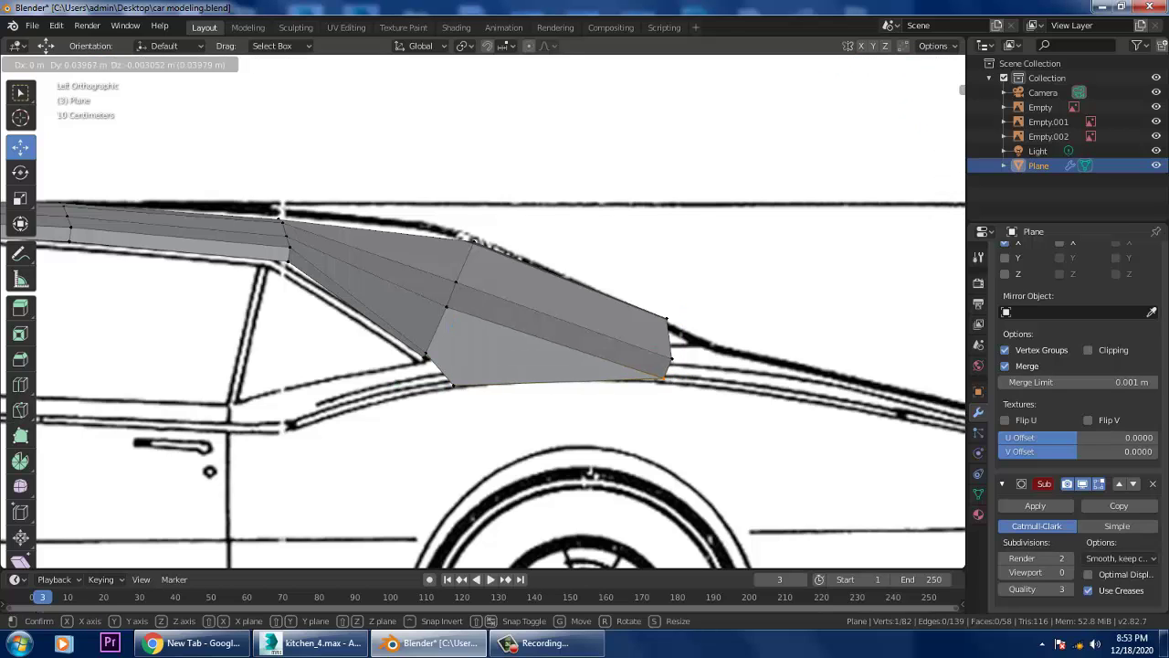
{"action": "left_click", "coordinate": [658, 380]}
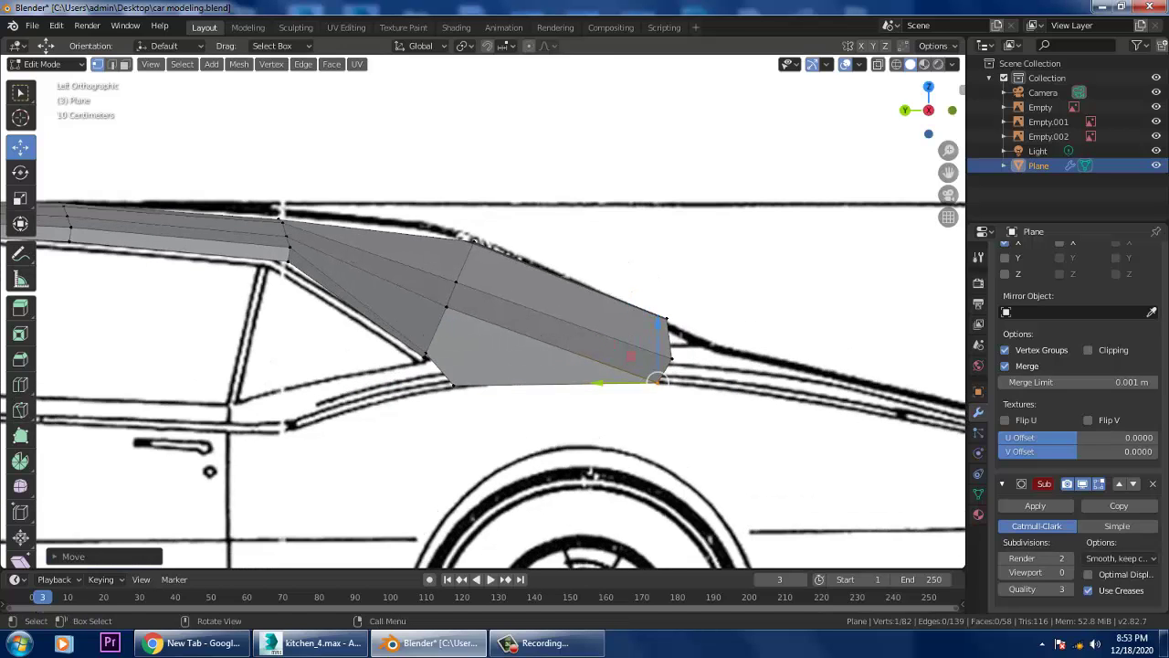
{"action": "scroll", "coordinate": [478, 310], "scroll_direction": "down", "scroll_amount": 1}
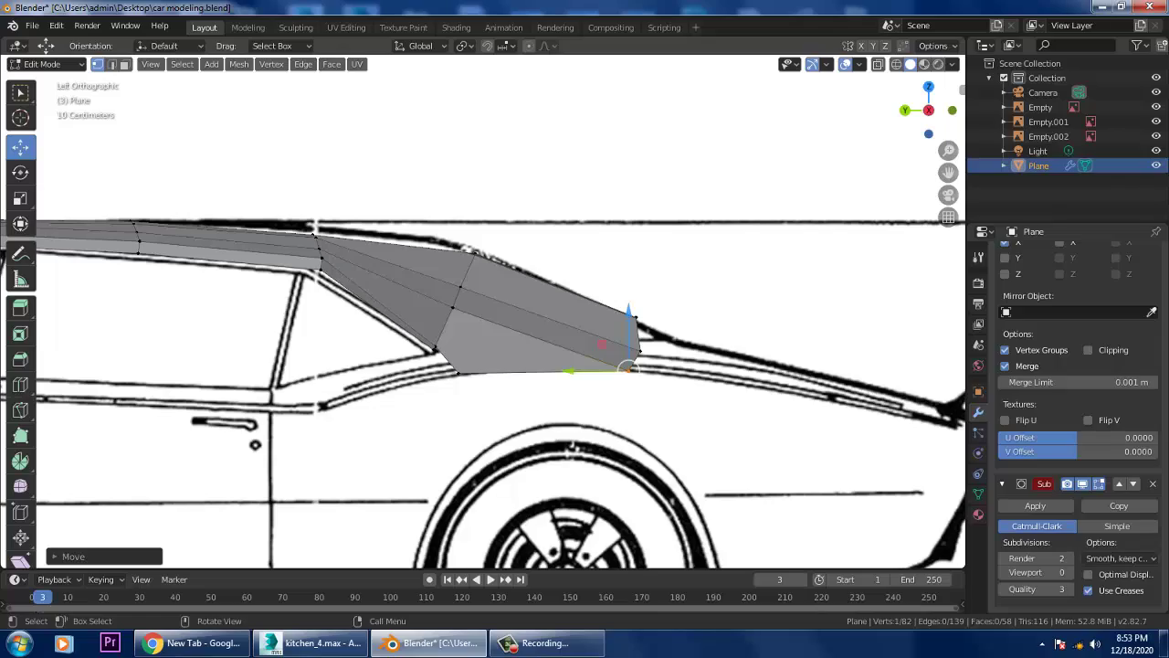
Preview the smoothed body mesh with viewport subdivisions at 4, and reset them to 0.
{"action": "scroll", "coordinate": [479, 310], "scroll_direction": "down", "scroll_amount": 2}
{"action": "middle_click_drag", "start_coordinate": [479, 311], "coordinate": [584, 287]}
{"action": "middle_click_drag", "start_coordinate": [747, 464], "coordinate": [744, 539]}
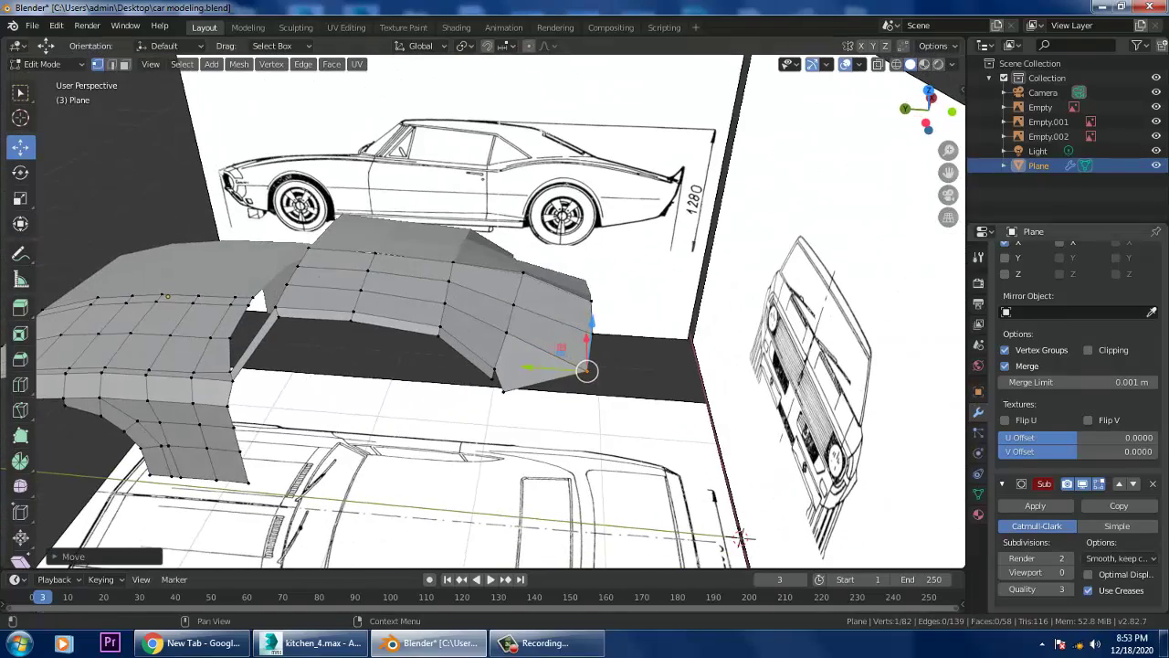
{"action": "left_click_drag", "start_coordinate": [1041, 571], "coordinate": [1070, 572]}
{"action": "middle_click_drag", "start_coordinate": [640, 411], "coordinate": [274, 402]}
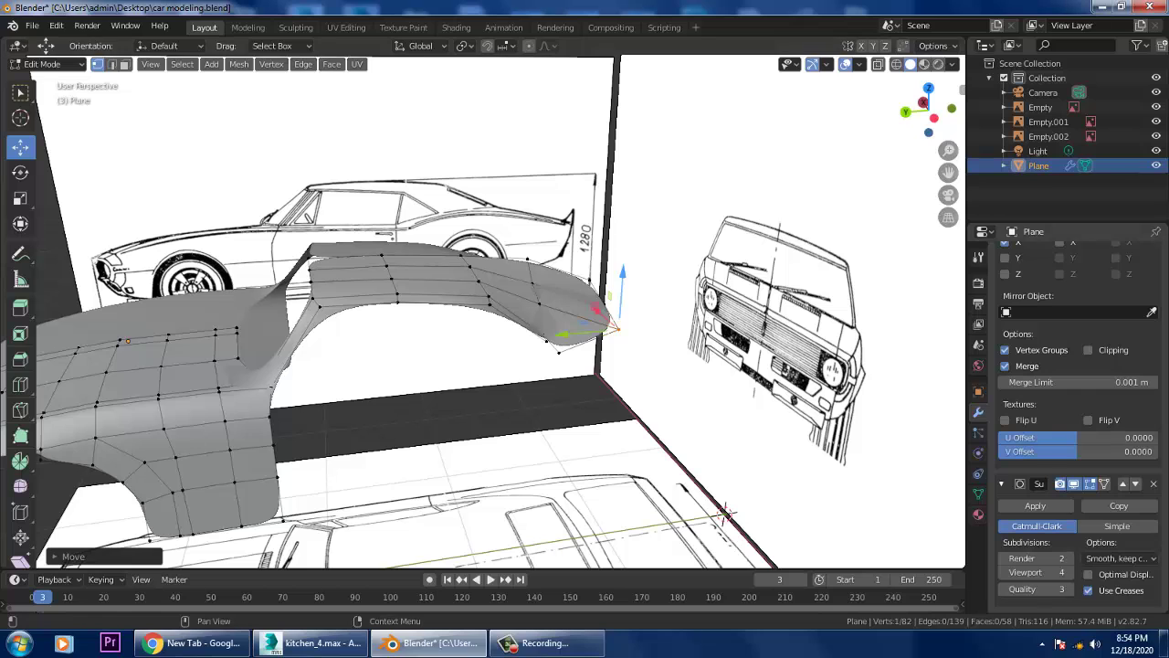
{"action": "left_click_drag", "start_coordinate": [1041, 572], "coordinate": [1005, 572]}
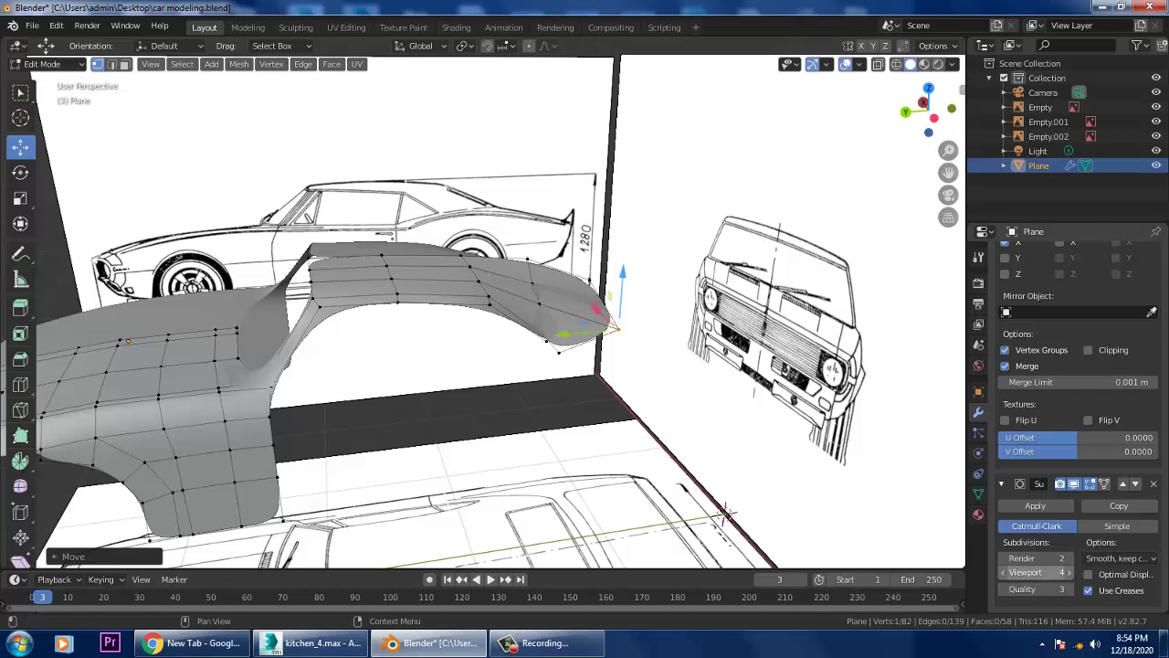
Extrude the four rear edges of the front fender about 0.61 m rearward over the door in the side blueprint.
{"action": "key", "text": "KP_1"}
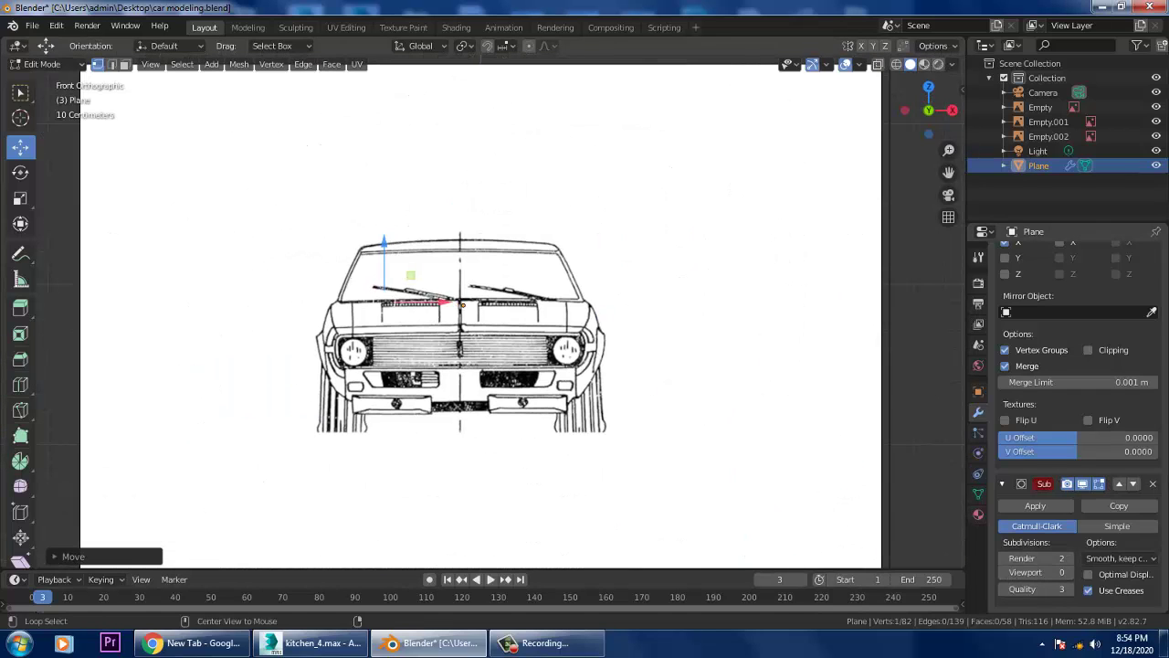
{"action": "key", "text": "ctrl+KP_3"}
{"action": "key", "text": "KP_1"}
{"action": "key", "text": "ctrl+KP_3"}
{"action": "scroll", "coordinate": [474, 315], "scroll_direction": "up", "scroll_amount": 3}
{"action": "middle_click_drag", "start_coordinate": [411, 320], "coordinate": [913, 347], "text": "shift"}
{"action": "scroll", "coordinate": [482, 311], "scroll_direction": "up", "scroll_amount": 3}
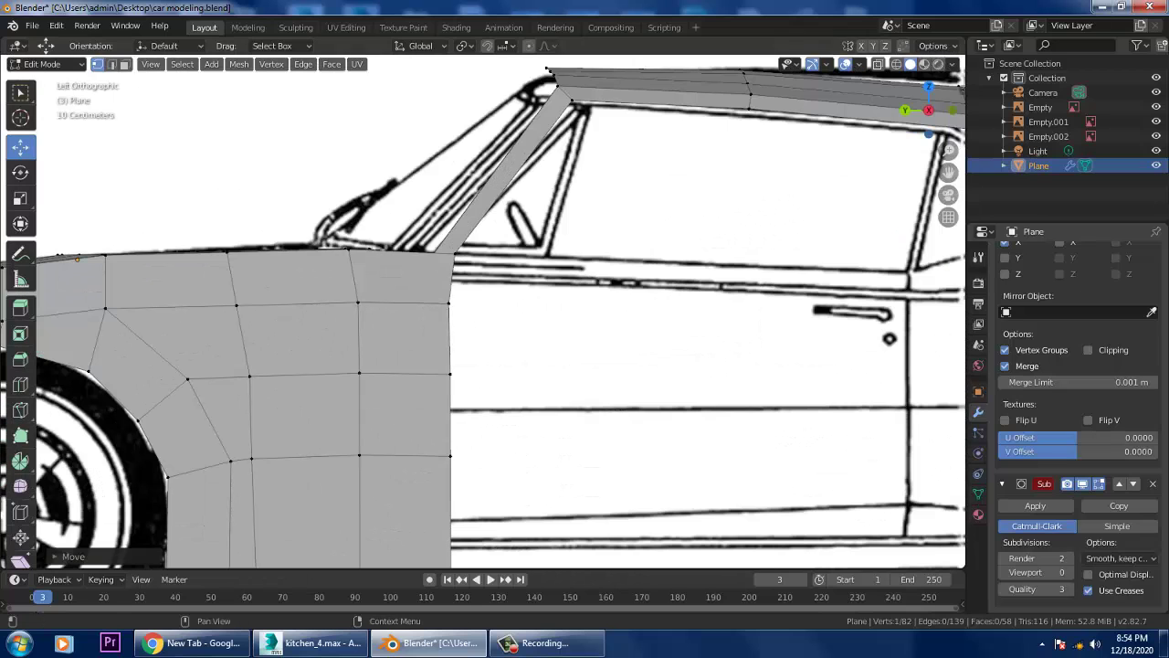
{"action": "key", "text": "2"}
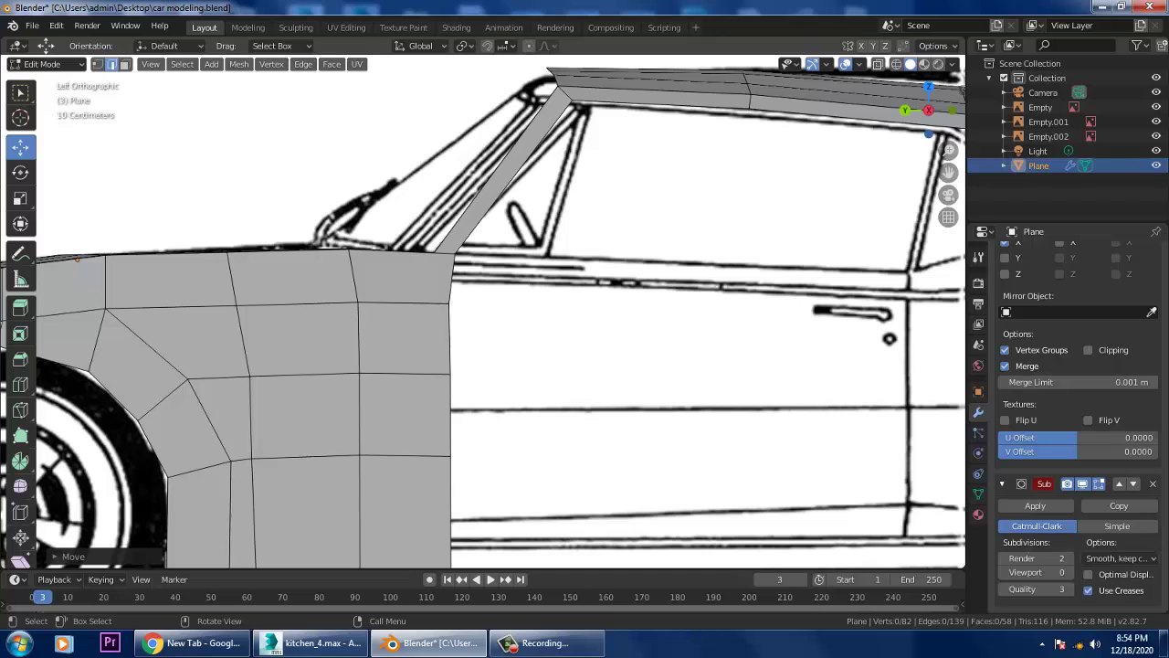
{"action": "left_click", "coordinate": [448, 278]}
{"action": "left_click", "coordinate": [449, 340], "text": "shift"}
{"action": "left_click", "coordinate": [449, 416], "text": "shift"}
{"action": "scroll", "coordinate": [449, 415], "scroll_direction": "down", "scroll_amount": 1}
{"action": "left_click", "coordinate": [454, 482], "text": "shift"}
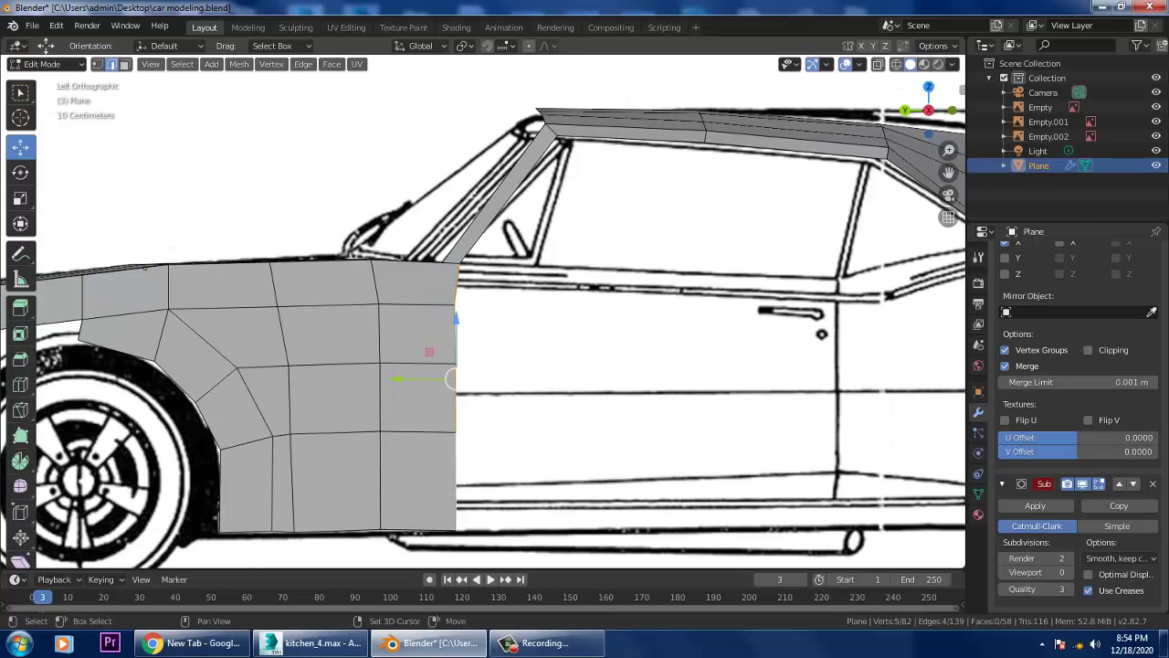
{"action": "key", "text": "e"}
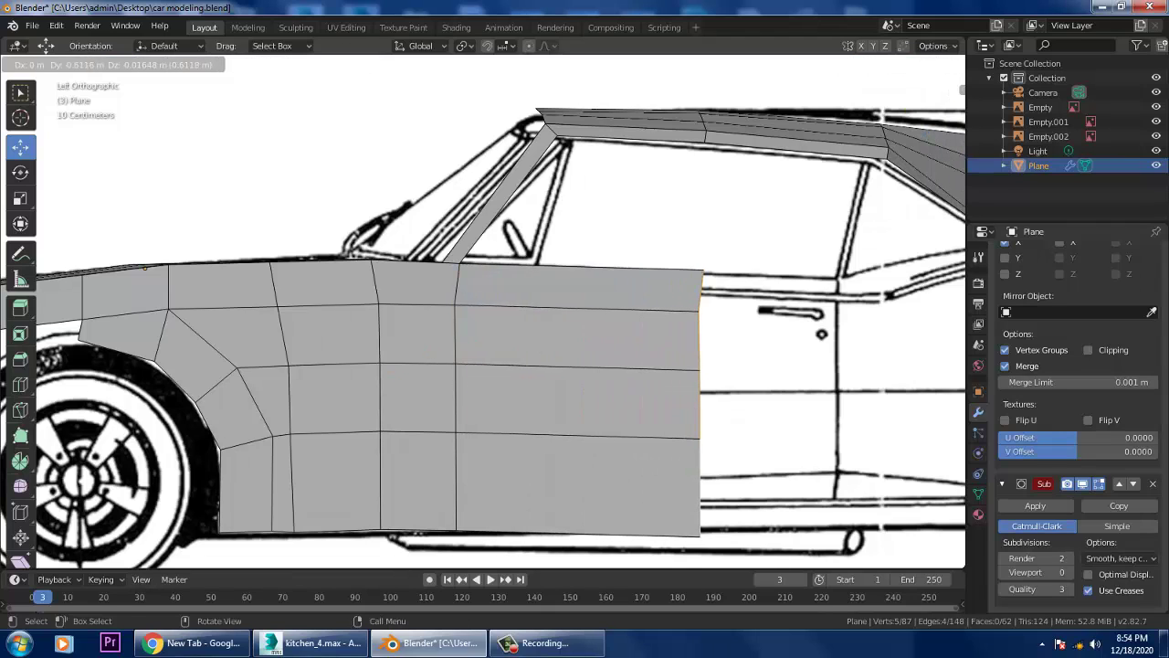
{"action": "left_click", "coordinate": [698, 383]}
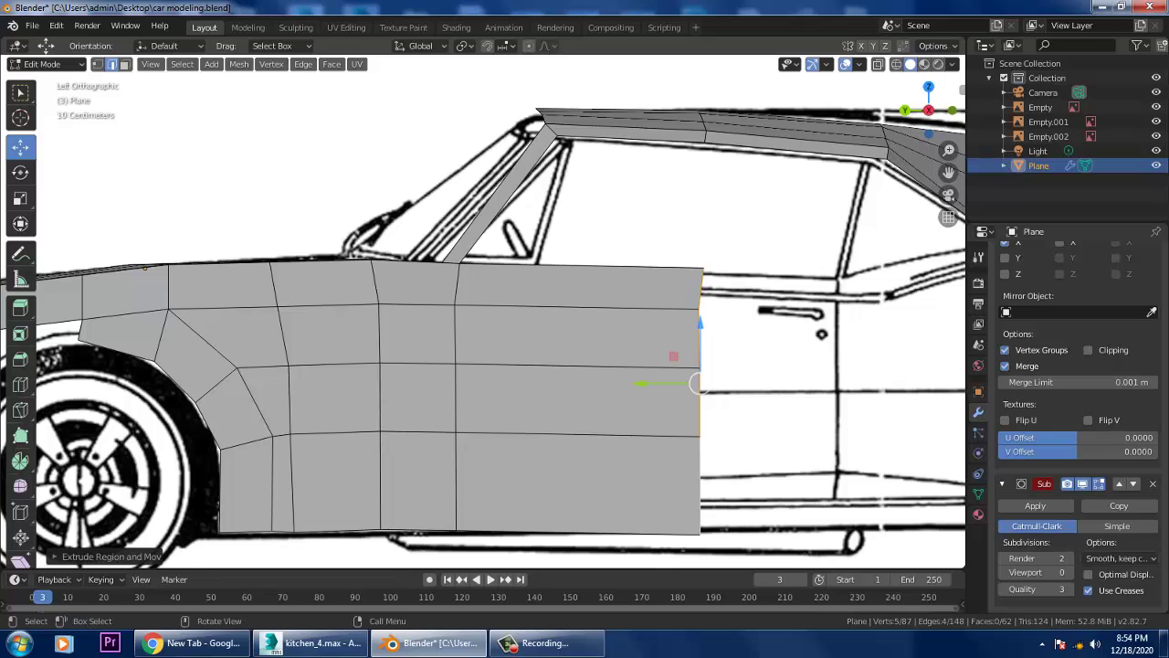
{"action": "scroll", "coordinate": [697, 384], "scroll_direction": "down", "scroll_amount": 1, "text": "alt"}
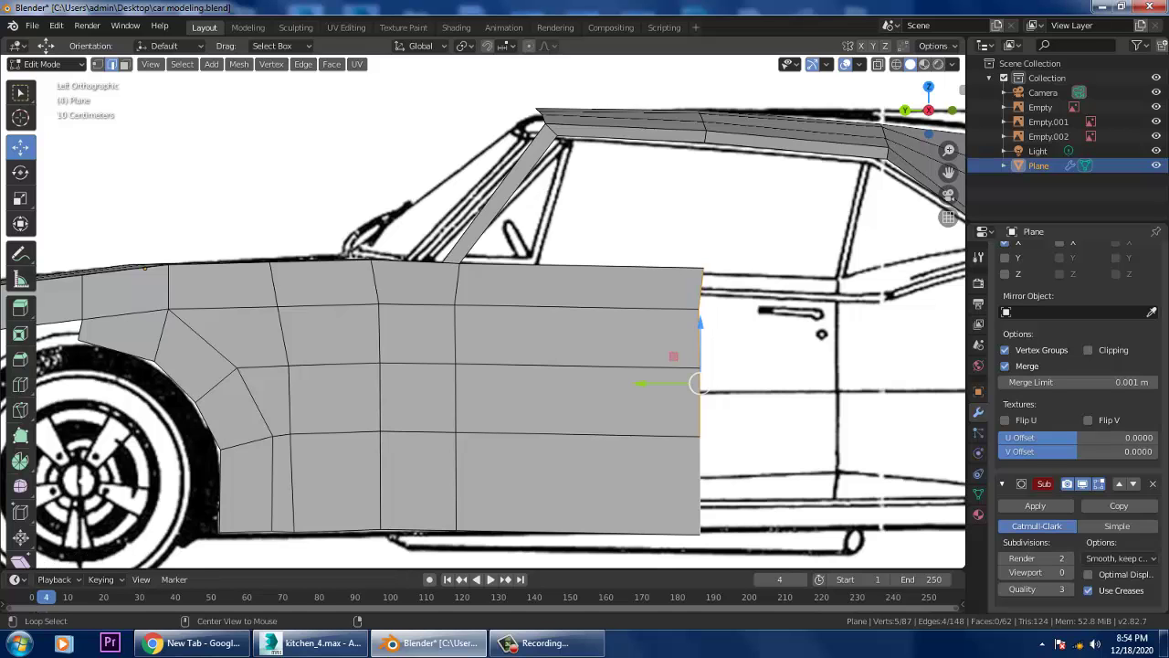
Move the fender vertex at the base of the windshield pillar about 0.03 m inward in the top blueprint.
{"action": "key", "text": "KP_7"}
{"action": "scroll", "coordinate": [483, 310], "scroll_direction": "up", "scroll_amount": 4}
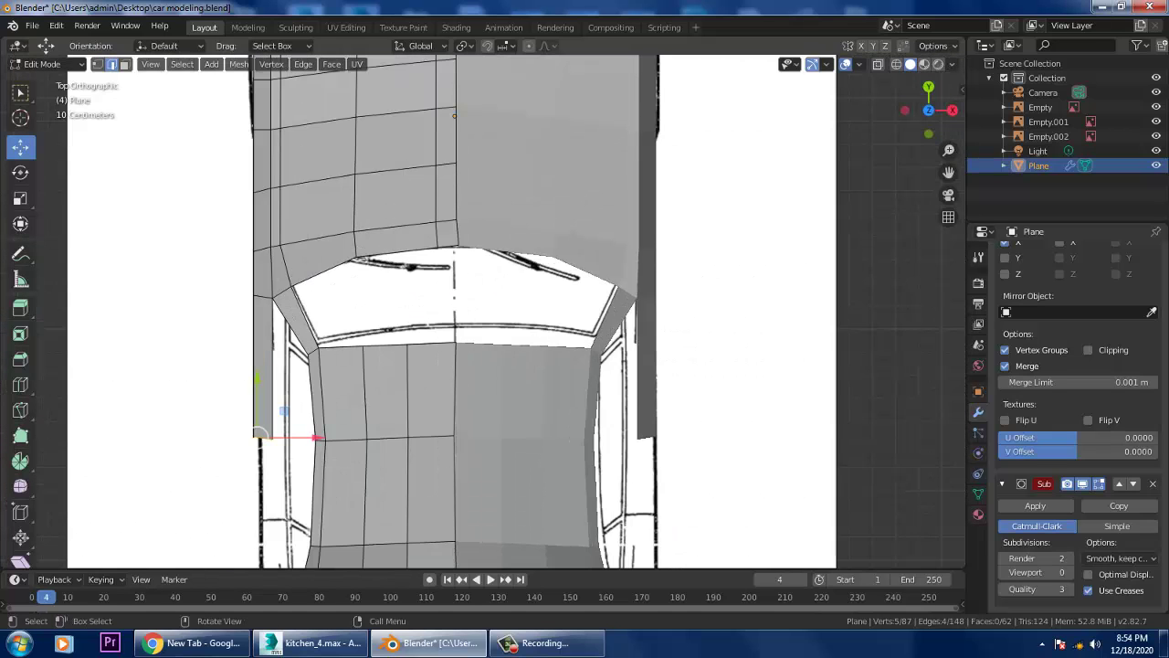
{"action": "key", "text": "1"}
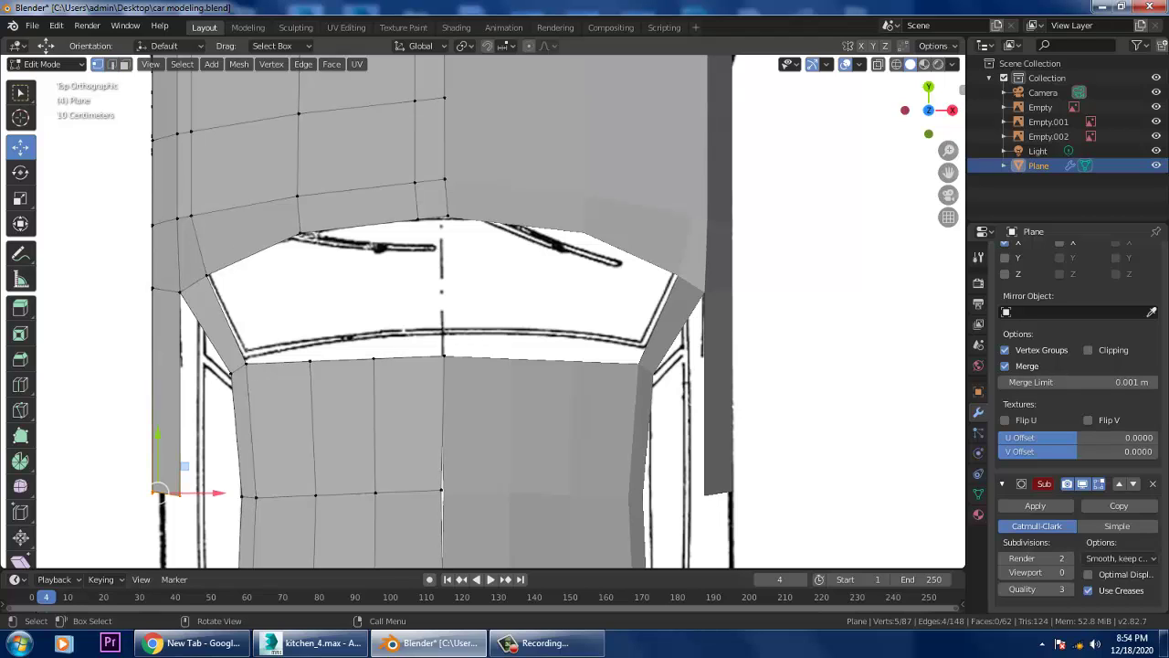
{"action": "left_click", "coordinate": [182, 292]}
{"action": "key", "text": "g"}
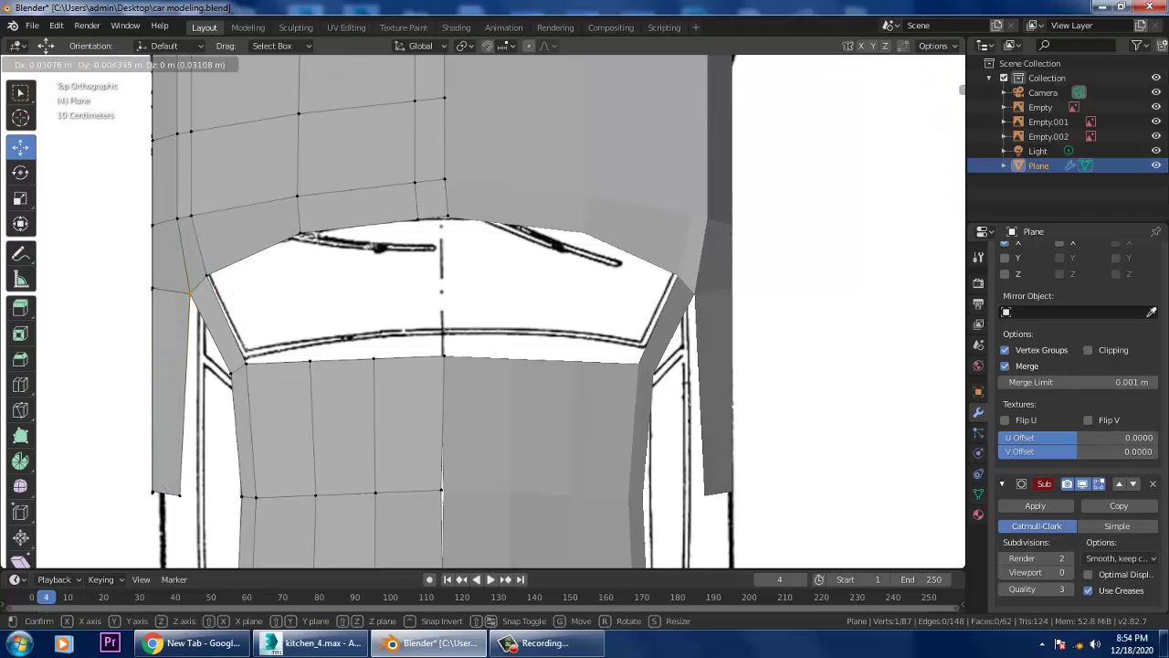
{"action": "left_click", "coordinate": [188, 293]}
Move the inner rear vertex of the door strip inward toward the side window line and nudge the pillar base vertex slightly outward.
{"action": "left_click_drag", "start_coordinate": [136, 474], "coordinate": [187, 507]}
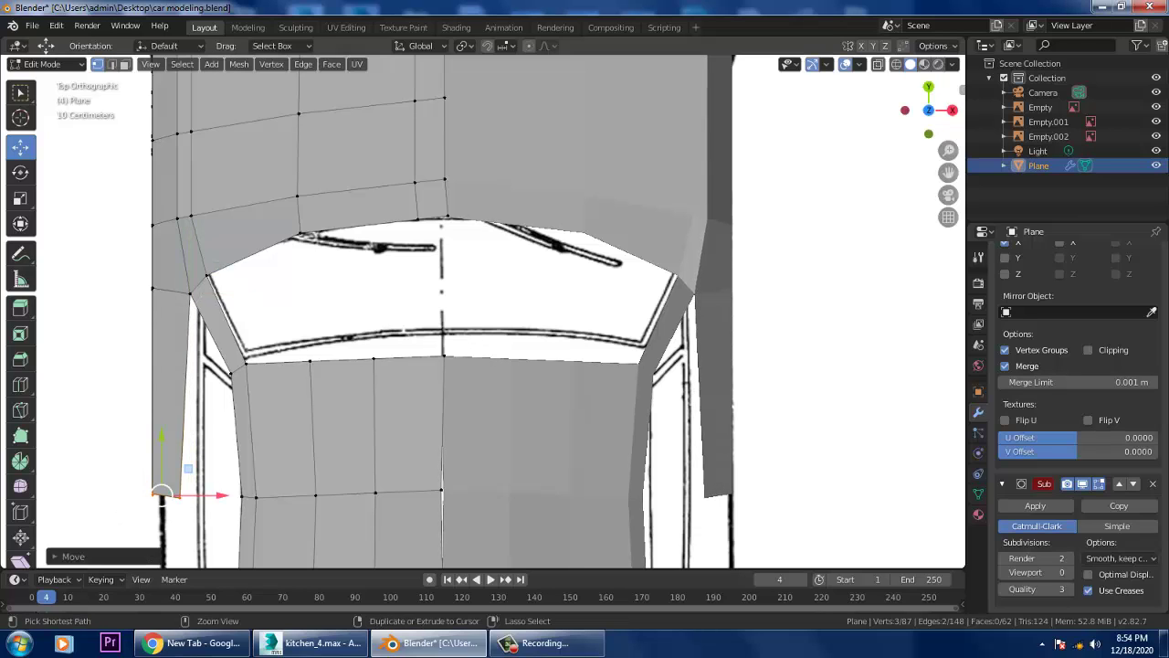
{"action": "mouse_move", "coordinate": [196, 494]}
{"action": "left_mouse_down"}
{"action": "mouse_move", "coordinate": [178, 494]}
{"action": "mouse_move", "coordinate": [194, 495]}
{"action": "left_mouse_up"}
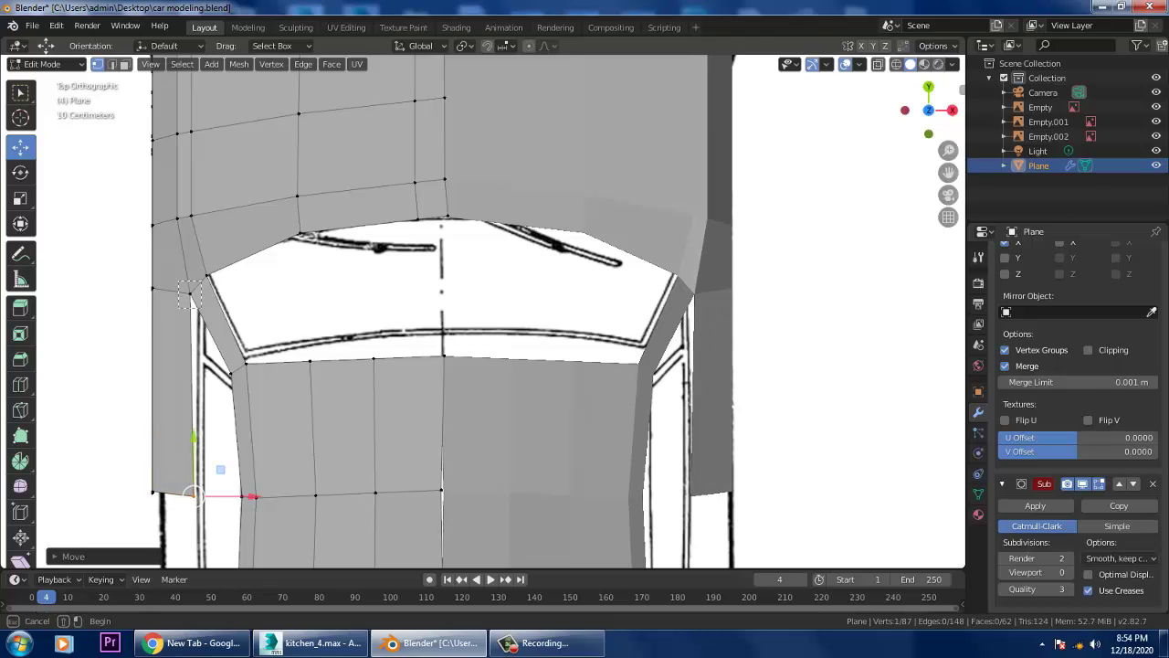
{"action": "left_click", "coordinate": [190, 292]}
{"action": "left_click_drag", "start_coordinate": [224, 293], "coordinate": [222, 292]}
Move the outer rear vertices of the door strip about 0.03 m inward along X onto the body outline in the top blueprint.
{"action": "left_click_drag", "start_coordinate": [106, 431], "coordinate": [157, 498]}
{"action": "middle_click_drag", "start_coordinate": [157, 498], "coordinate": [311, 420]}
{"action": "scroll", "coordinate": [500, 310], "scroll_direction": "down", "scroll_amount": 3}
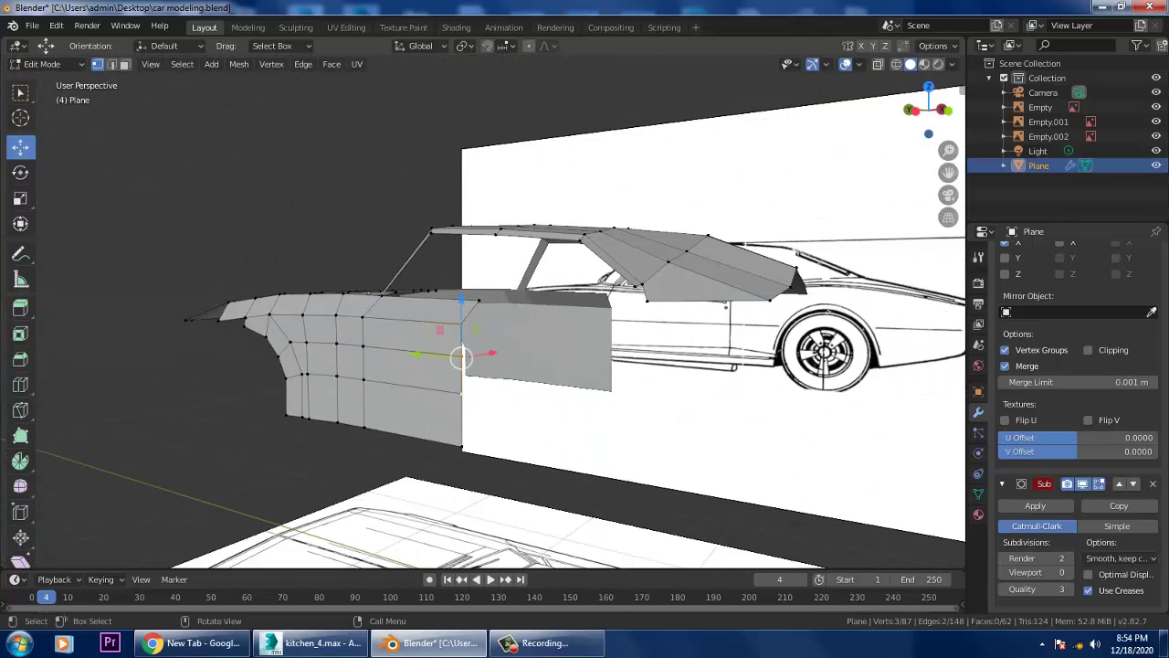
{"action": "key", "text": "alt"}
{"action": "key", "text": "KP_7"}
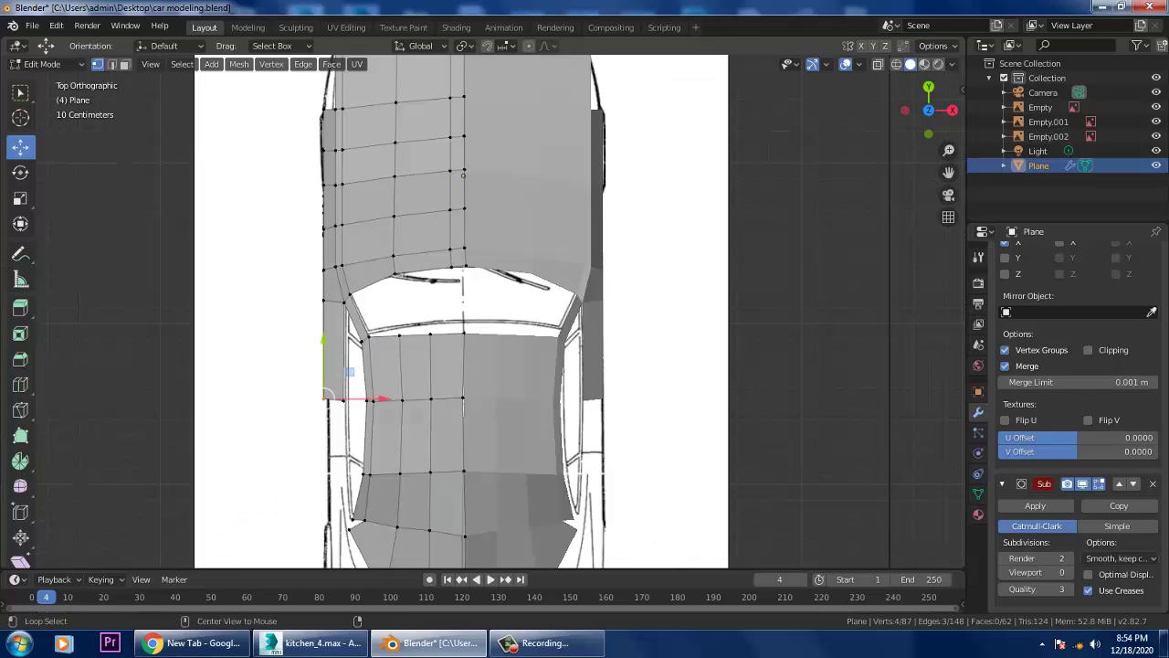
{"action": "key", "text": "g"}
{"action": "key", "text": "x"}
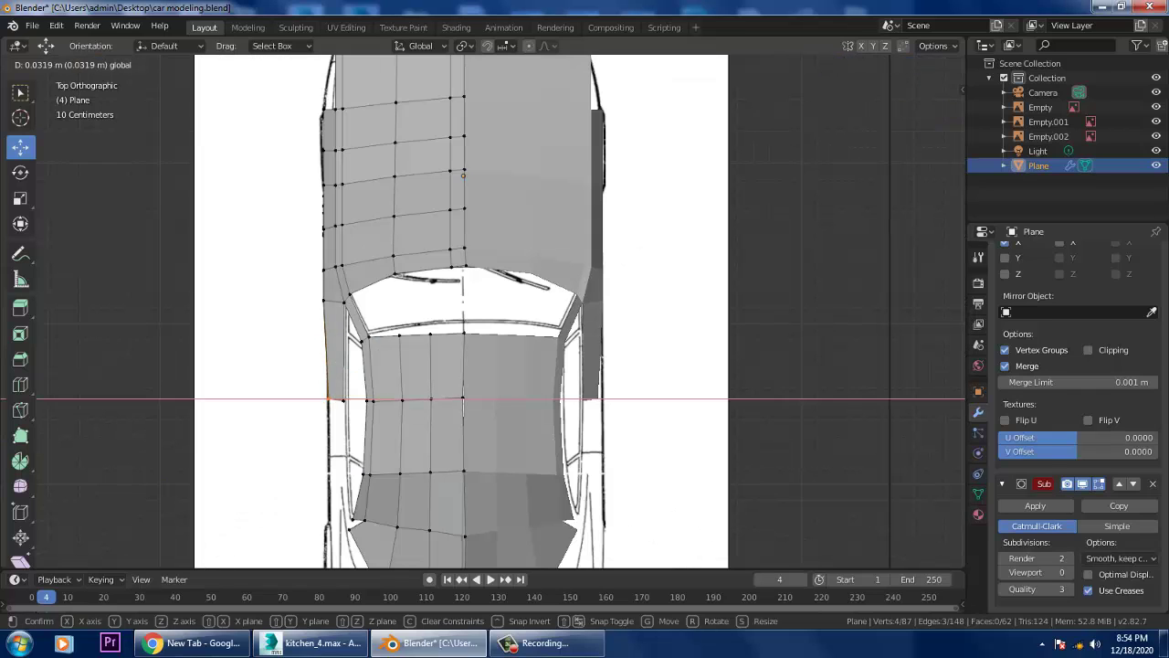
{"action": "key", "text": "Return"}
{"action": "scroll", "coordinate": [484, 311], "scroll_direction": "down", "scroll_amount": 2}
{"action": "scroll", "coordinate": [484, 311], "scroll_direction": "up", "scroll_amount": 3}
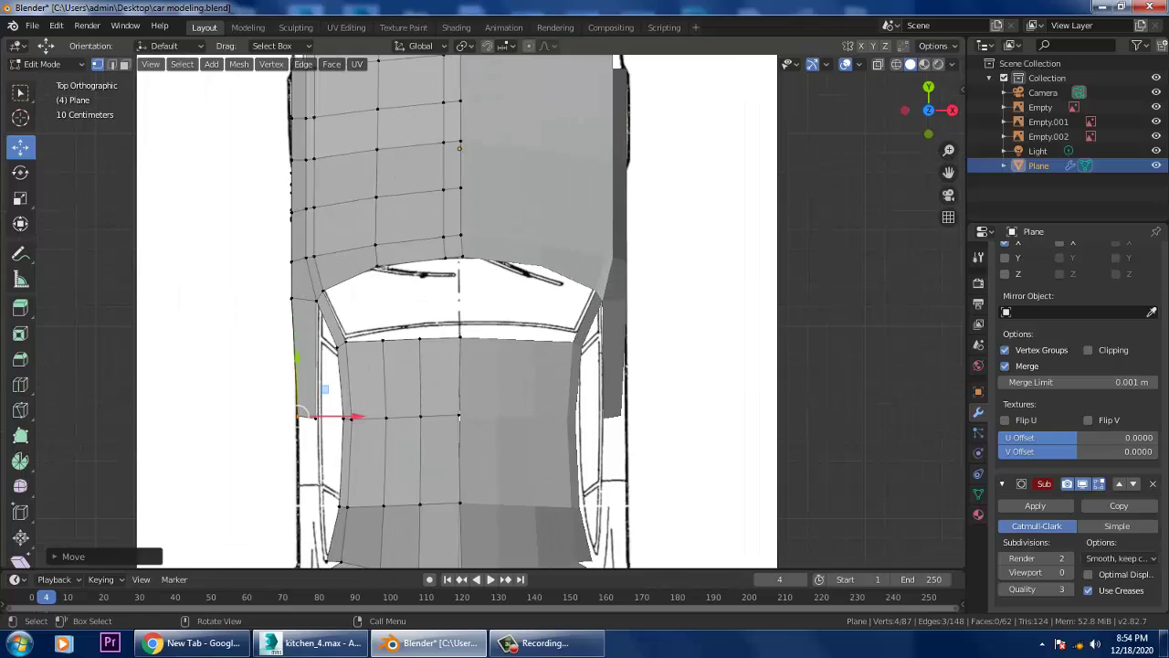
Extrude the door strip's four rear edges about 0.36 m rearward to the door's rear edge in the side blueprint.
{"action": "middle_click_drag", "start_coordinate": [548, 365], "coordinate": [598, 260]}
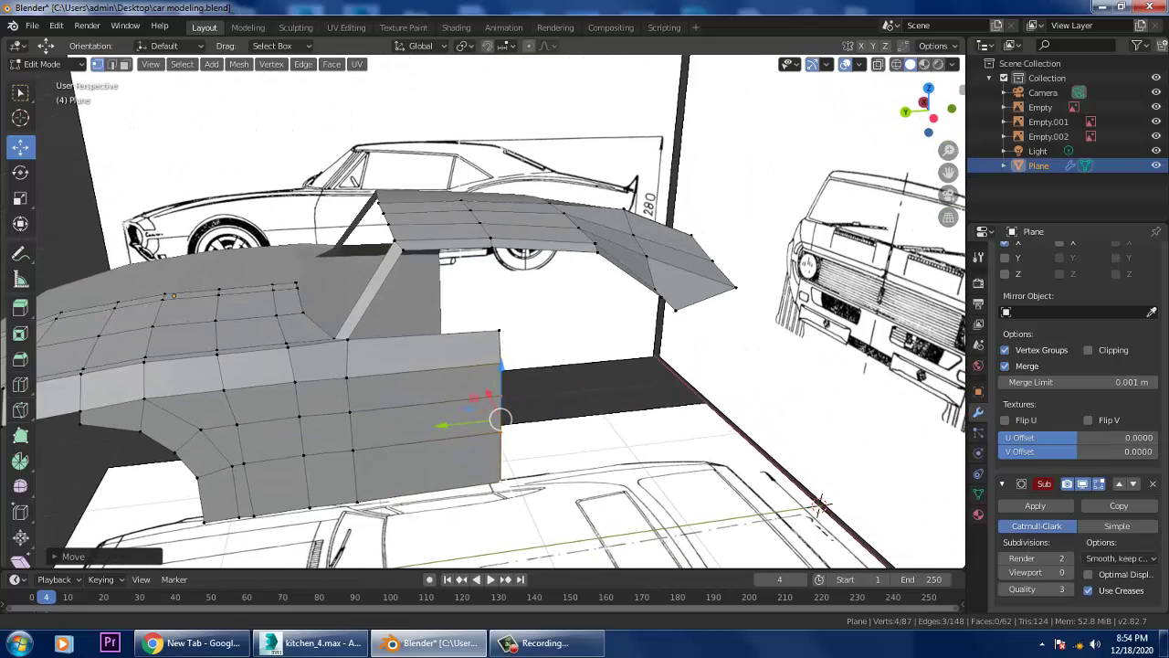
{"action": "key", "text": "KP_1"}
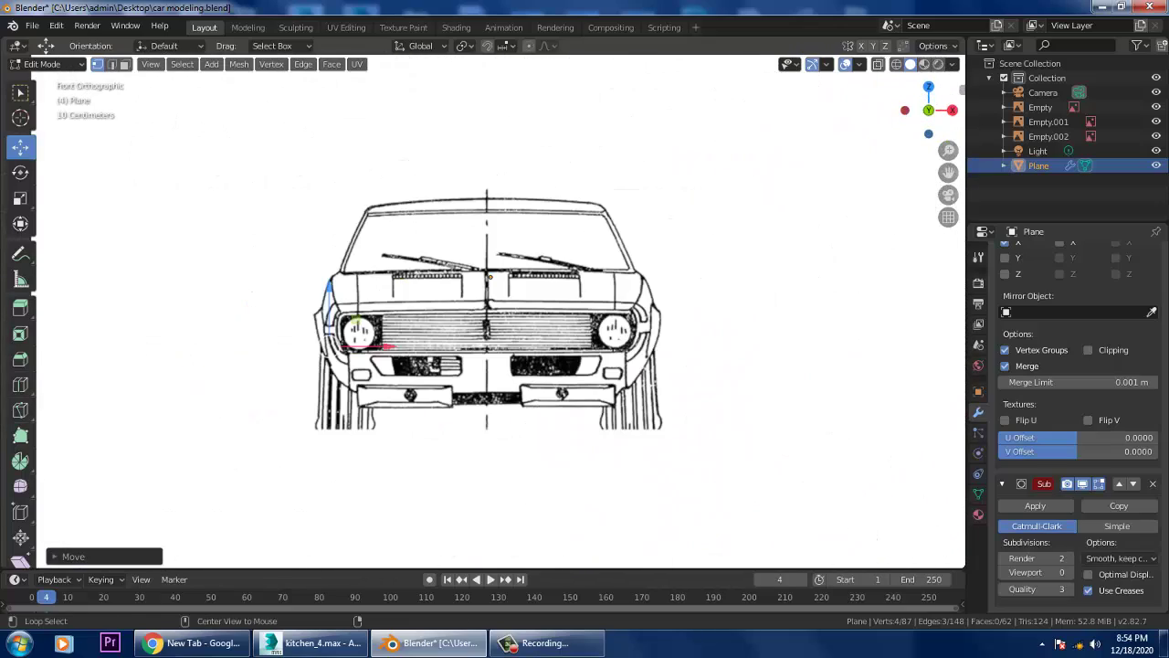
{"action": "key", "text": "ctrl+KP_3"}
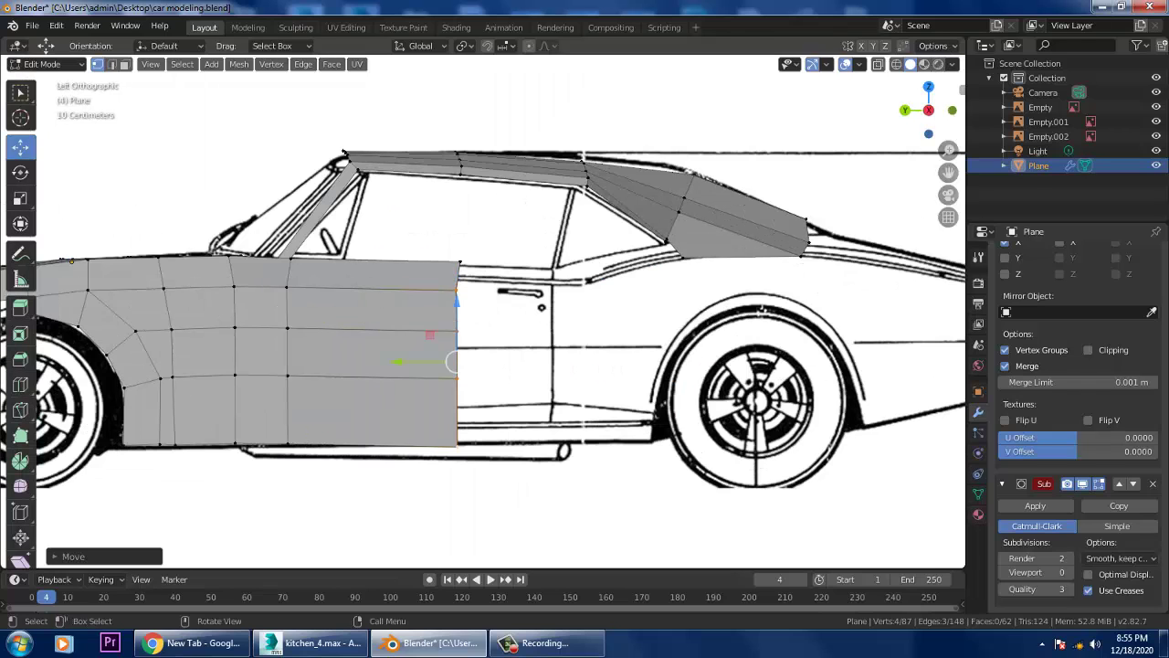
{"action": "key", "text": "2"}
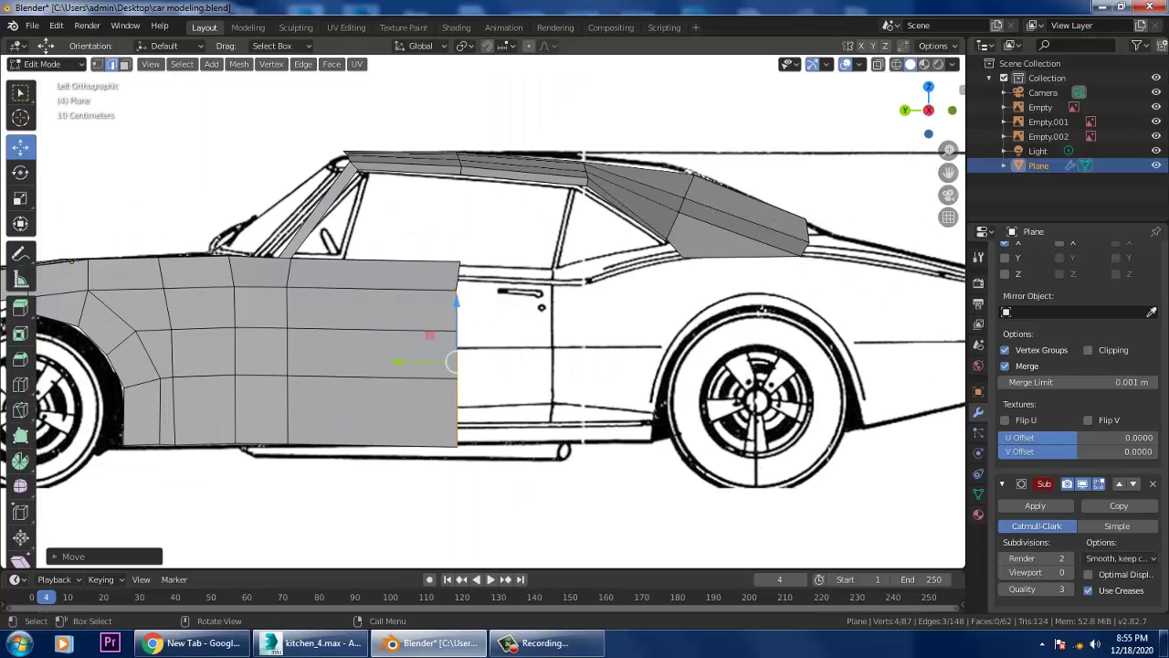
{"action": "left_click", "coordinate": [456, 279], "text": "shift"}
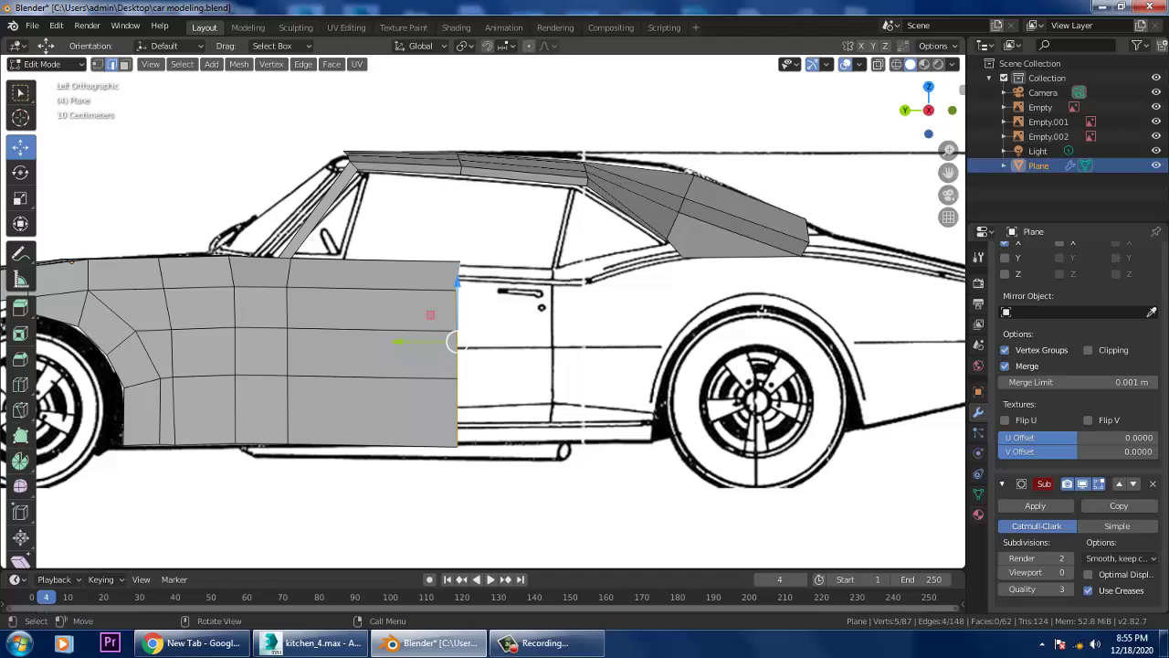
{"action": "key", "text": "e"}
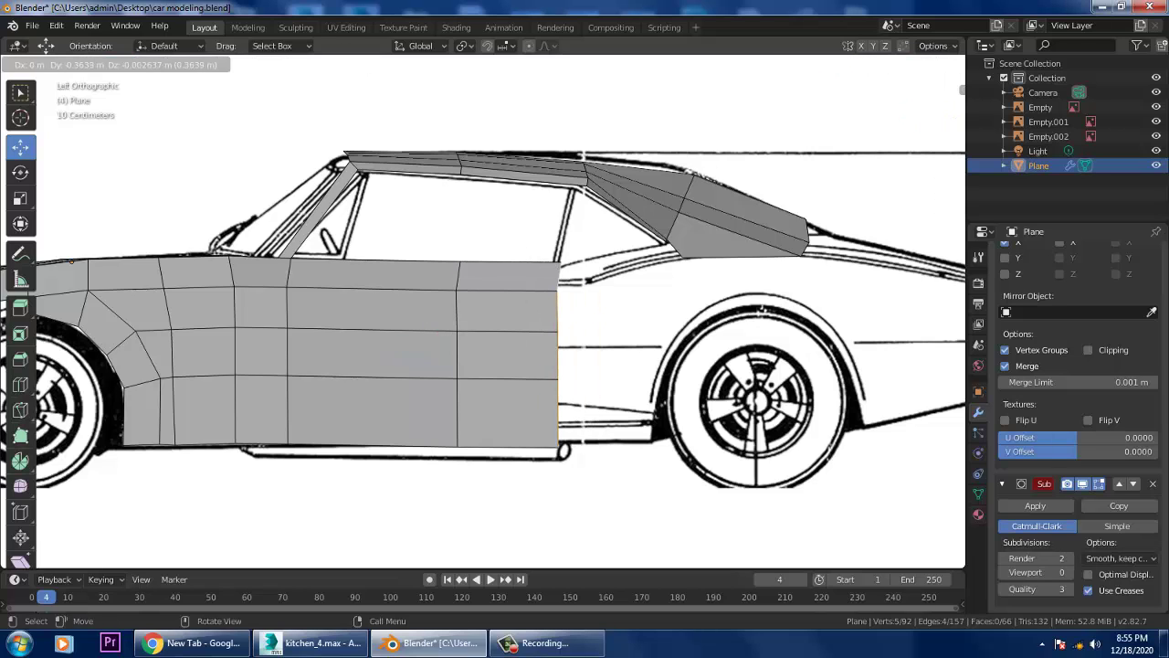
{"action": "key", "text": "Return"}
{"action": "scroll", "coordinate": [502, 310], "scroll_direction": "up", "scroll_amount": 3}
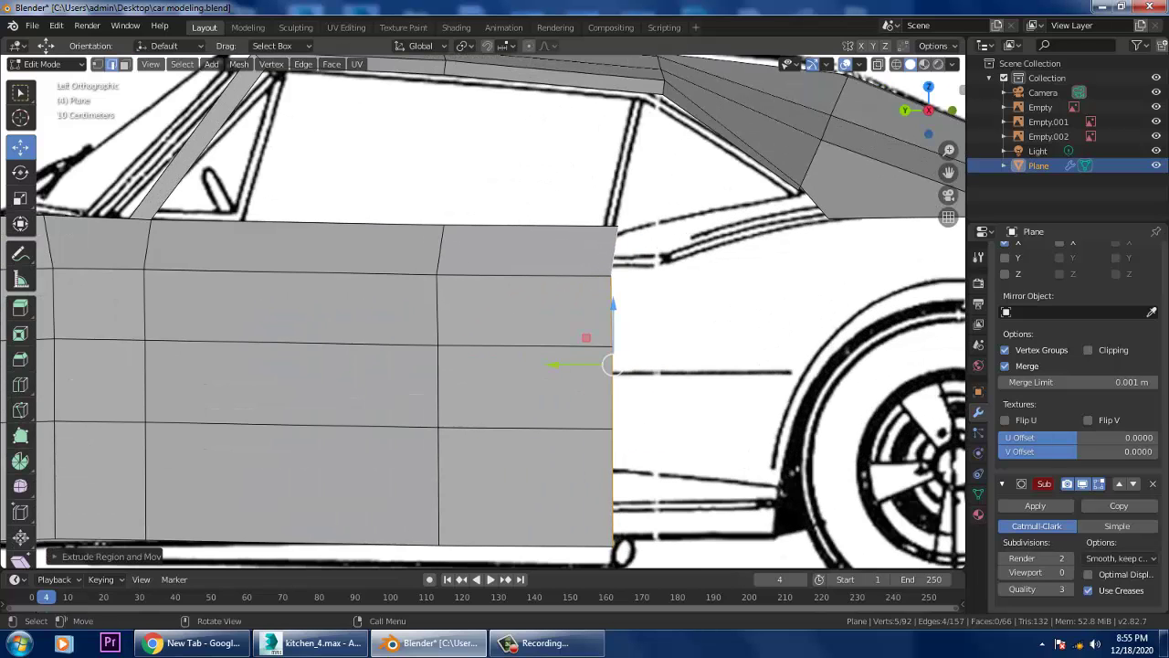
Move the top rear vertex of the door mesh forward and down to the base of the side window's rear post.
{"action": "key", "text": "1"}
{"action": "left_click", "coordinate": [612, 227]}
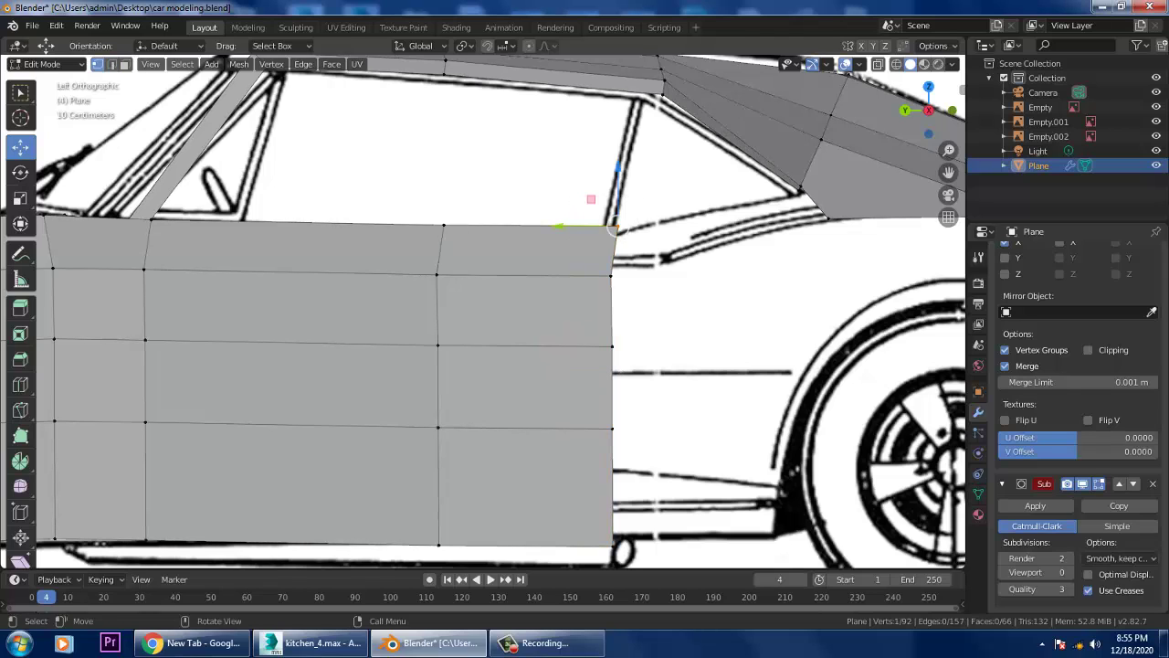
{"action": "key", "text": "g"}
{"action": "left_click", "coordinate": [604, 240]}
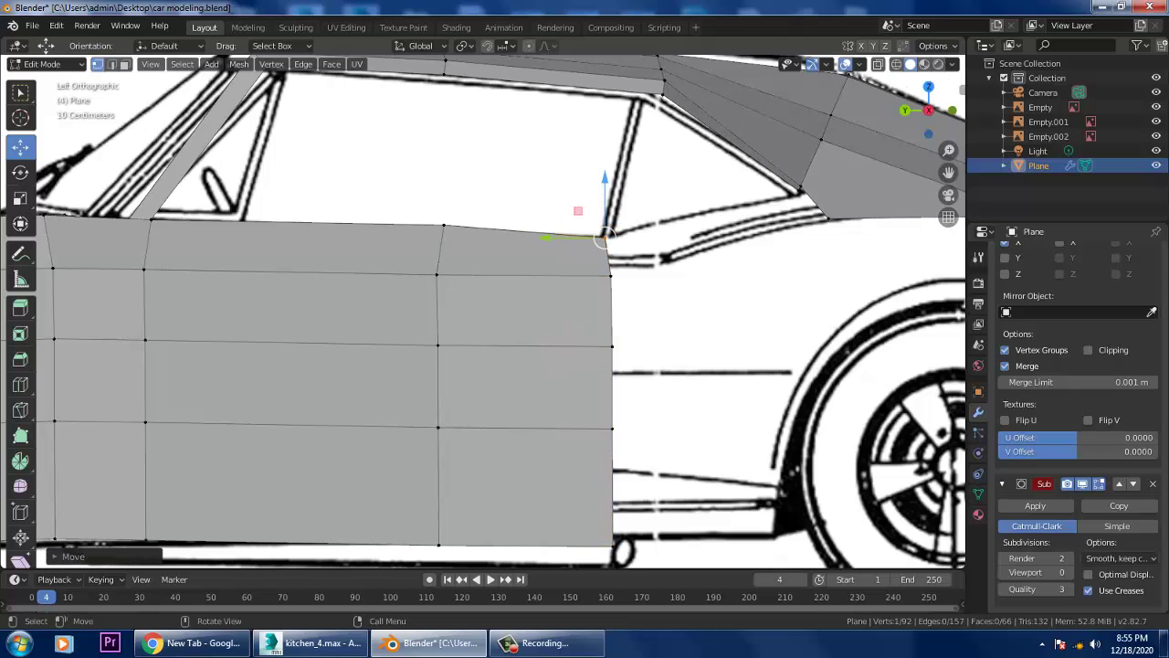
Nudge the door mesh's bottom rear vertex onto the sill line of the side blueprint and save the file.
{"action": "scroll", "coordinate": [604, 240], "scroll_direction": "down", "scroll_amount": 2}
{"action": "left_click", "coordinate": [574, 474]}
{"action": "key", "text": "g"}
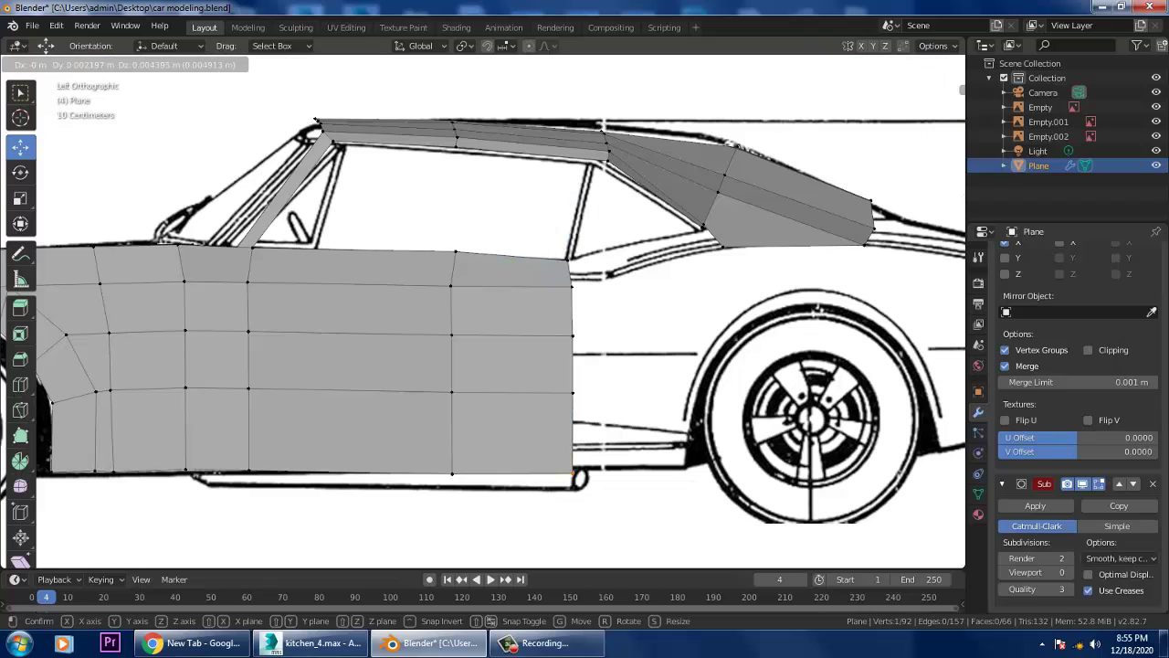
{"action": "left_click", "coordinate": [574, 473]}
{"action": "key", "text": "ctrl+s"}
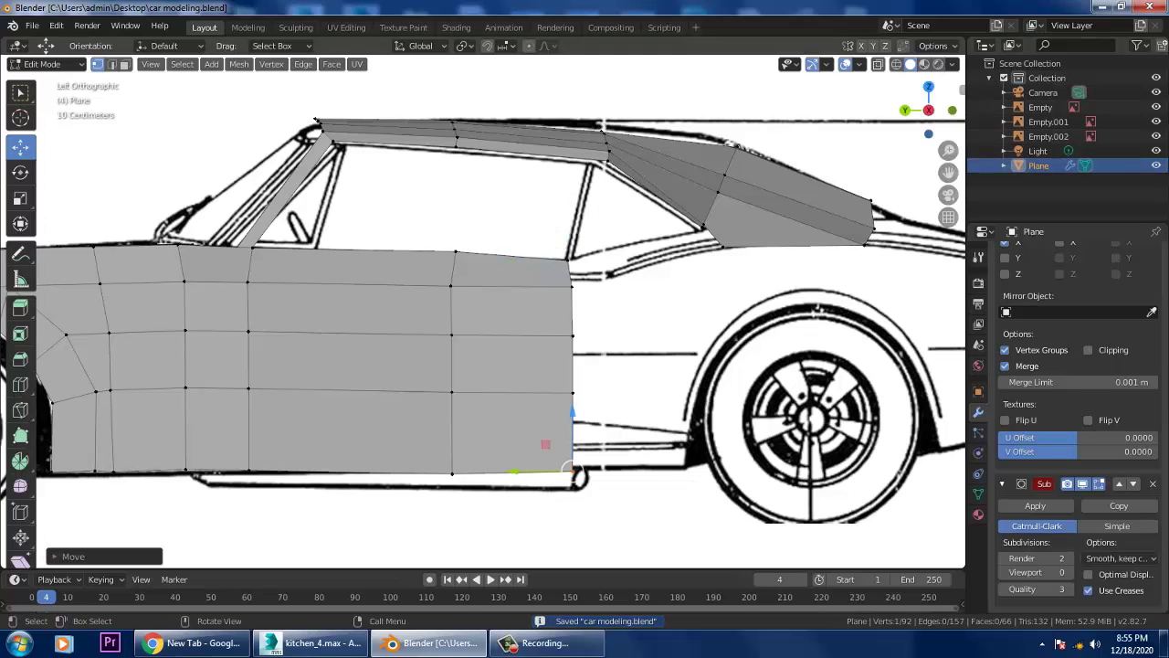
Add a horizontal loop cut through the lowest row of the fender and door mesh, level with the top of the sill.
{"action": "key", "text": "ctrl+r"}
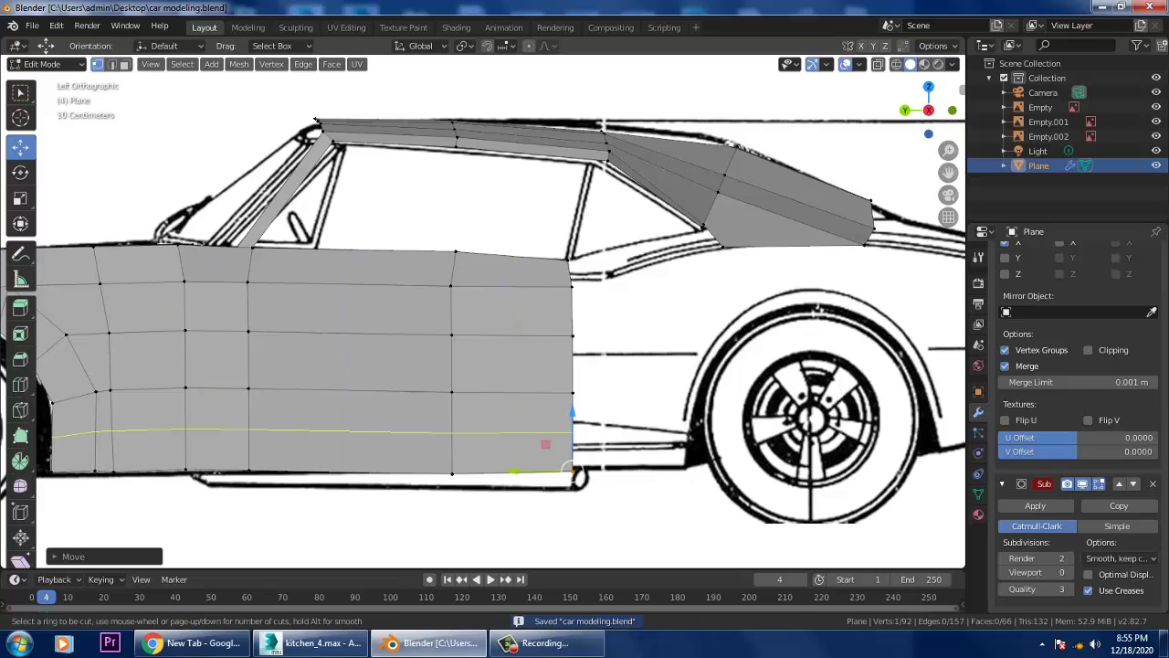
{"action": "left_click", "coordinate": [571, 428]}
{"action": "left_click", "coordinate": [571, 430]}
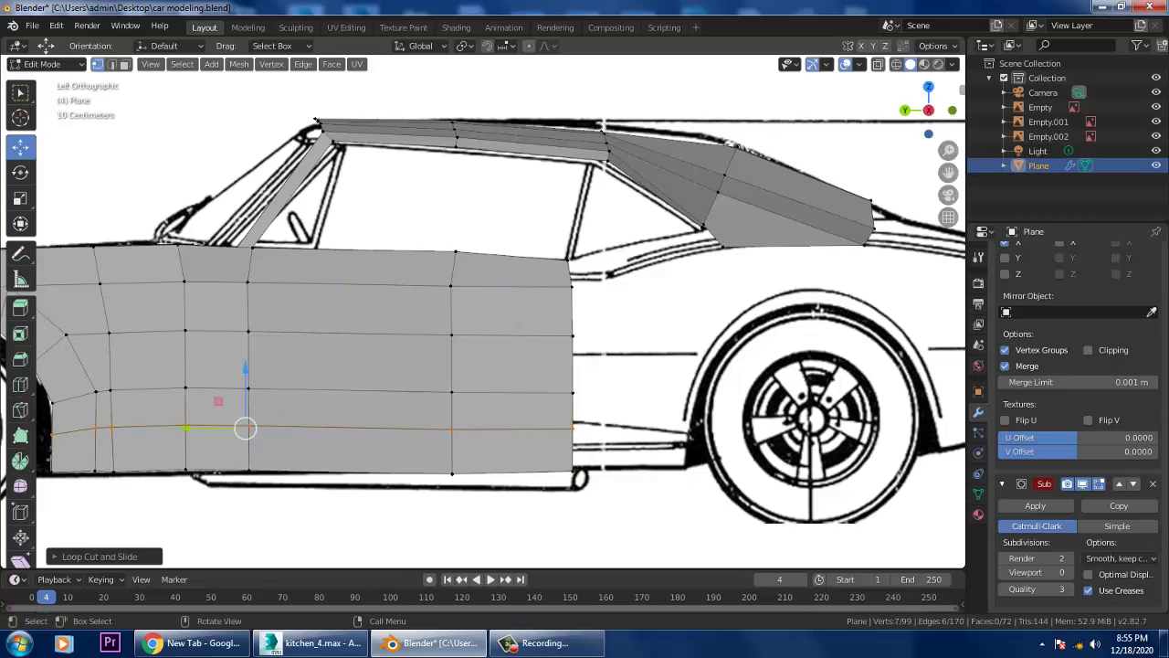
Extrude the door's lowest rear edge rearward along the sill to the front of the rear wheel arch.
{"action": "key", "text": "w"}
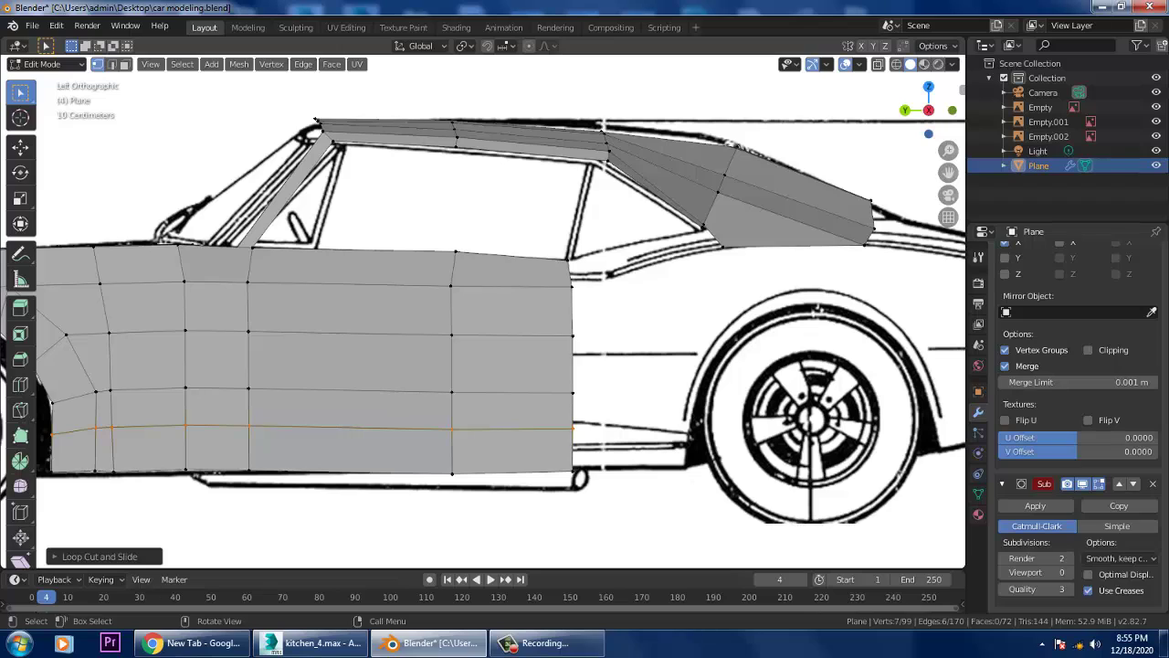
{"action": "key", "text": "2"}
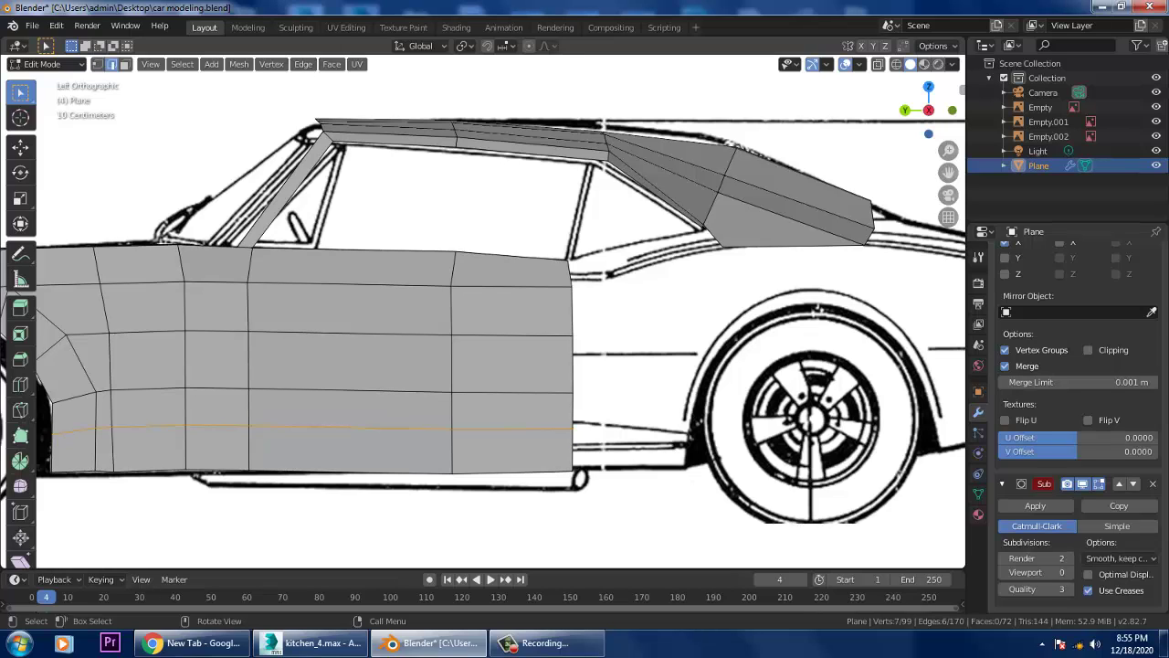
{"action": "key", "text": "e"}
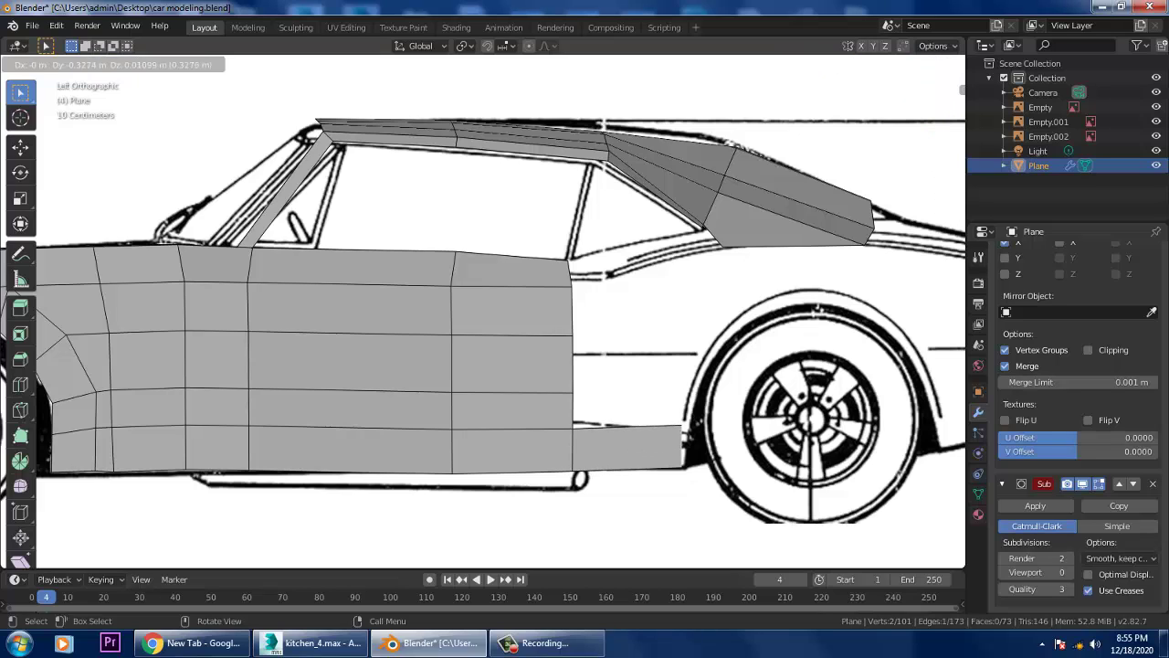
{"action": "left_click", "coordinate": [635, 430]}
Add a vertical loop cut to the sill extension, slid rearward close to the wheel arch, and clear the selection.
{"action": "key", "text": "ctrl+r"}
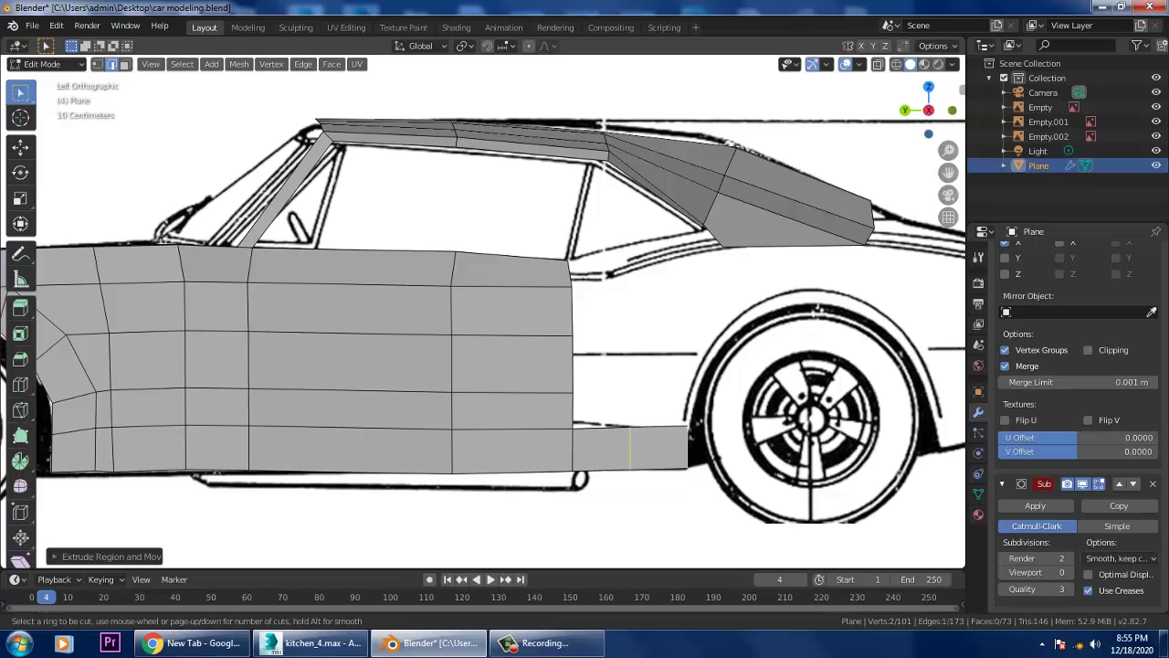
{"action": "left_click", "coordinate": [635, 430]}
{"action": "left_click", "coordinate": [656, 430]}
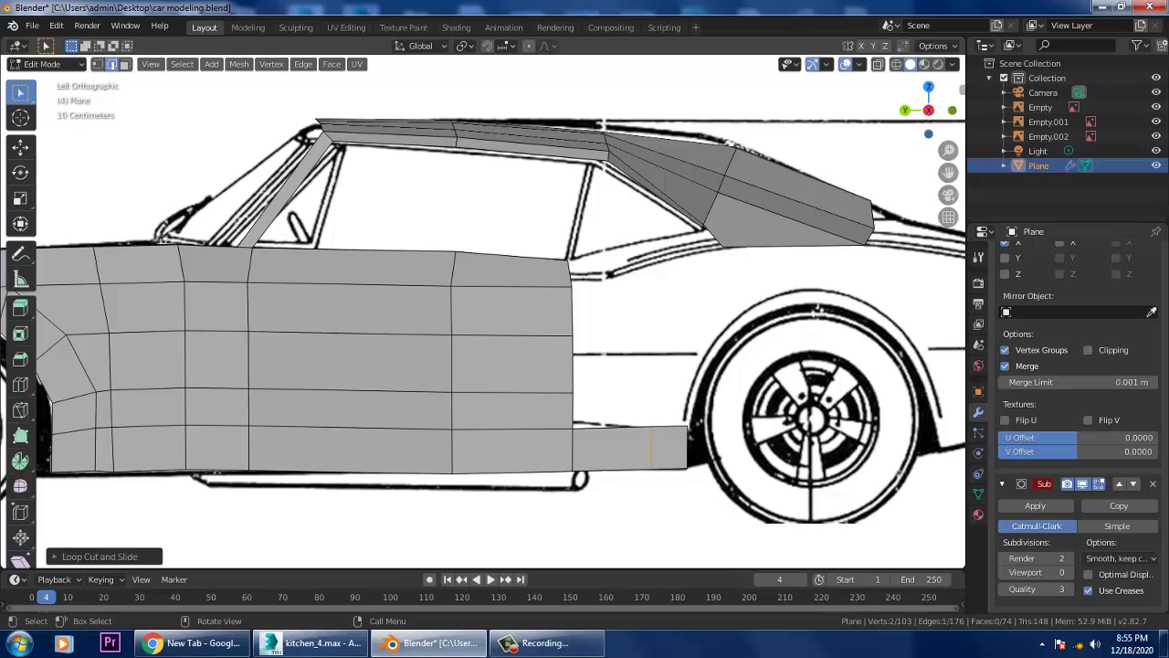
{"action": "key", "text": "alt+a"}
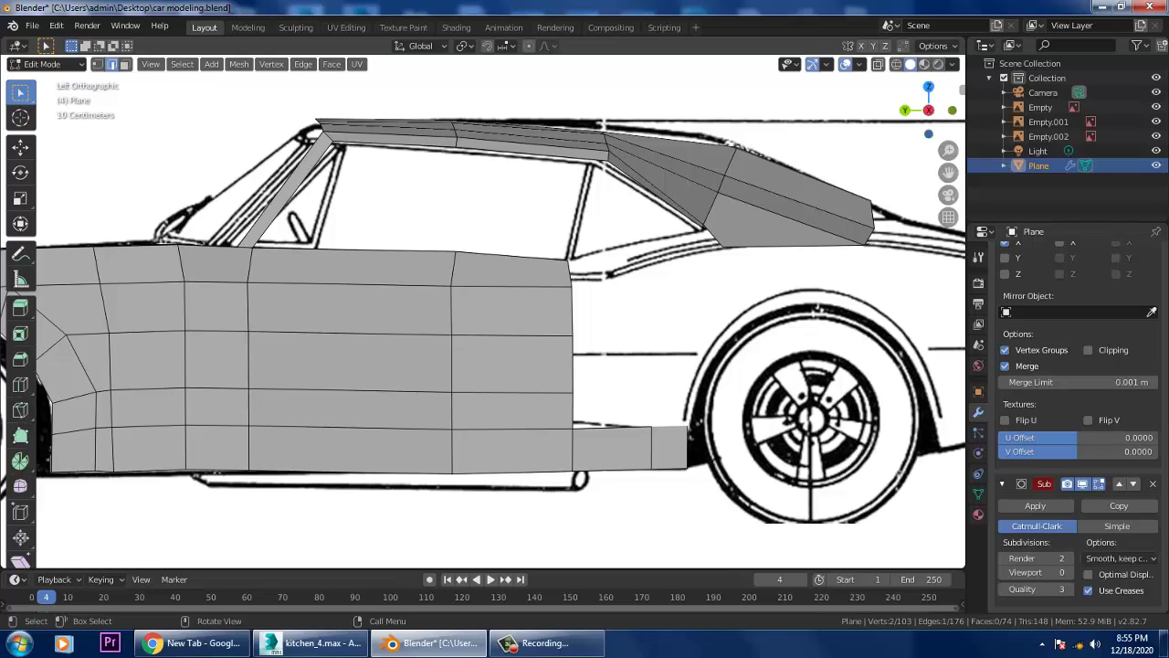
Extrude the top edge of the rearmost sill face upward along the rear wheel arch, then rotate and nudge it to follow the arch.
{"action": "key", "text": "e"}
{"action": "left_click", "coordinate": [680, 374]}
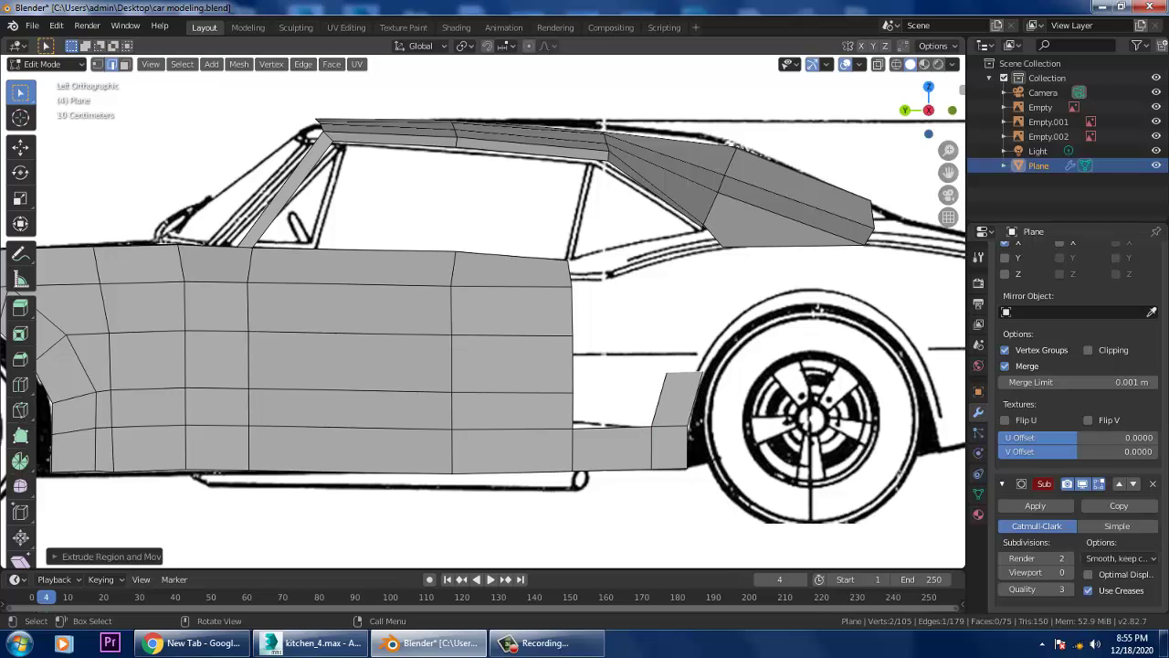
{"action": "left_click", "coordinate": [20, 172]}
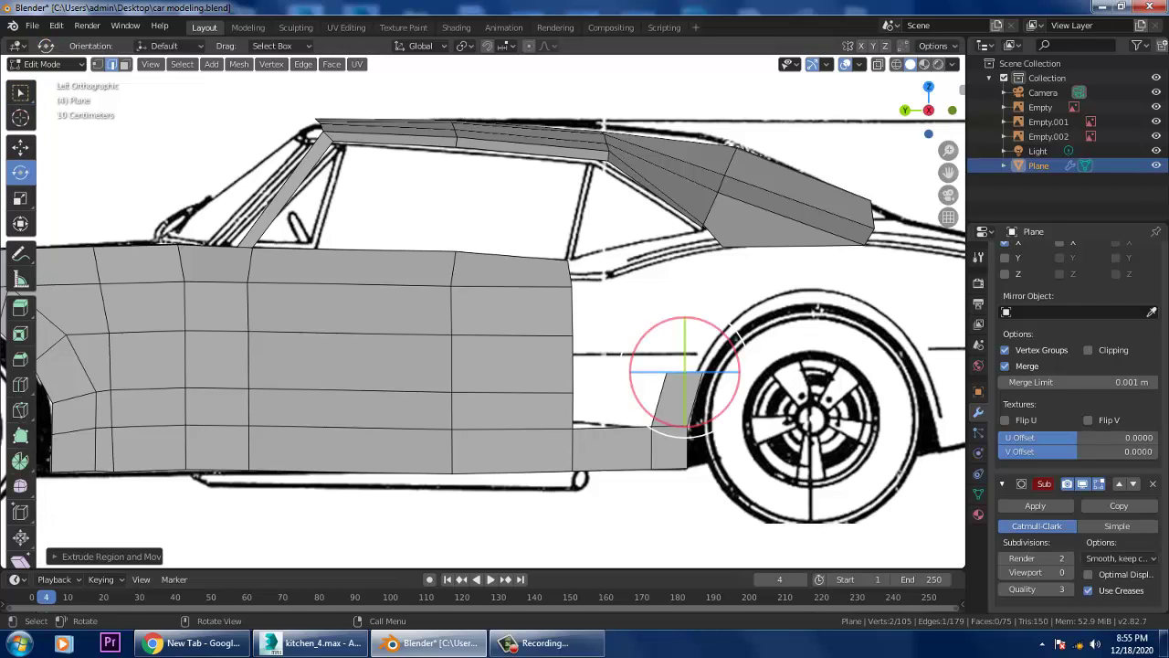
{"action": "left_click_drag", "start_coordinate": [735, 336], "coordinate": [761, 358]}
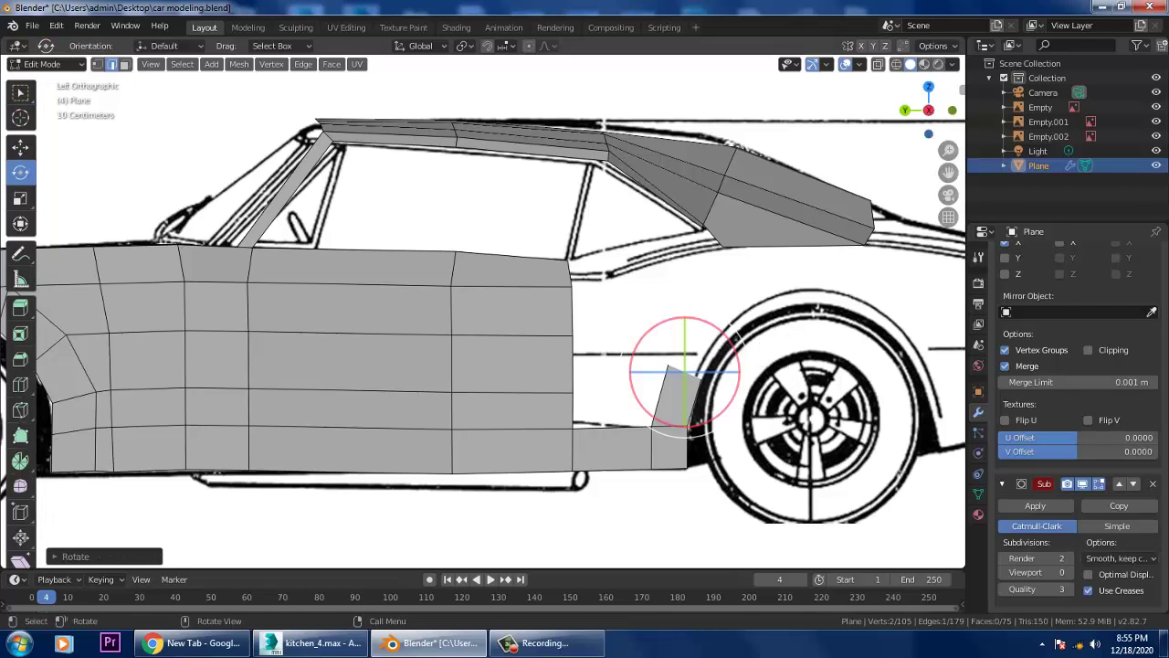
{"action": "left_click", "coordinate": [20, 146]}
{"action": "left_click_drag", "start_coordinate": [669, 370], "coordinate": [667, 368]}
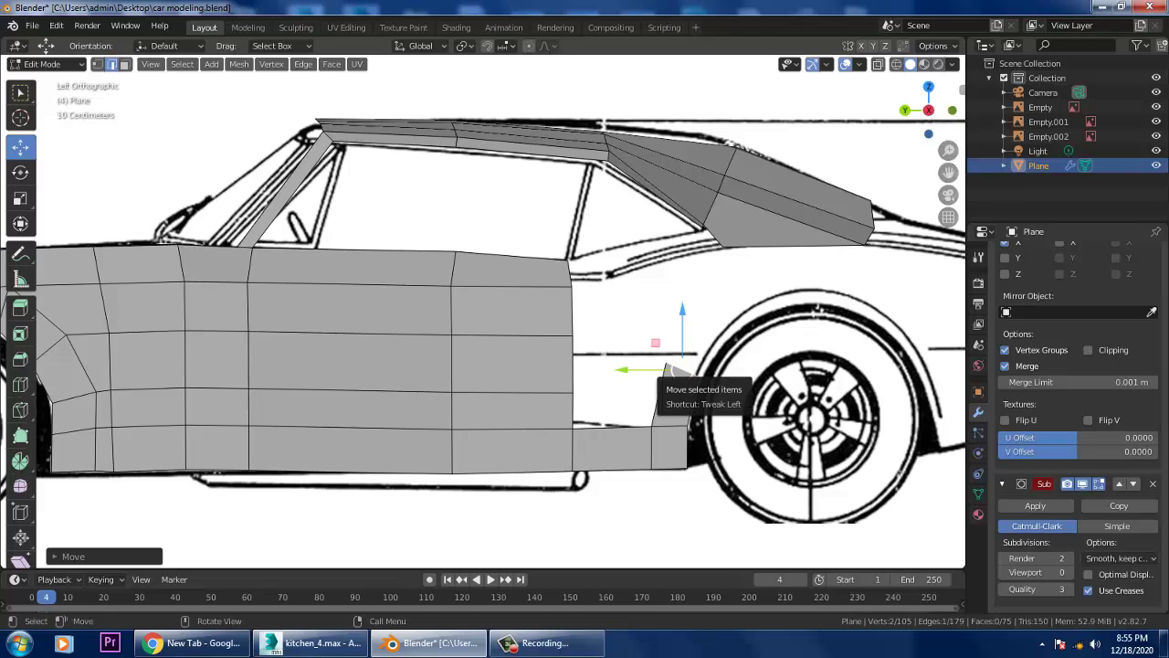
Extrude a second arch segment up and rearward around the wheel opening and rotate its end edge to follow the curve.
{"action": "key", "text": "e"}
{"action": "left_click", "coordinate": [721, 317]}
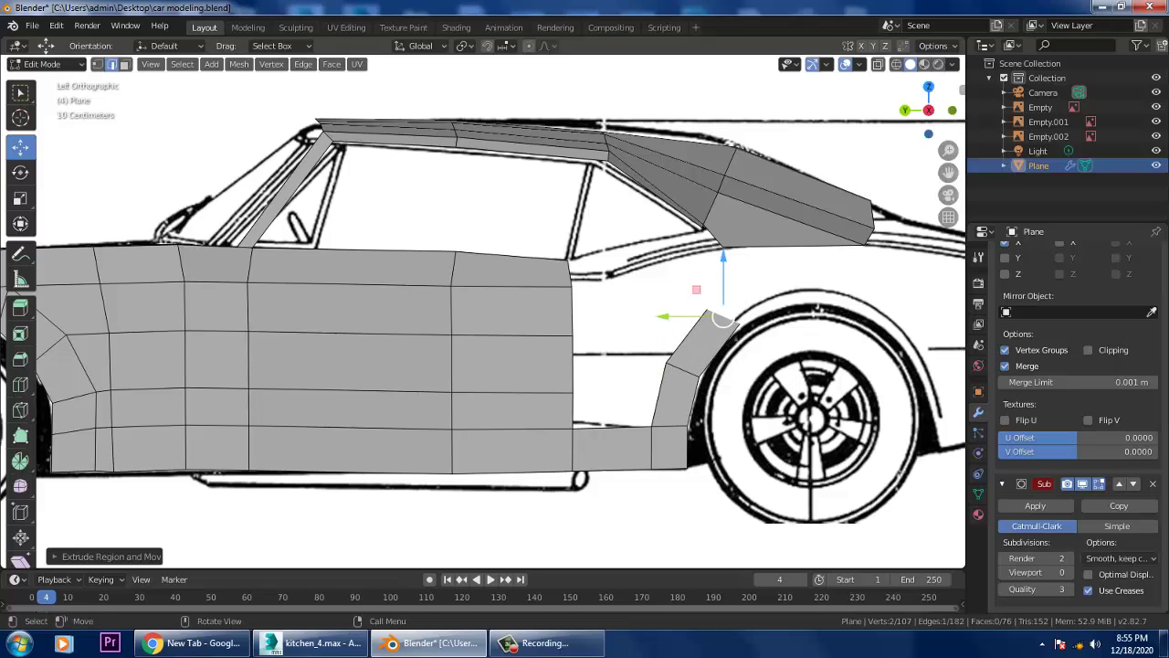
{"action": "key", "text": "shift+space"}
{"action": "key", "text": "r"}
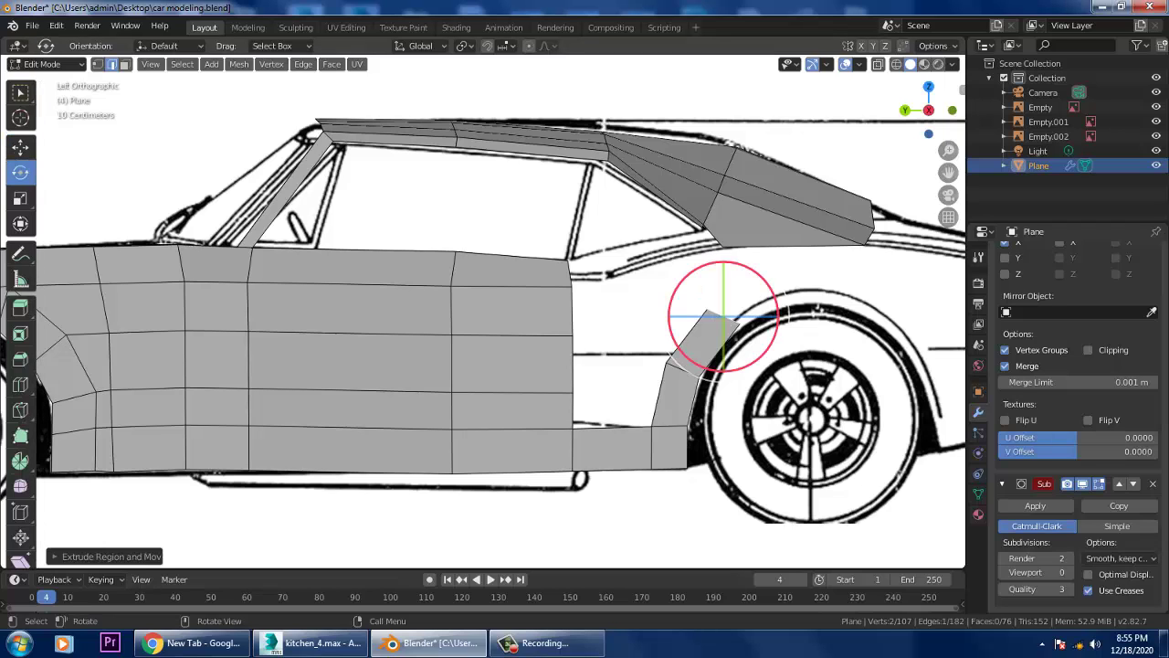
{"action": "left_click_drag", "start_coordinate": [671, 364], "coordinate": [678, 355]}
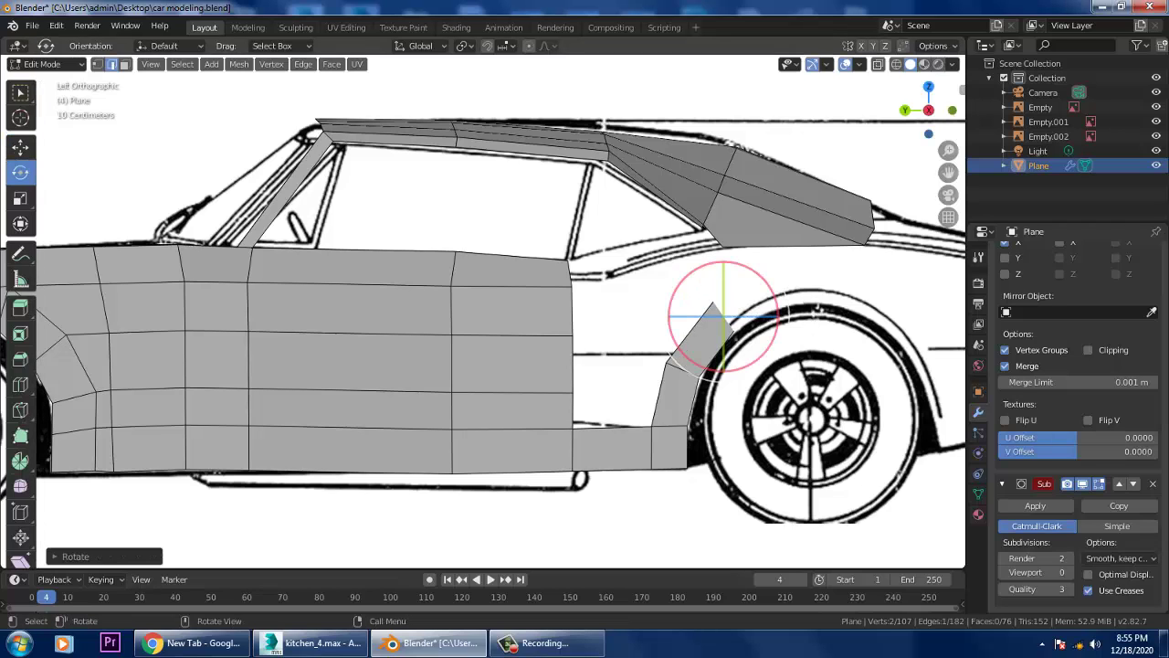
In the back view, lower the centre vertex and its neighbour on the rear roof section's bottom edge to the hood line.
{"action": "key", "text": "KP_3"}
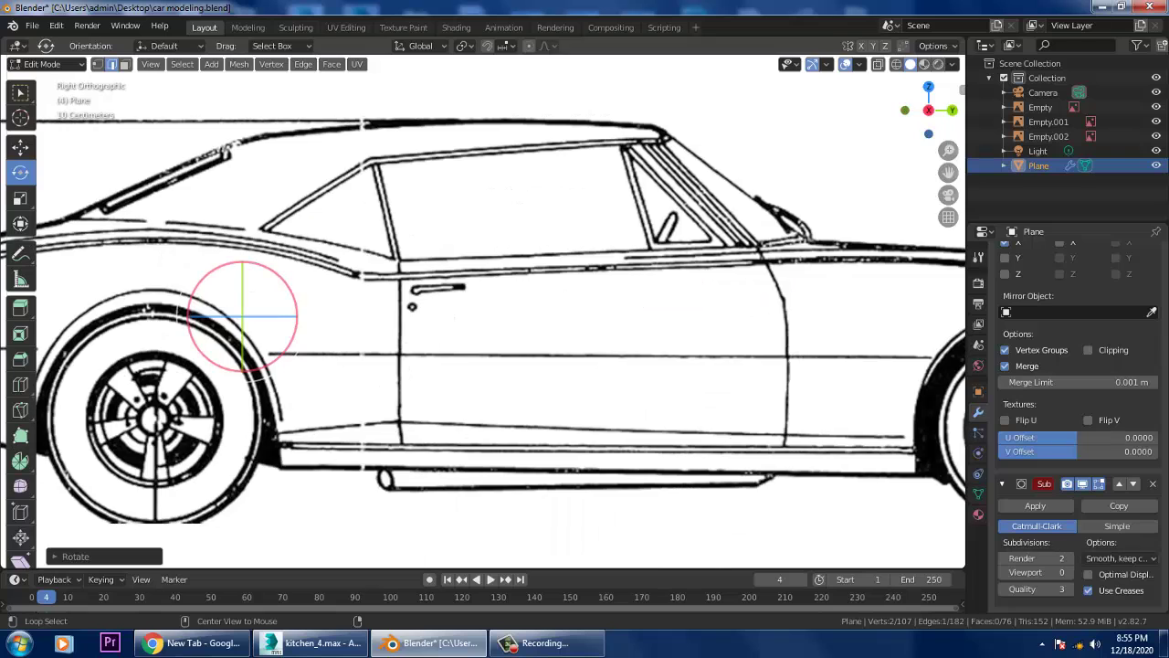
{"action": "key", "text": "KP_7"}
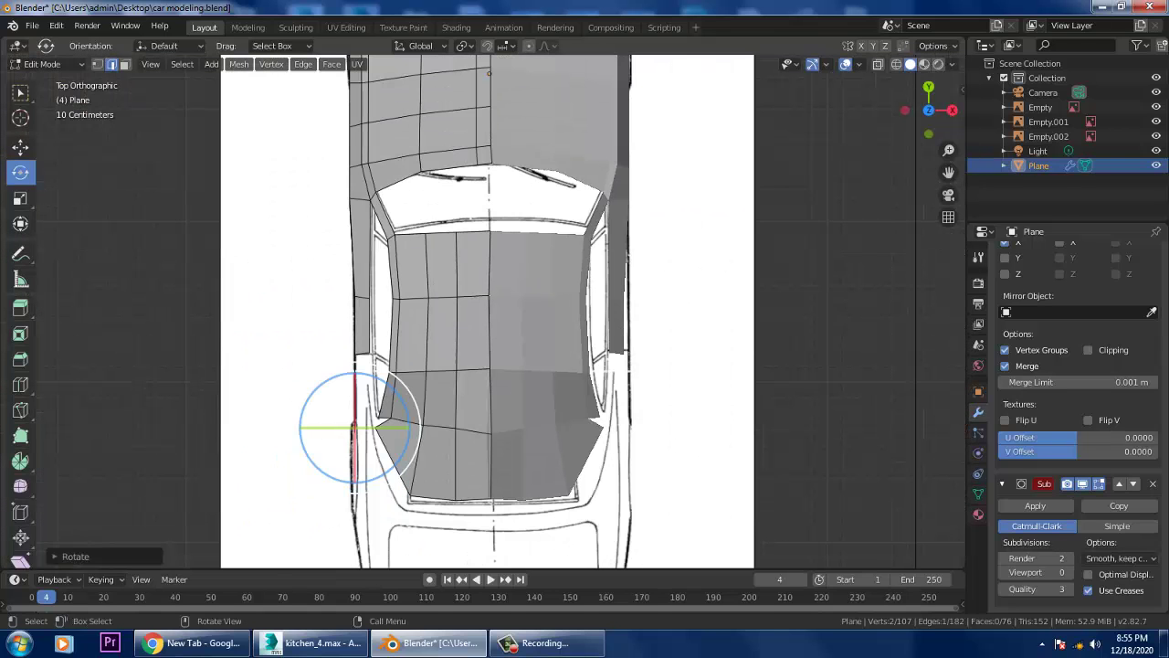
{"action": "middle_click_drag", "start_coordinate": [493, 310], "coordinate": [776, 292]}
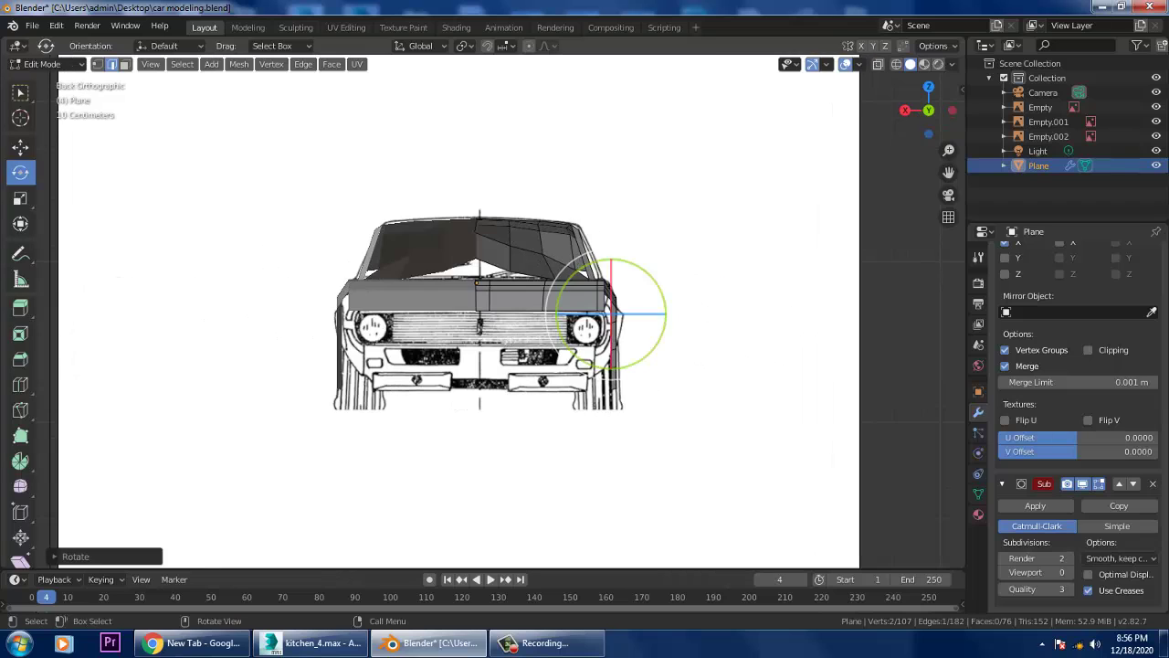
{"action": "scroll", "coordinate": [776, 292], "scroll_direction": "up", "scroll_amount": 2}
{"action": "scroll", "coordinate": [703, 315], "scroll_direction": "up", "scroll_amount": 2}
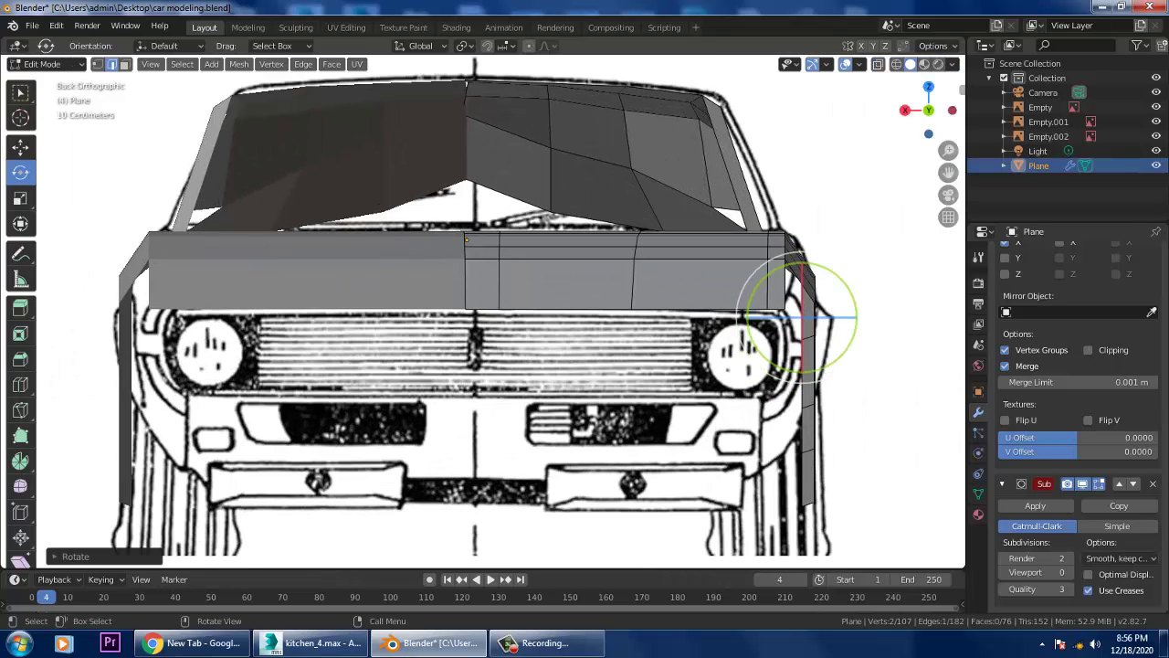
{"action": "key", "text": "1"}
{"action": "left_click", "coordinate": [464, 178]}
{"action": "key", "text": "shift+space"}
{"action": "key", "text": "g"}
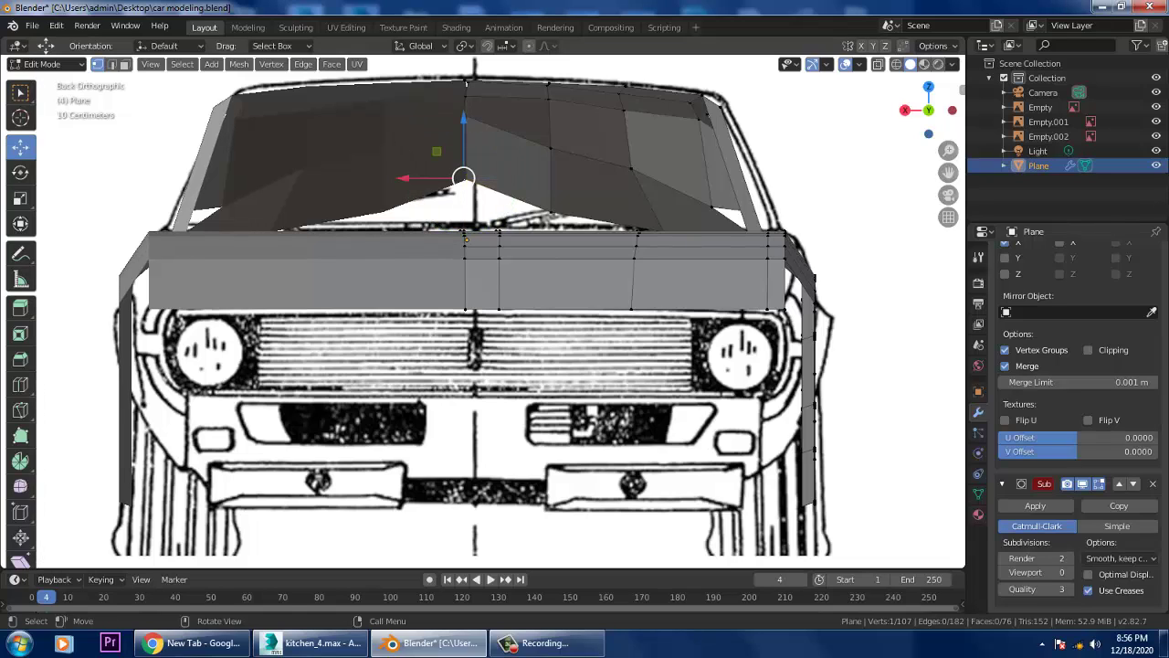
{"action": "left_click_drag", "start_coordinate": [464, 179], "coordinate": [464, 230]}
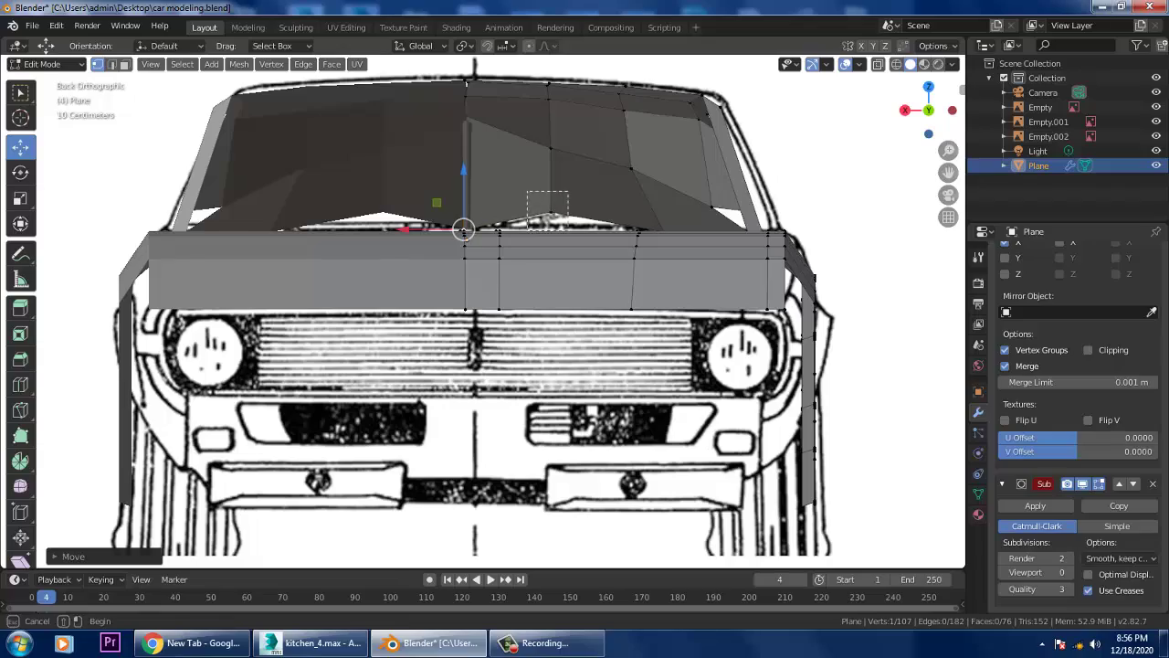
{"action": "key", "text": "g"}
{"action": "left_click", "coordinate": [466, 240]}
Select the centre-line vertex at the bend of the rear roof section and fine-tune its position from the back view.
{"action": "scroll", "coordinate": [514, 269], "scroll_direction": "down", "scroll_amount": 3}
{"action": "middle_click_drag", "start_coordinate": [514, 268], "coordinate": [293, 329]}
{"action": "scroll", "coordinate": [484, 311], "scroll_direction": "up", "scroll_amount": 3}
{"action": "right_click", "coordinate": [700, 286], "text": "shift"}
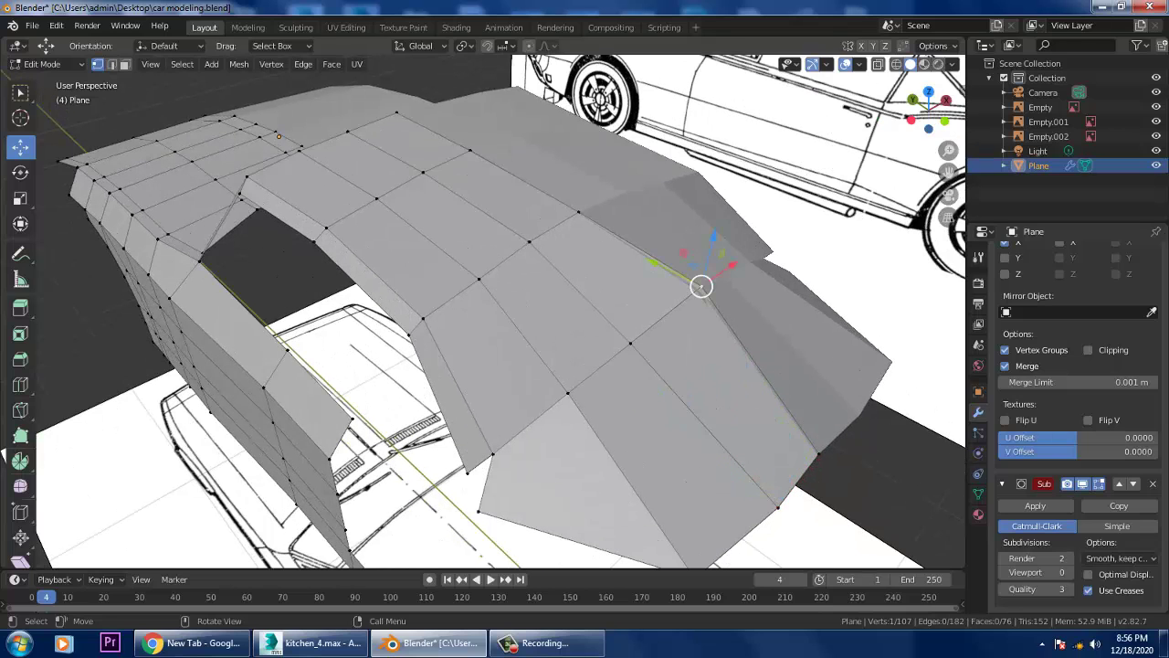
{"action": "key", "text": "ctrl+KP_3"}
{"action": "key", "text": "KP_1"}
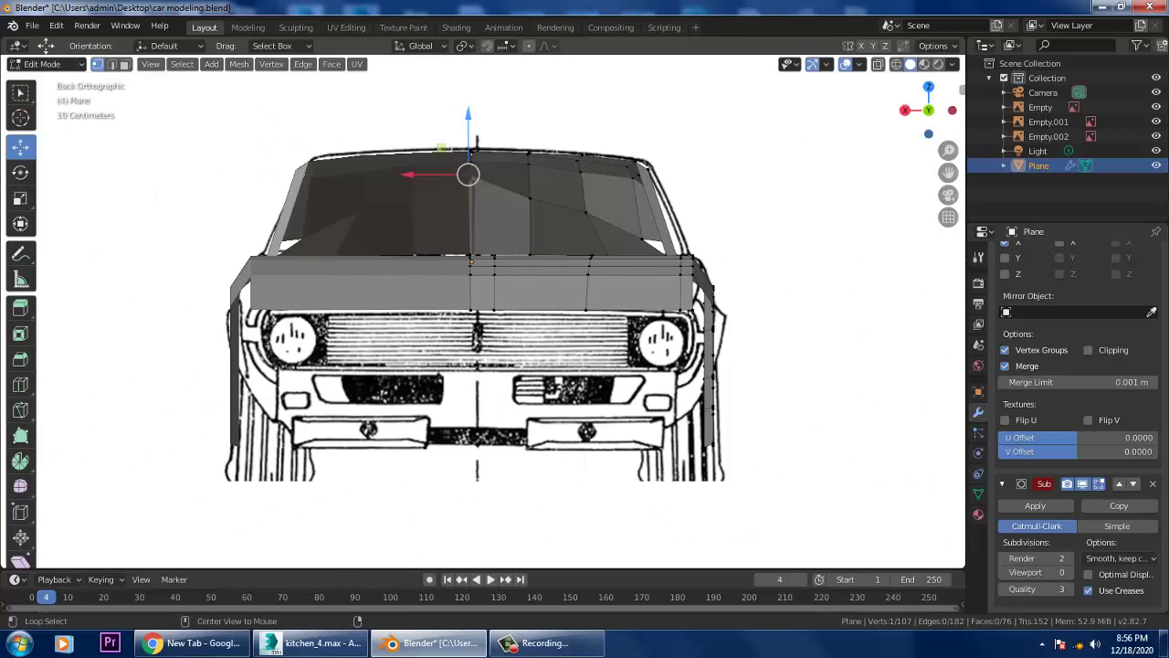
{"action": "key", "text": "ctrl+KP_3"}
{"action": "scroll", "coordinate": [484, 311], "scroll_direction": "up", "scroll_amount": 2}
{"action": "key", "text": "g"}
{"action": "key", "text": "Return"}
{"action": "scroll", "coordinate": [484, 310], "scroll_direction": "up", "scroll_amount": 1}
{"action": "key", "text": "b"}
{"action": "mouse_move", "coordinate": [630, 130]}
{"action": "left_mouse_down"}
{"action": "mouse_move", "coordinate": [623, 115]}
{"action": "mouse_move", "coordinate": [620, 128]}
{"action": "left_mouse_up"}
{"action": "middle_click_drag", "start_coordinate": [621, 128], "coordinate": [219, 151], "text": "shift"}
{"action": "scroll", "coordinate": [135, 85], "scroll_direction": "up", "scroll_amount": 2}
{"action": "scroll", "coordinate": [135, 85], "scroll_direction": "down", "scroll_amount": 4}
Add a loop cut across the rearmost row of faces of the rear roof section and save the file.
{"action": "key", "text": "ctrl+r"}
{"action": "left_click", "coordinate": [411, 274]}
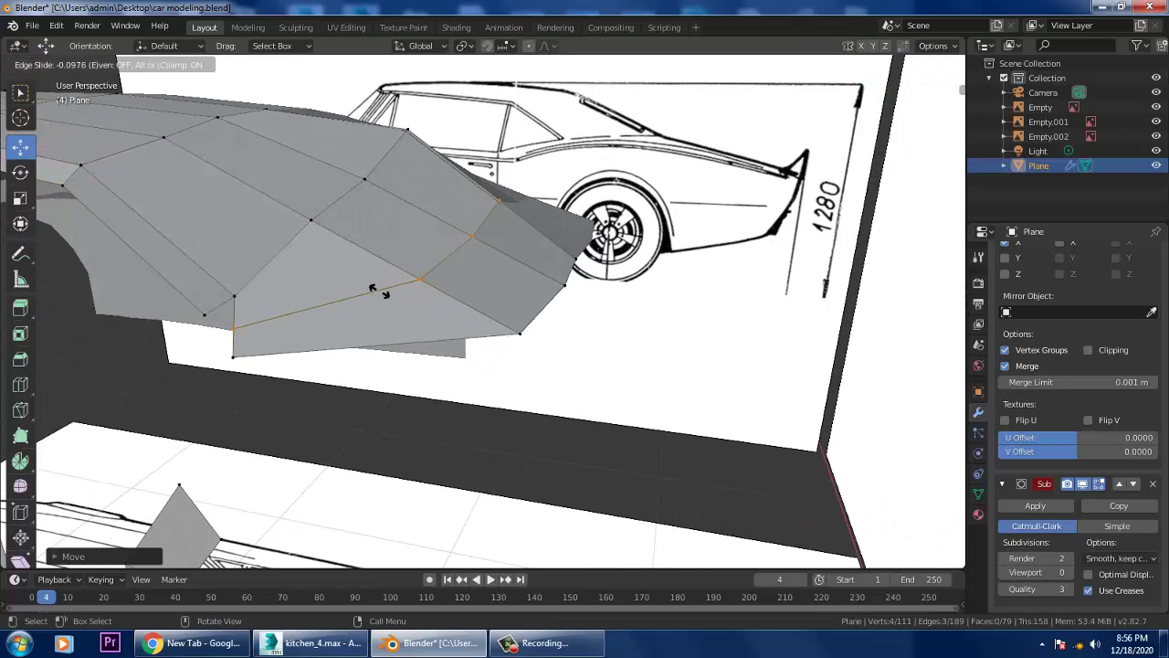
{"action": "left_click", "coordinate": [378, 300]}
{"action": "middle_click_drag", "start_coordinate": [378, 300], "coordinate": [657, 265]}
{"action": "key", "text": "ctrl+s"}
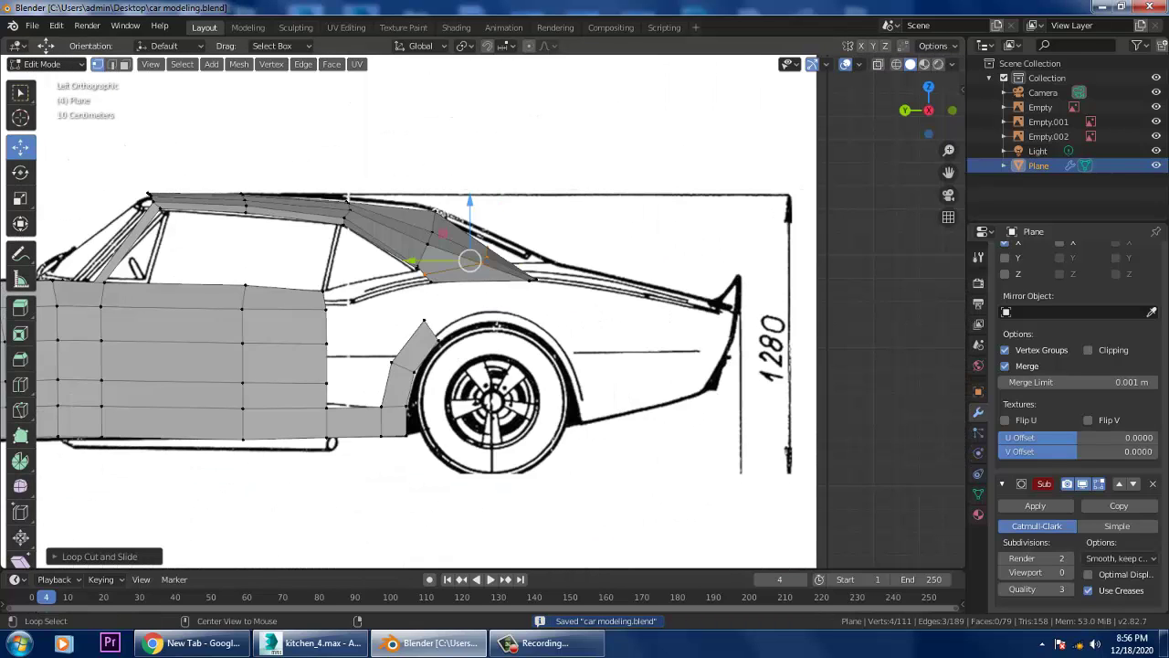
Extrude the wheel arch strip's end edge to the top of the rear wheel and rotate it to nearly vertical.
{"action": "scroll", "coordinate": [483, 313], "scroll_direction": "up", "scroll_amount": 3}
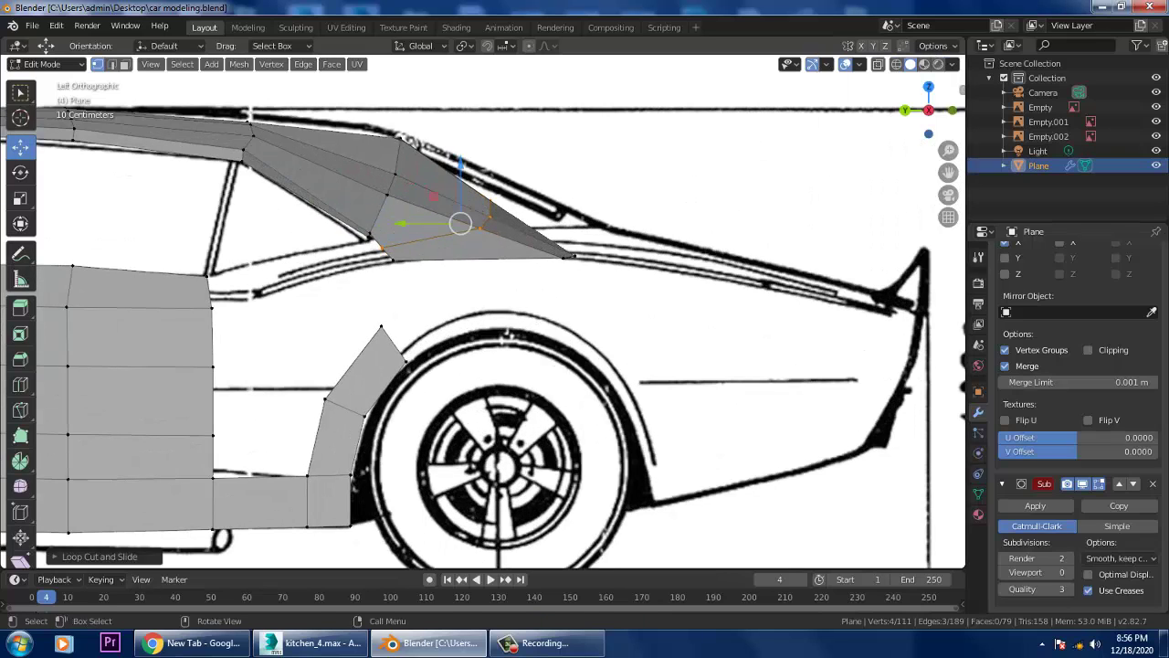
{"action": "key", "text": "2"}
{"action": "left_click", "coordinate": [392, 344]}
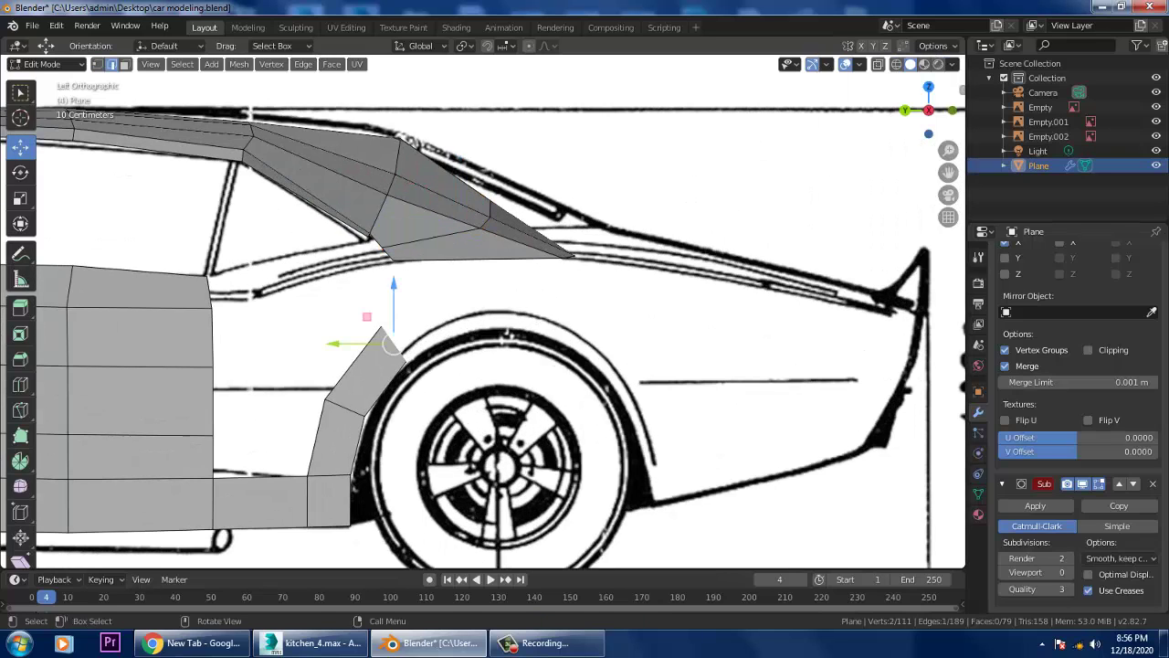
{"action": "key", "text": "e"}
{"action": "left_click", "coordinate": [474, 307]}
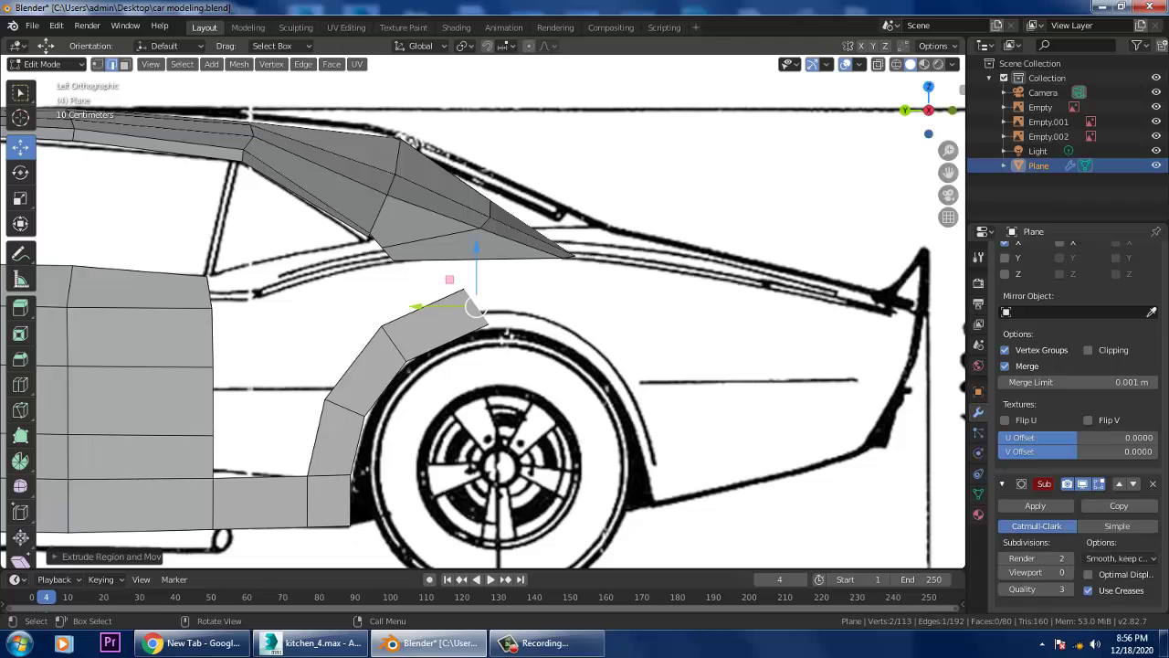
{"action": "left_click", "coordinate": [20, 171]}
{"action": "left_click_drag", "start_coordinate": [526, 327], "coordinate": [548, 284]}
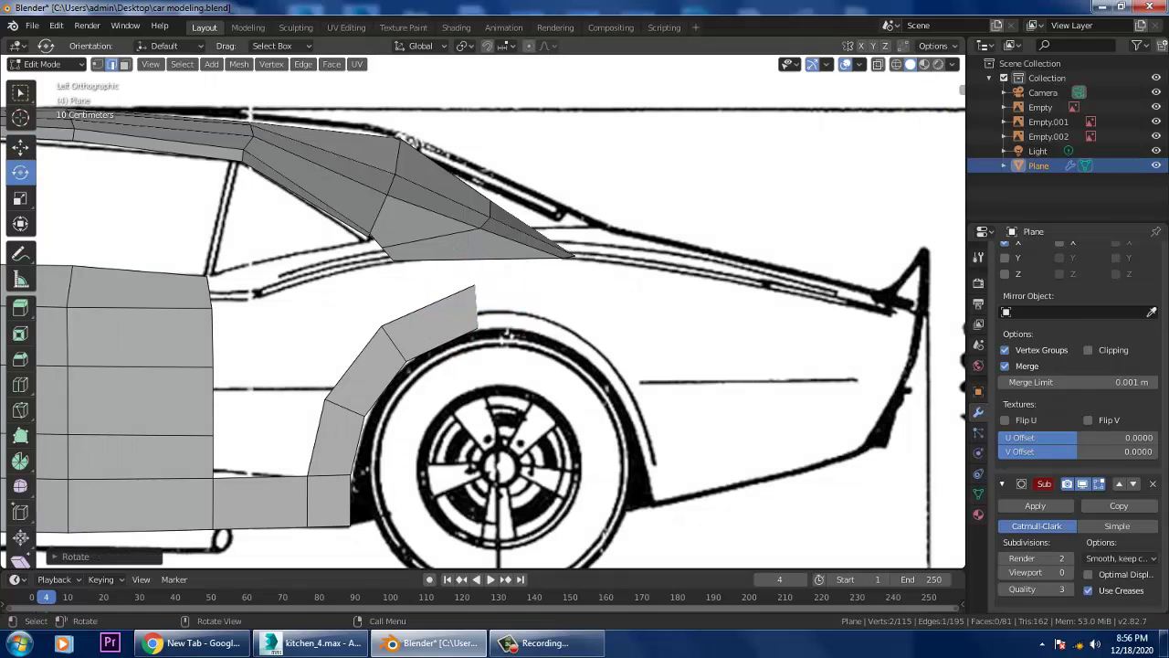
Extrude two more arch segments rearward and down behind the wheel top, rotating the last edge to follow the wheel opening.
{"action": "key", "text": "e"}
{"action": "key", "text": "Return"}
{"action": "key", "text": "e"}
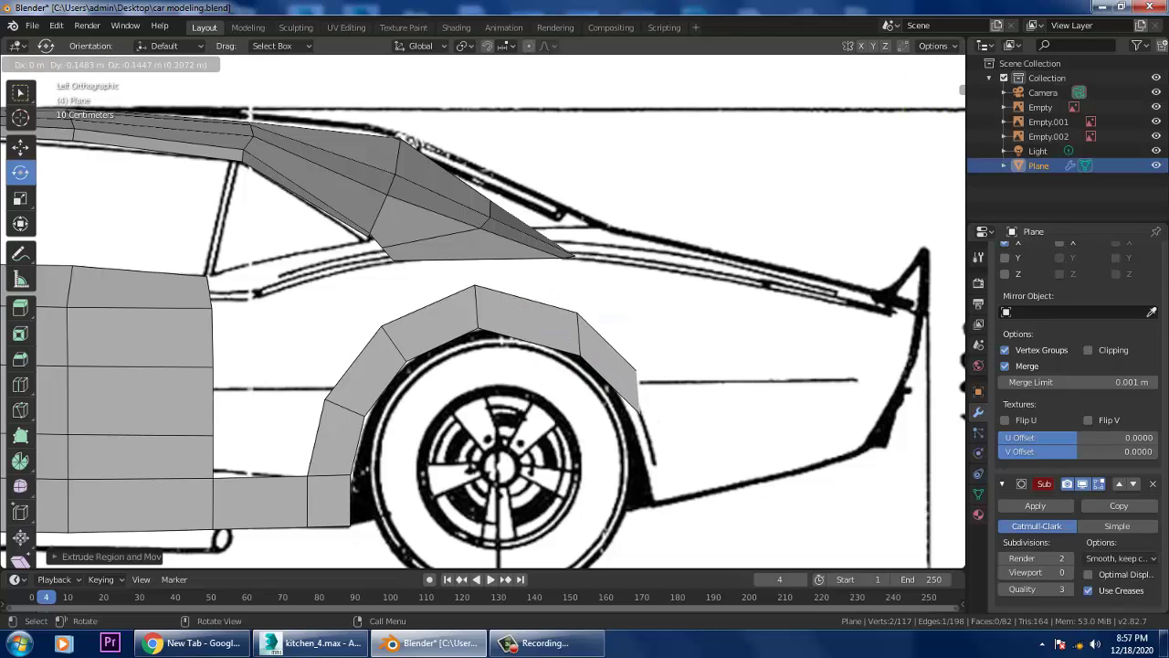
{"action": "key", "text": "Return"}
{"action": "key", "text": "r"}
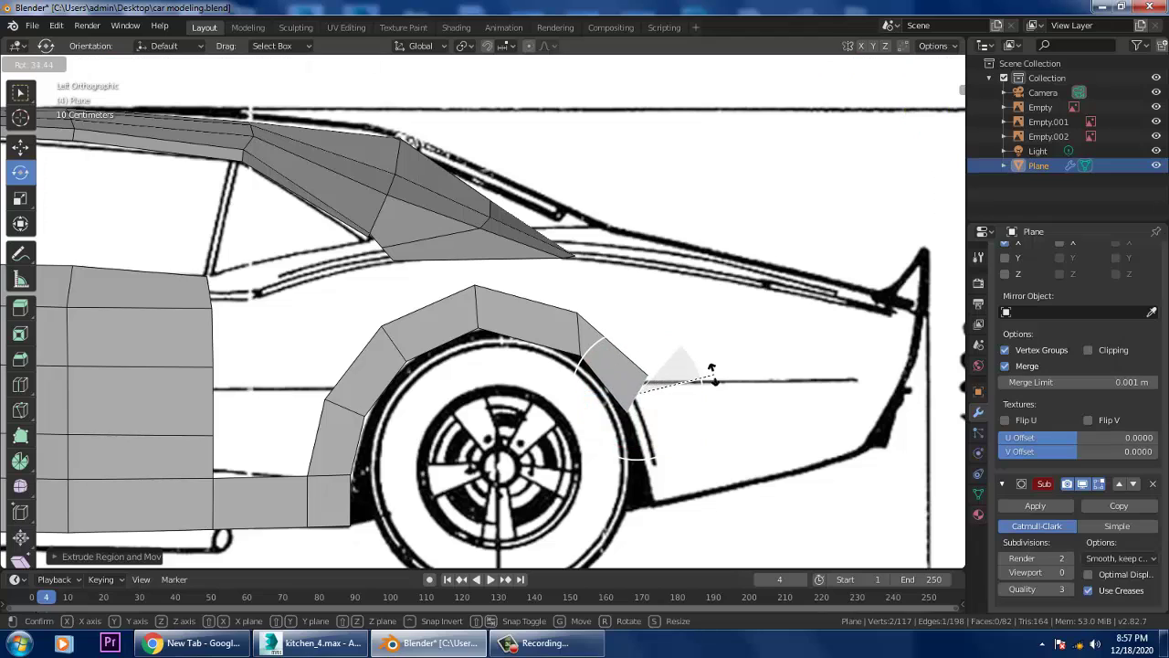
{"action": "left_click", "coordinate": [735, 411]}
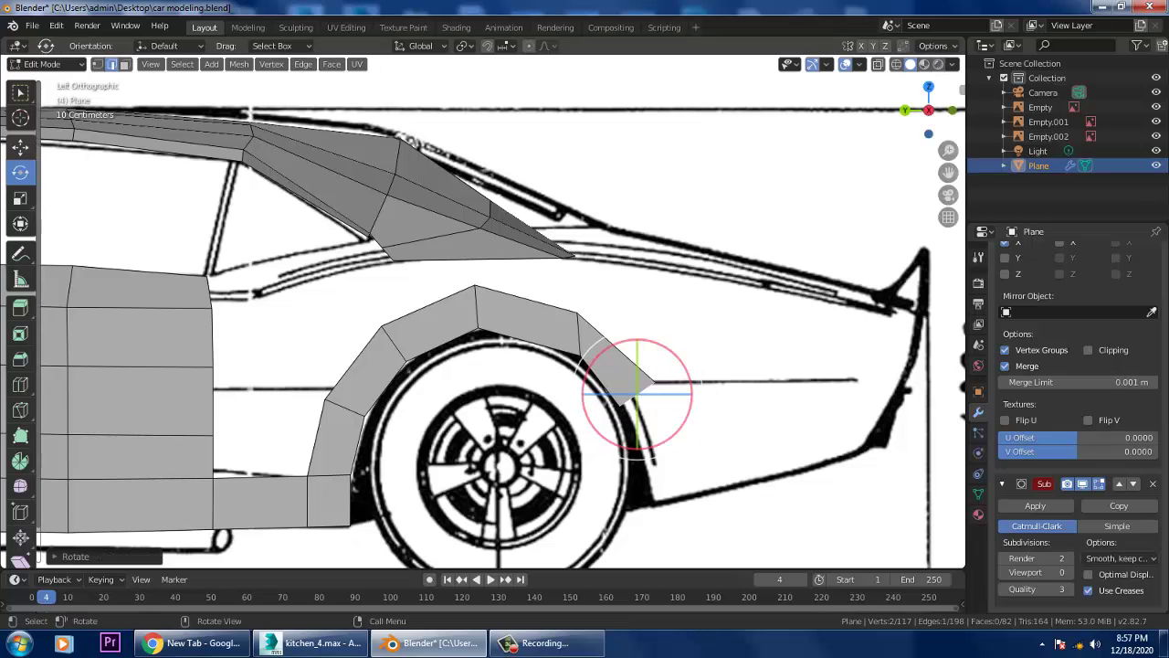
{"action": "left_click", "coordinate": [20, 146]}
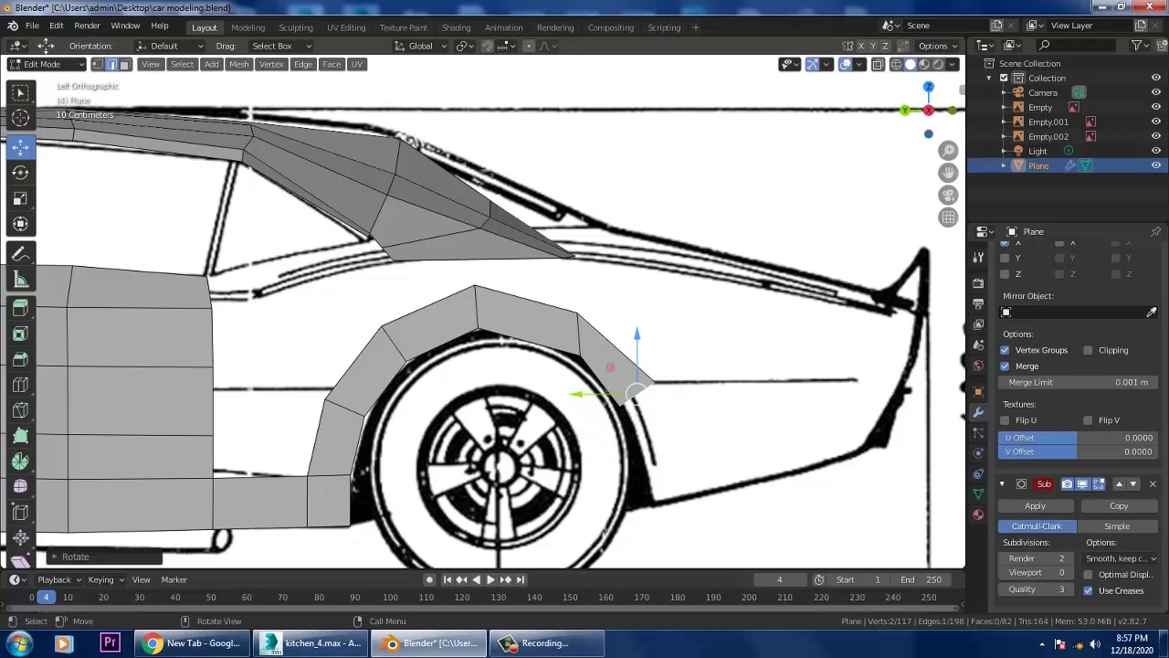
Move the arch strip's rear end edge down along the wheel opening and rotate the preceding cross edge to follow the curve.
{"action": "left_click_drag", "start_coordinate": [637, 392], "coordinate": [653, 415]}
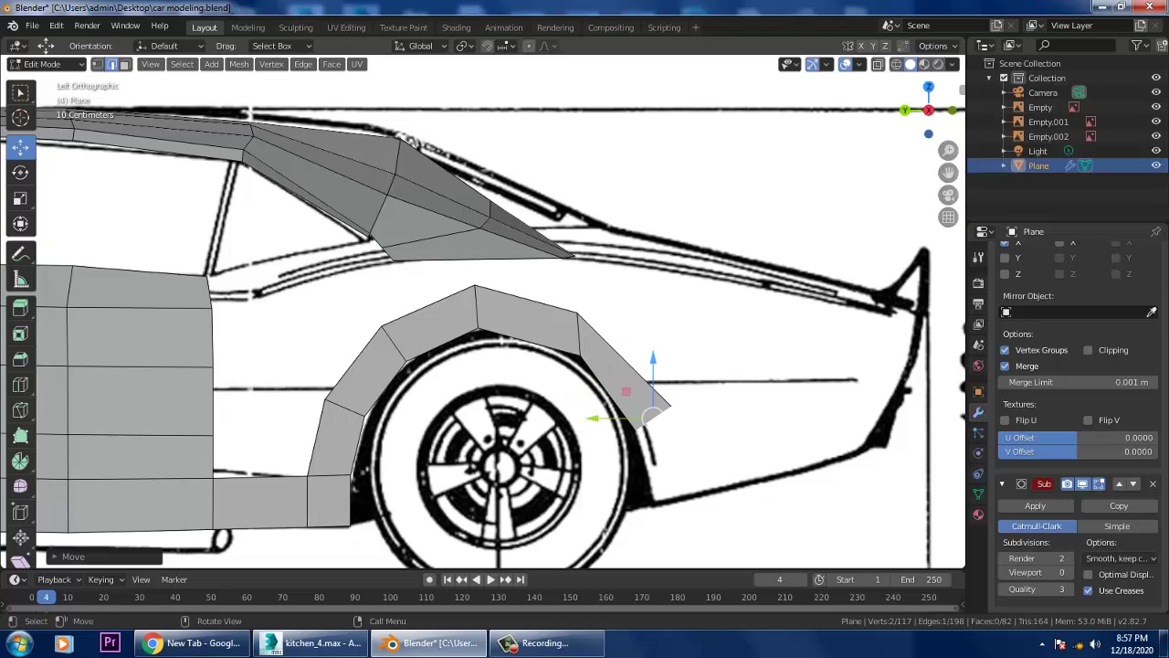
{"action": "left_click", "coordinate": [578, 333]}
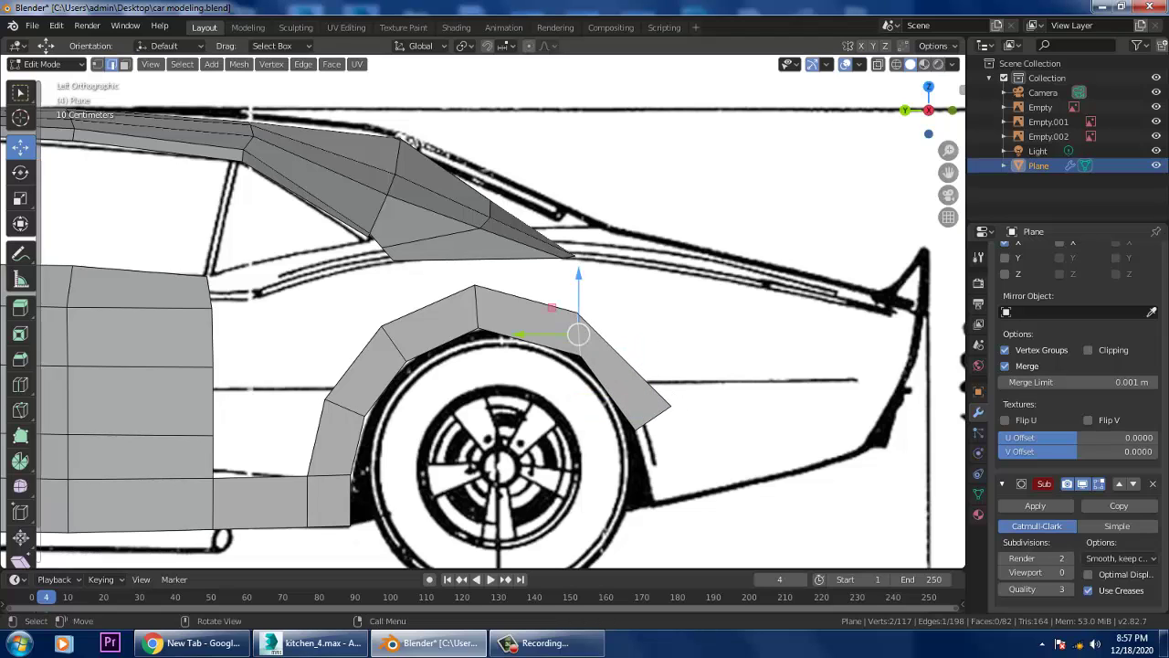
{"action": "left_click", "coordinate": [20, 171]}
{"action": "mouse_move", "coordinate": [632, 315]}
{"action": "left_mouse_down"}
{"action": "mouse_move", "coordinate": [639, 292]}
{"action": "mouse_move", "coordinate": [648, 308]}
{"action": "left_mouse_up"}
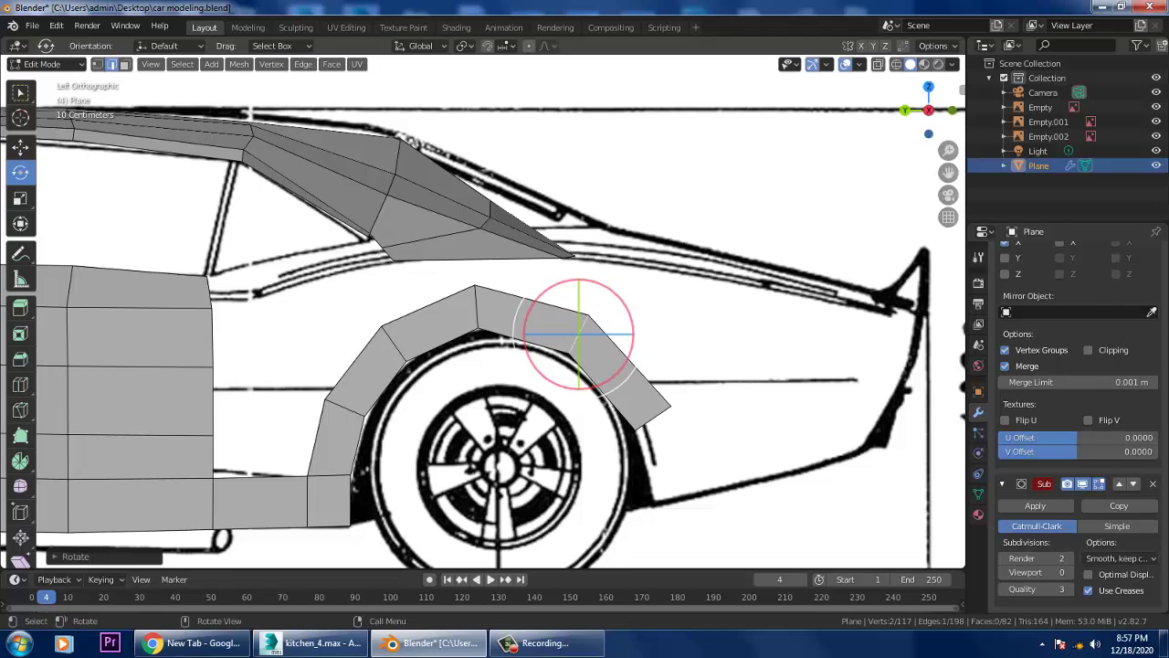
Extrude the arch's rear end edge down to the lower body line and move its outer corner vertex onto that line.
{"action": "left_click", "coordinate": [653, 418]}
{"action": "key", "text": "e"}
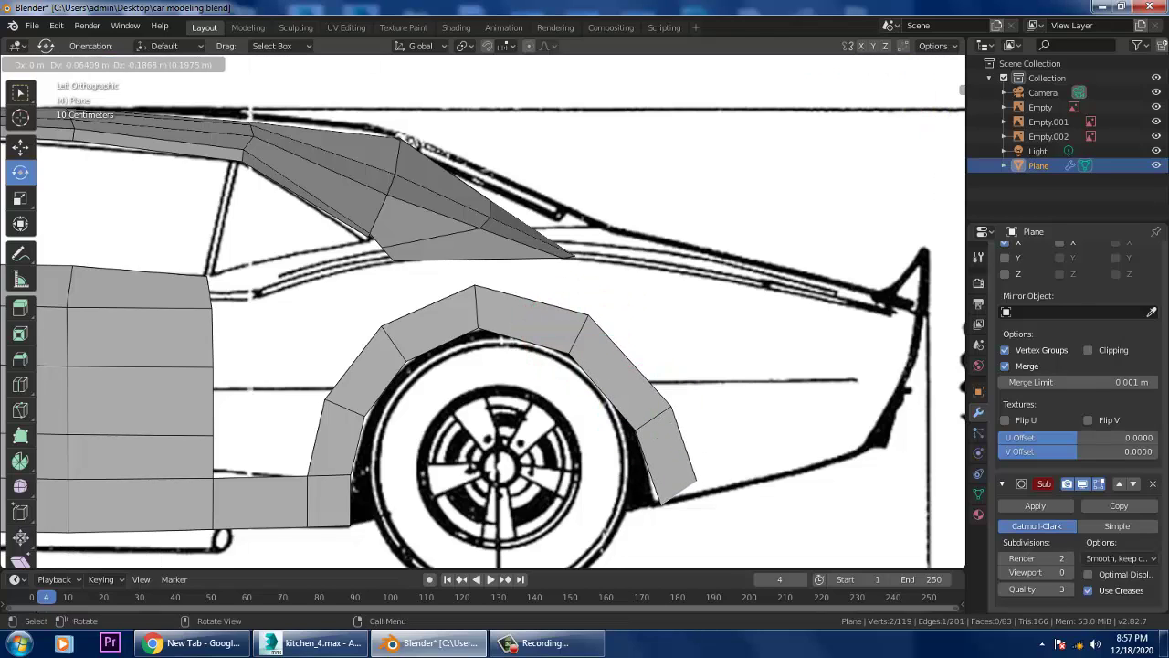
{"action": "left_click", "coordinate": [682, 461]}
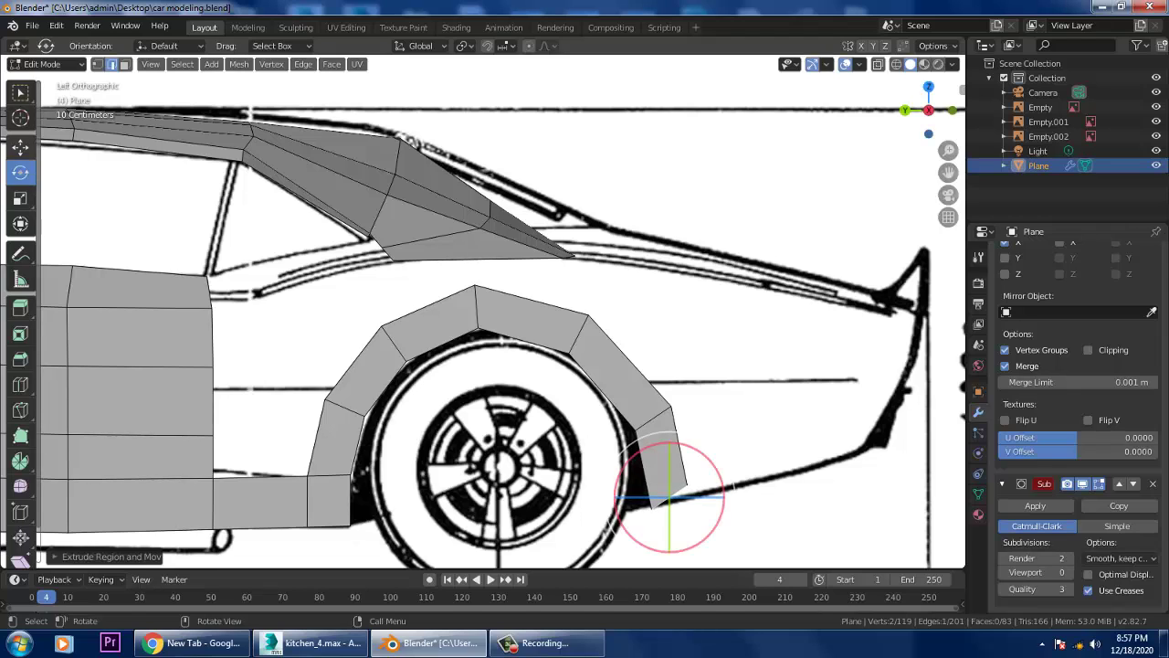
{"action": "key", "text": "1"}
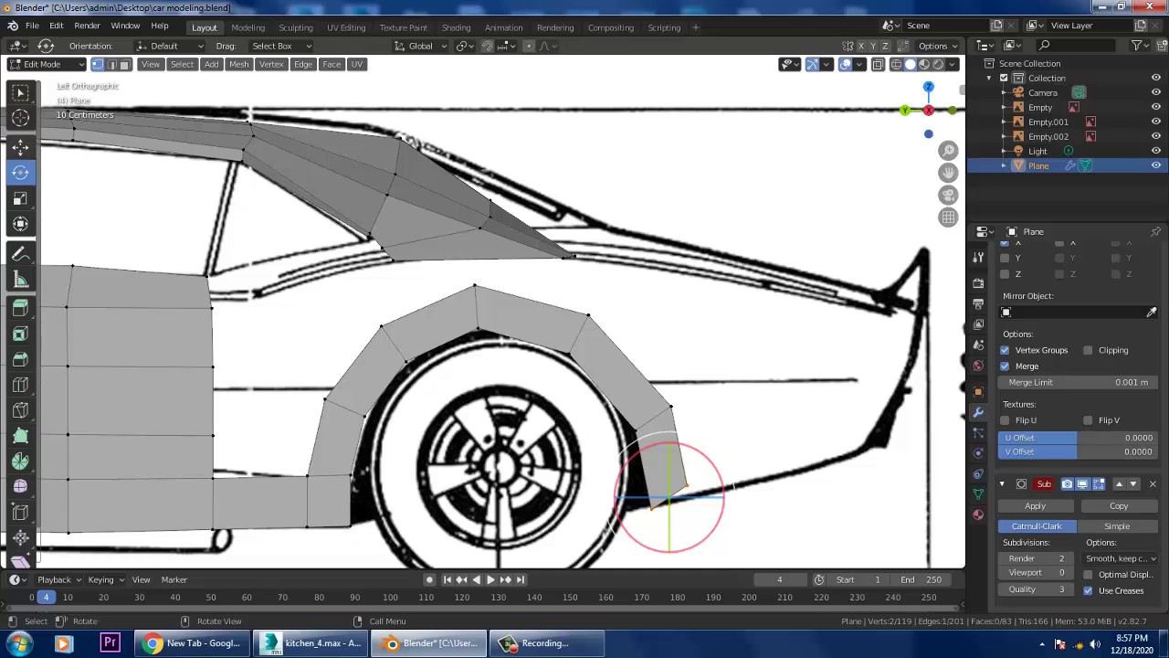
{"action": "left_click", "coordinate": [20, 147]}
{"action": "left_click_drag", "start_coordinate": [669, 494], "coordinate": [692, 494]}
{"action": "scroll", "coordinate": [692, 494], "scroll_direction": "down", "scroll_amount": 4}
{"action": "scroll", "coordinate": [692, 494], "scroll_direction": "up", "scroll_amount": 2}
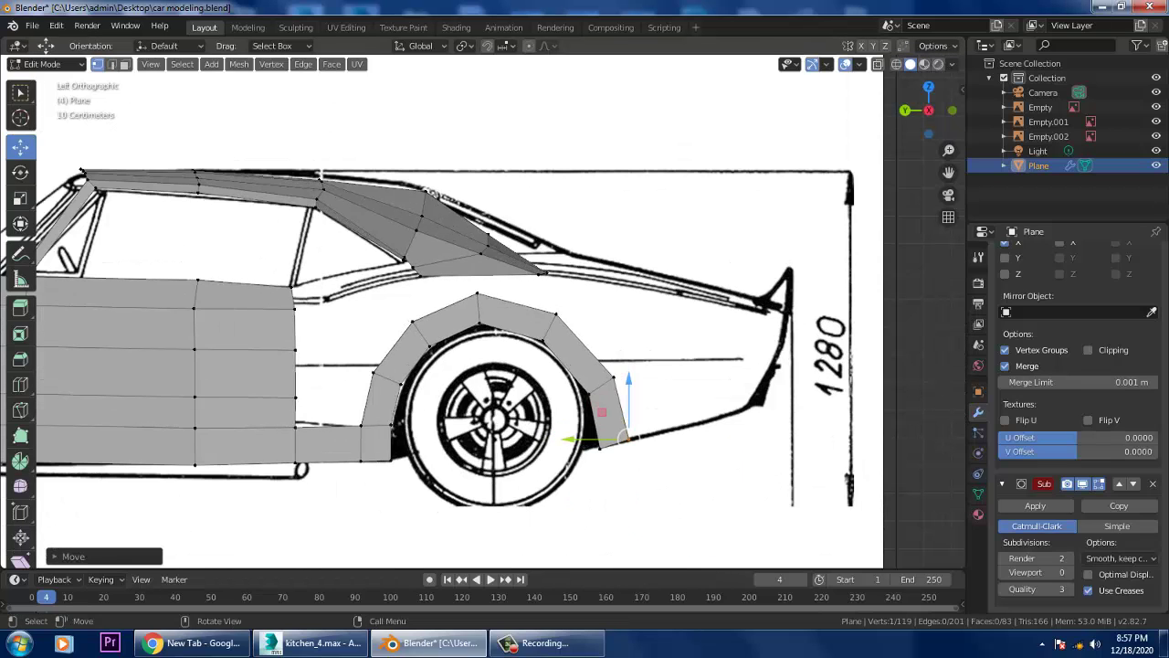
Add a loop cut across the lowest angled segment at the front of the rear wheel arch.
{"action": "key", "text": "2"}
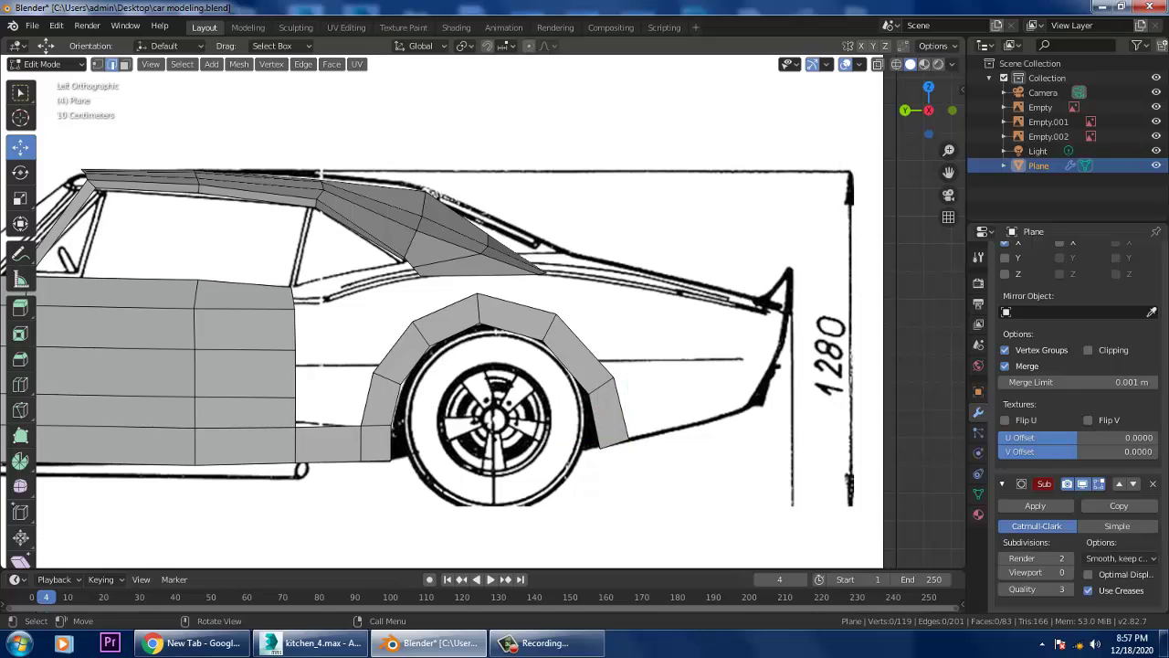
{"action": "key", "text": "ctrl+r"}
{"action": "left_click", "coordinate": [383, 401]}
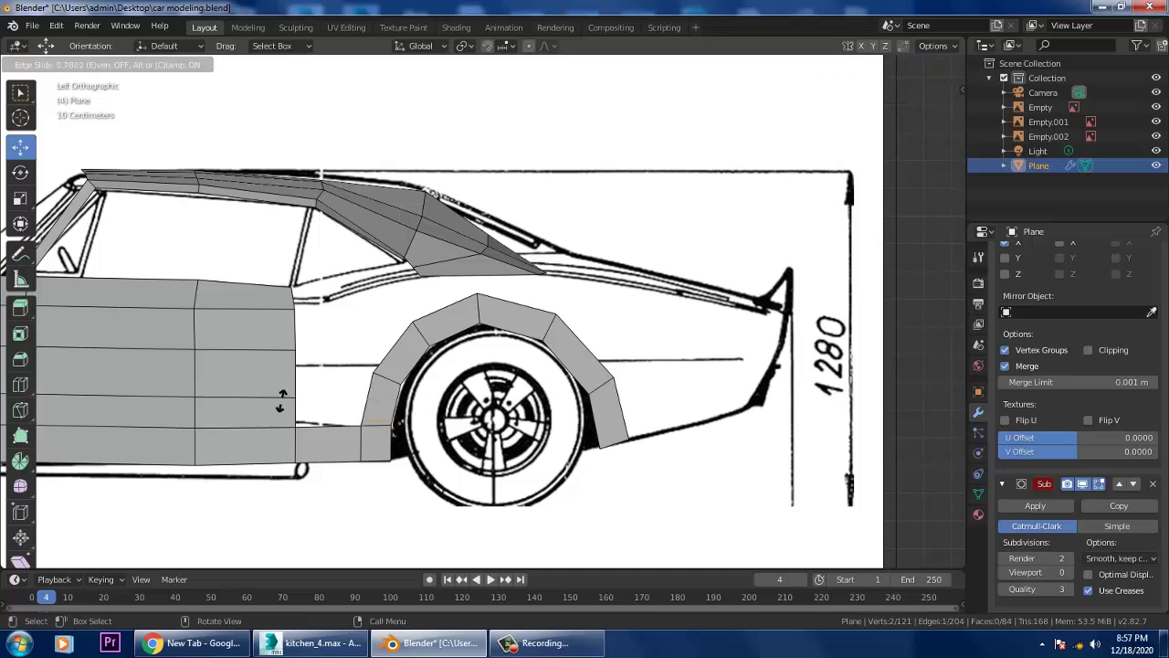
{"action": "left_click", "coordinate": [379, 411]}
{"action": "scroll", "coordinate": [482, 311], "scroll_direction": "up", "scroll_amount": 3}
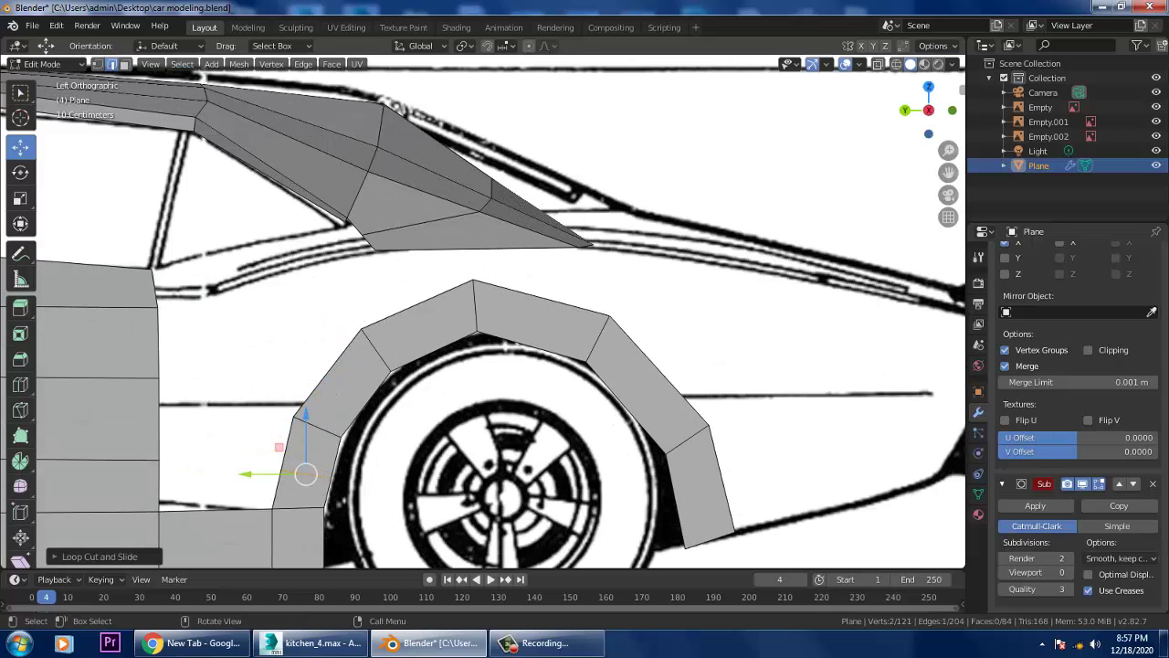
Extrude the two lower free rear edges of the side panel rearward to the front of the wheel arch.
{"action": "left_click_drag", "start_coordinate": [147, 365], "coordinate": [170, 467]}
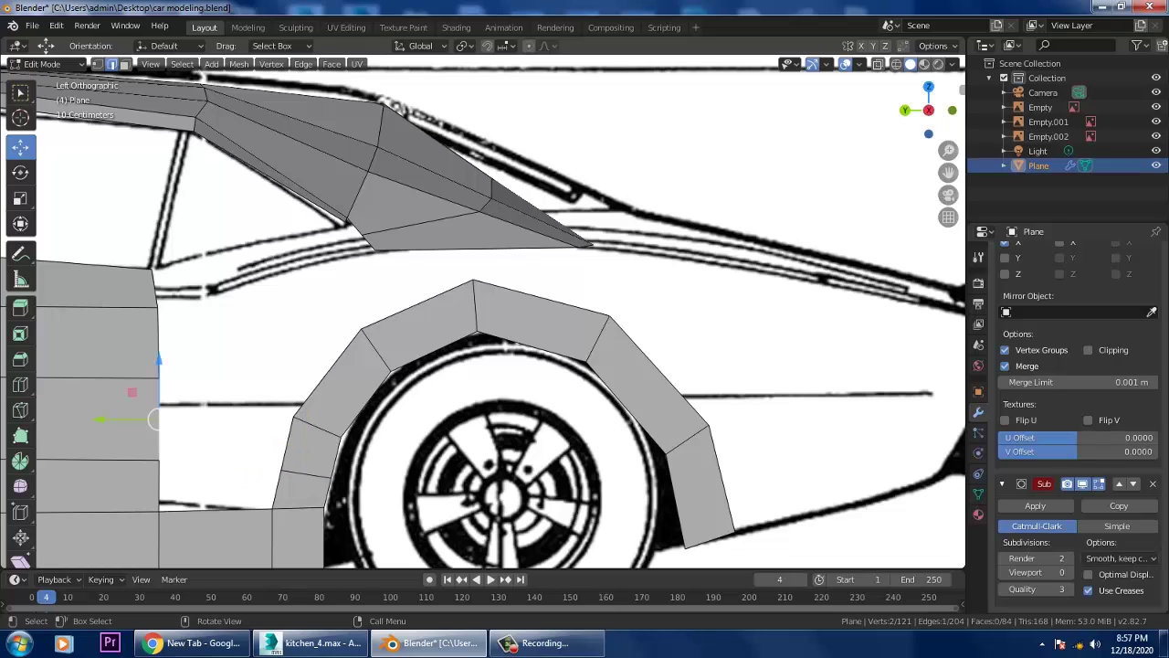
{"action": "left_click", "coordinate": [158, 510], "text": "shift"}
{"action": "key", "text": "e"}
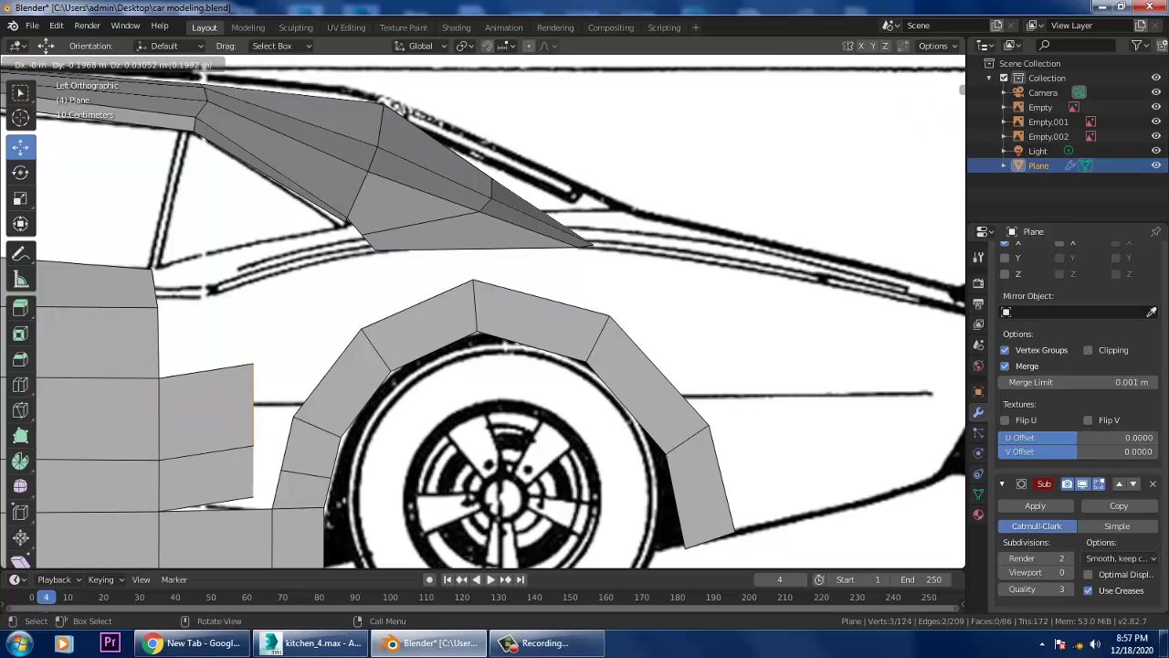
{"action": "key", "text": "Return"}
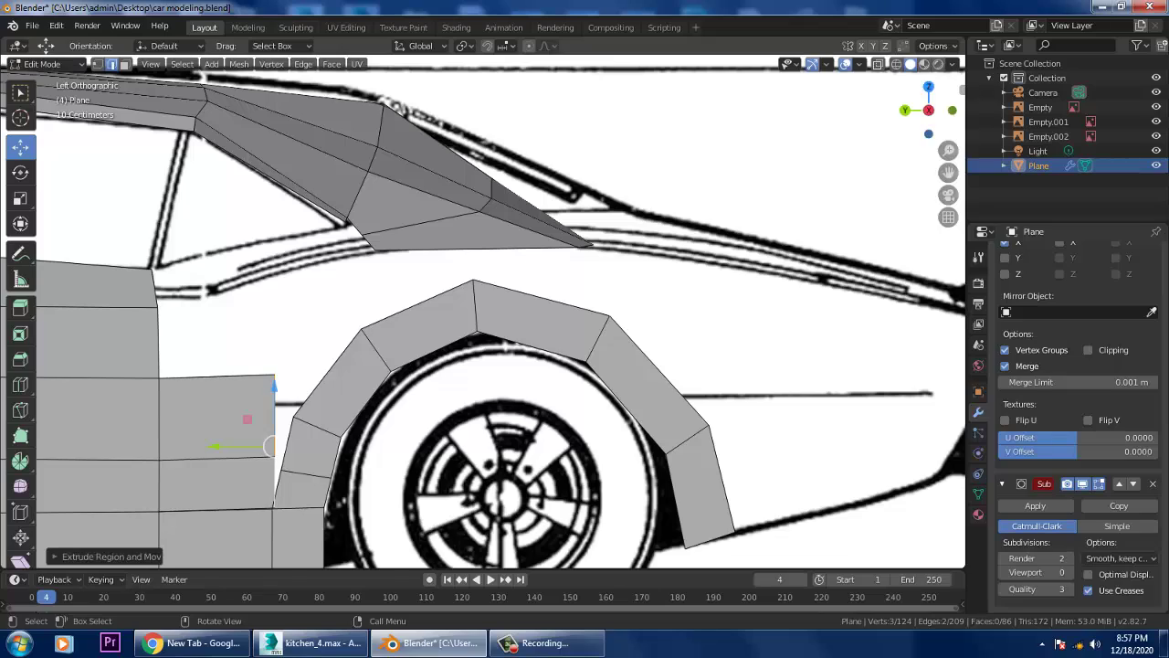
Select the upper outer edges of the rear wheel arch strip and shift them slightly in perspective view.
{"action": "middle_click_drag", "start_coordinate": [484, 310], "coordinate": [585, 265]}
{"action": "key", "text": "KP_7"}
{"action": "scroll", "coordinate": [495, 320], "scroll_direction": "up", "scroll_amount": 1}
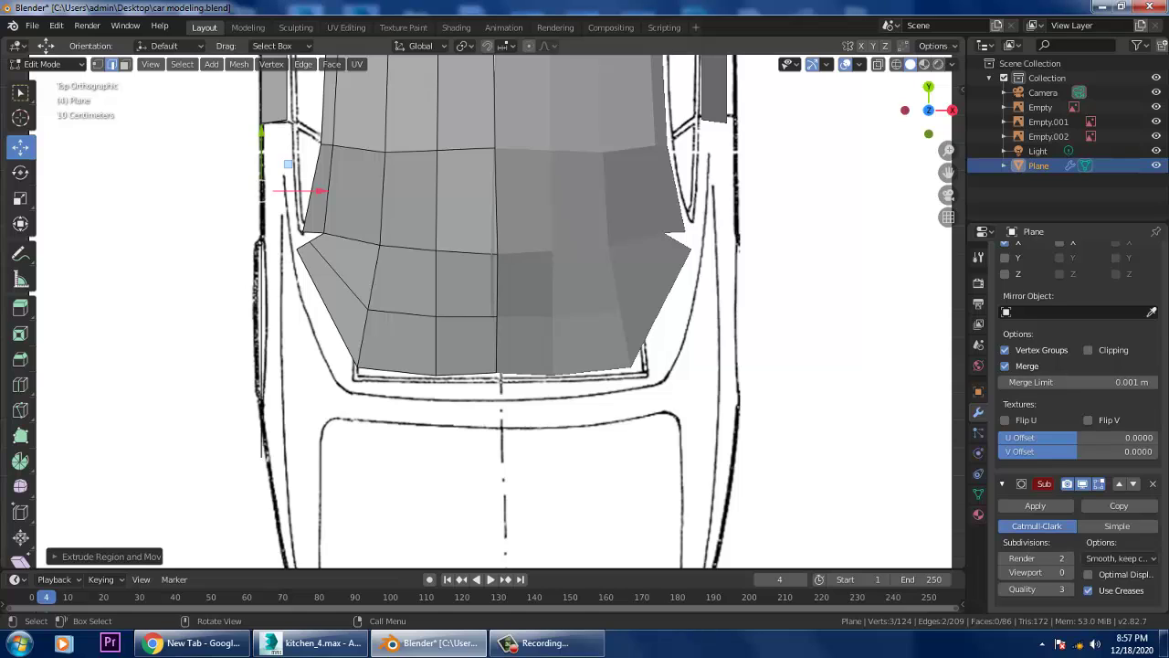
{"action": "middle_click_drag", "start_coordinate": [493, 319], "coordinate": [434, 251]}
{"action": "left_click_drag", "start_coordinate": [247, 469], "coordinate": [303, 411]}
{"action": "left_click", "coordinate": [370, 383], "text": "shift"}
{"action": "left_click", "coordinate": [546, 519], "text": "shift"}
{"action": "left_click", "coordinate": [475, 422], "text": "shift"}
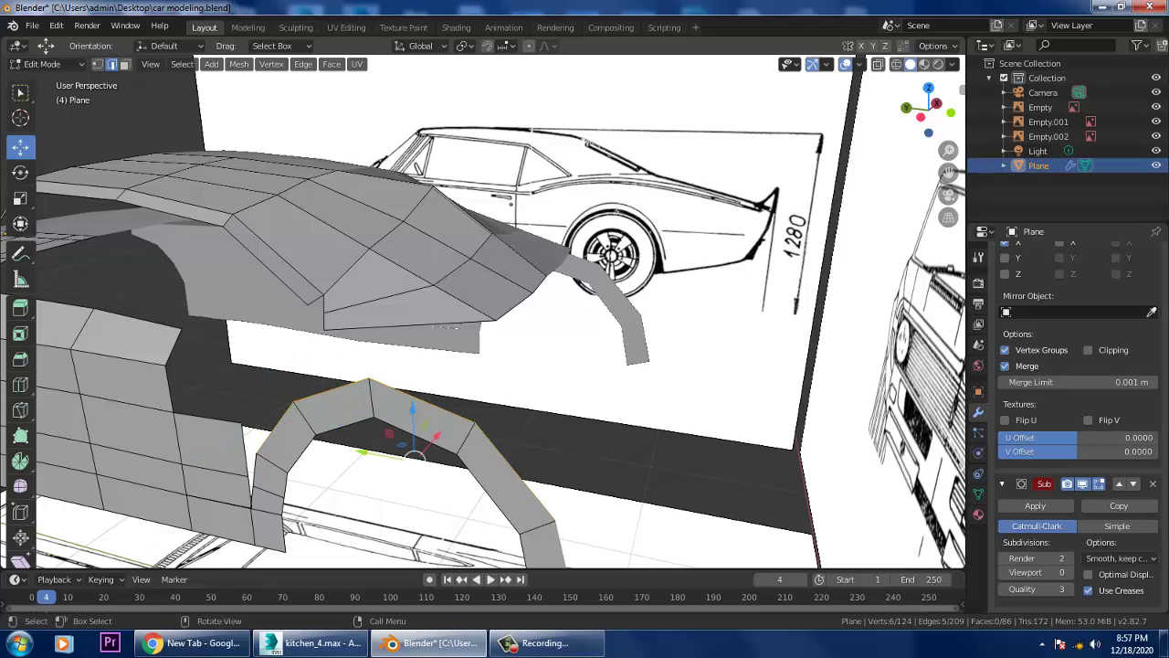
{"action": "middle_click_drag", "start_coordinate": [475, 365], "coordinate": [384, 429]}
{"action": "left_click_drag", "start_coordinate": [369, 446], "coordinate": [364, 452]}
{"action": "middle_click_drag", "start_coordinate": [512, 384], "coordinate": [526, 311]}
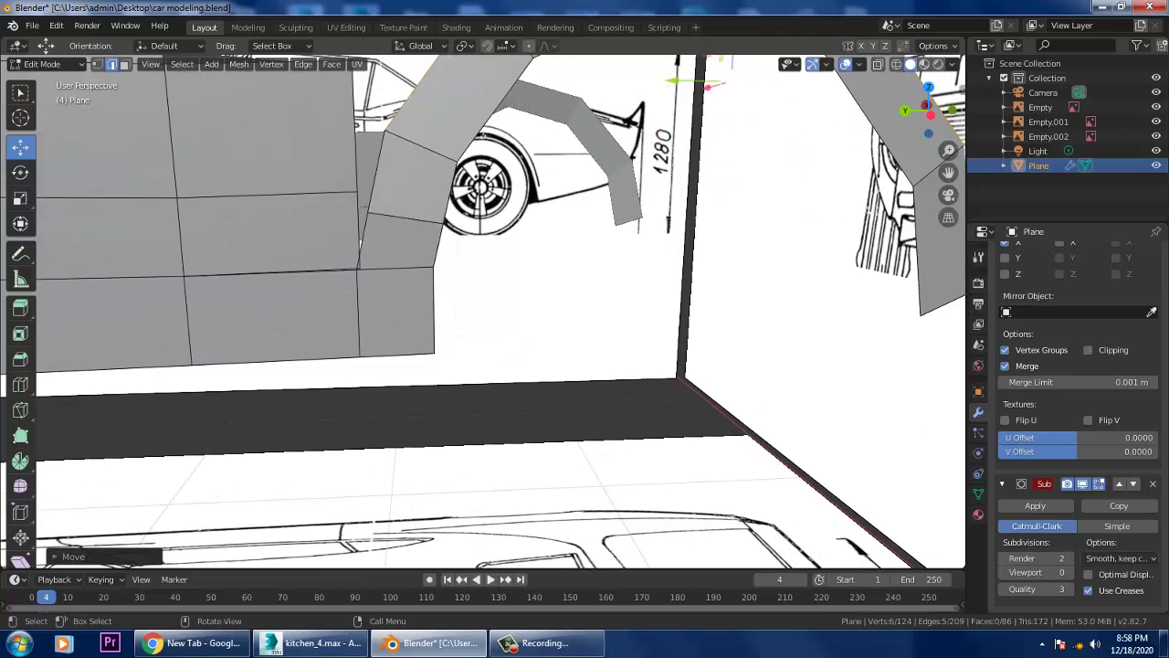
Merge at center the two lower vertex pairs where the extruded side panel meets the front of the wheel arch.
{"action": "left_click", "coordinate": [357, 268]}
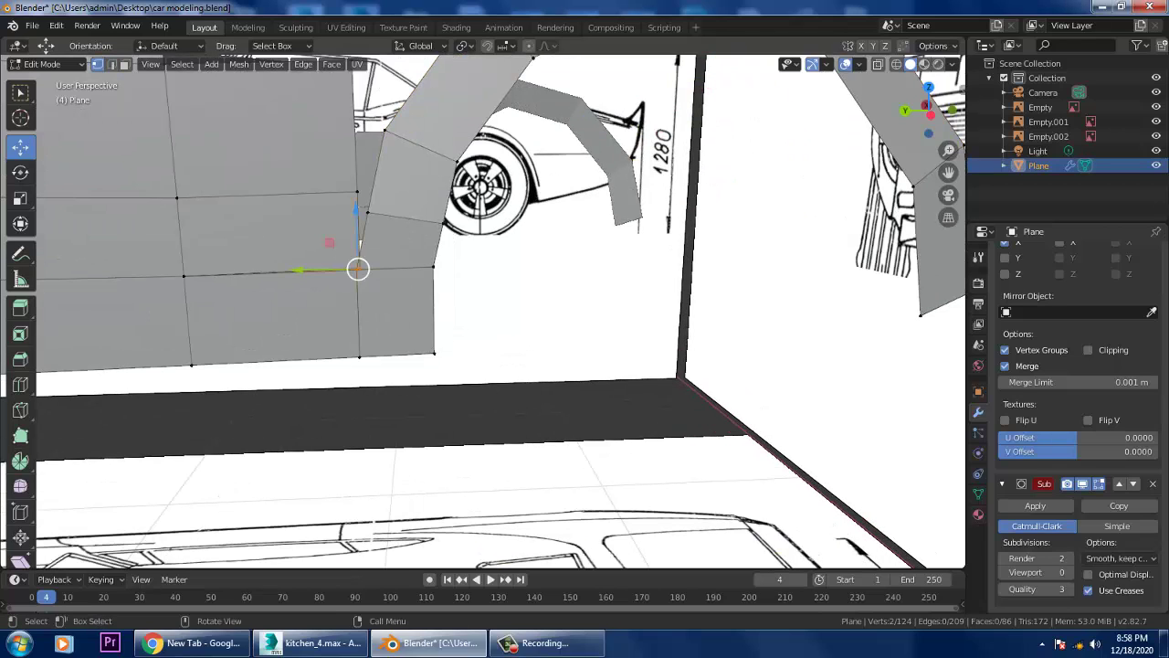
{"action": "right_click", "coordinate": [357, 266]}
{"action": "mouse_move", "coordinate": [289, 545]}
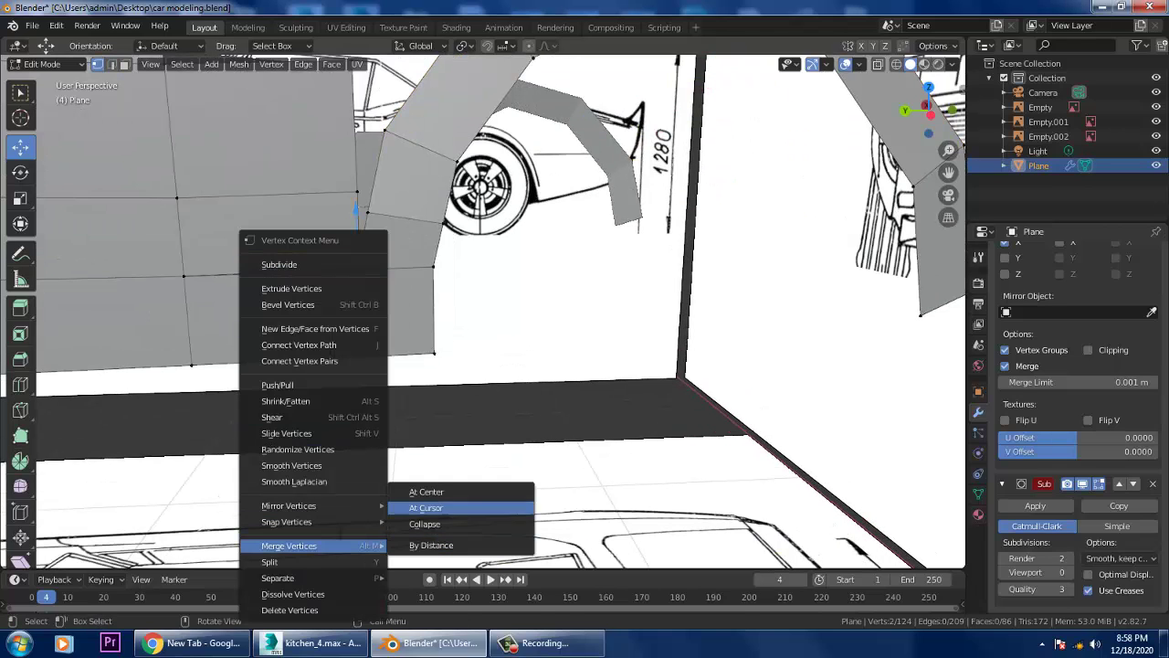
{"action": "left_click", "coordinate": [429, 489]}
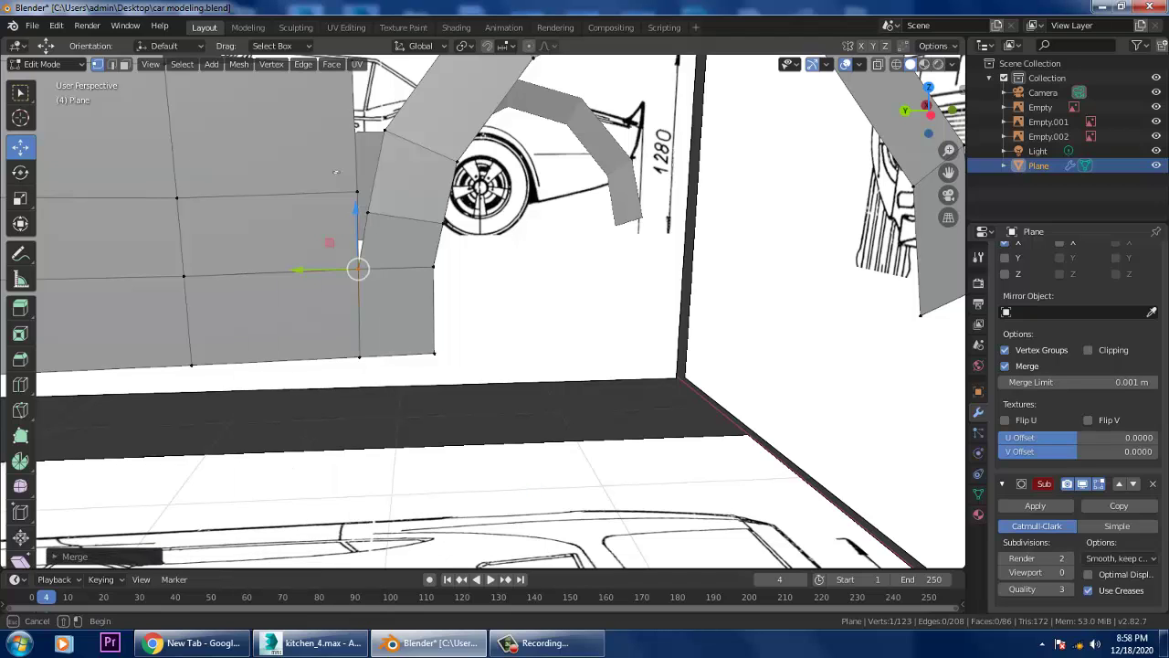
{"action": "left_click", "coordinate": [366, 212], "text": "shift"}
{"action": "right_click", "coordinate": [366, 212]}
{"action": "mouse_move", "coordinate": [347, 338]}
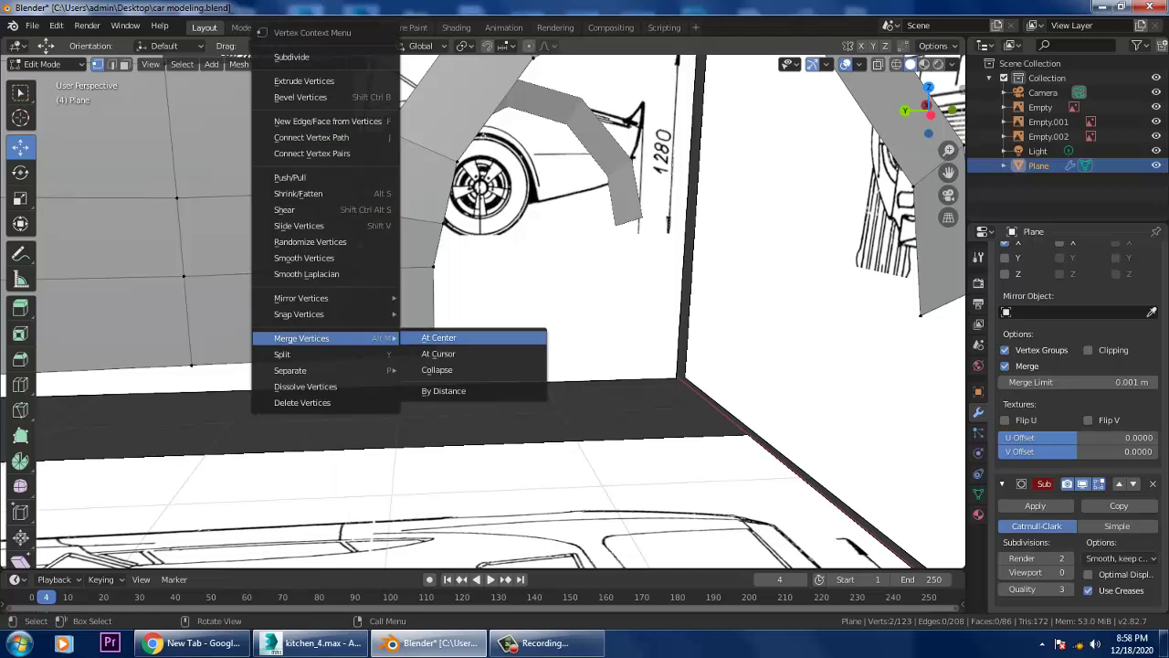
{"action": "left_click", "coordinate": [431, 338]}
{"action": "middle_click_drag", "start_coordinate": [822, 539], "coordinate": [844, 532]}
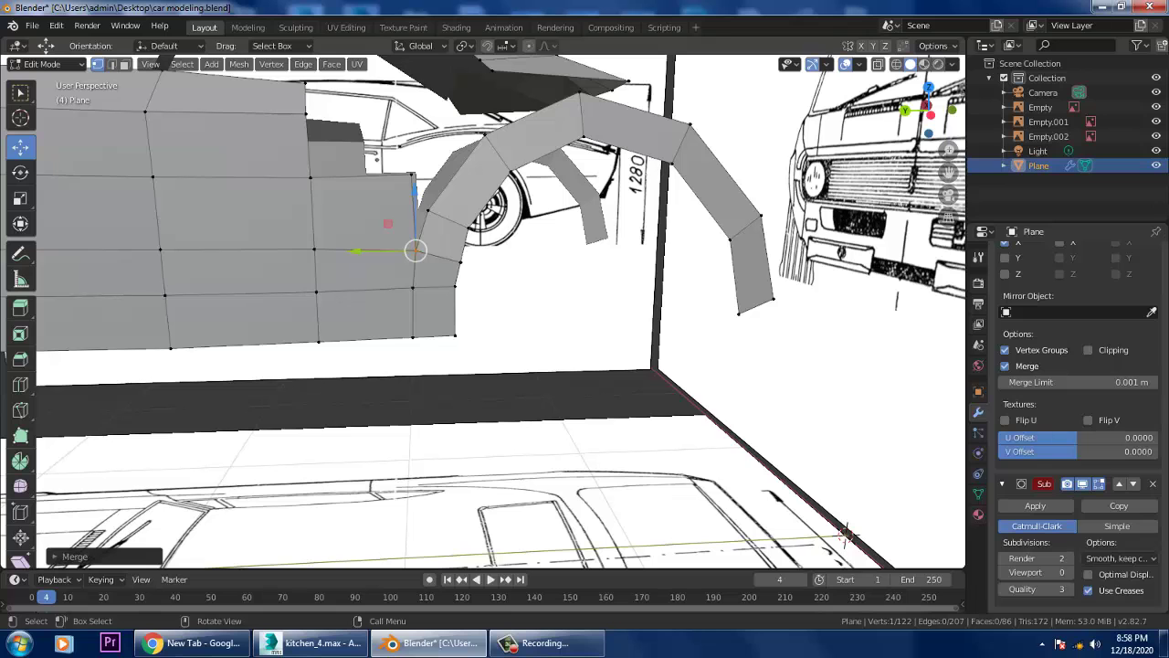
{"action": "middle_click_drag", "start_coordinate": [845, 532], "coordinate": [817, 521]}
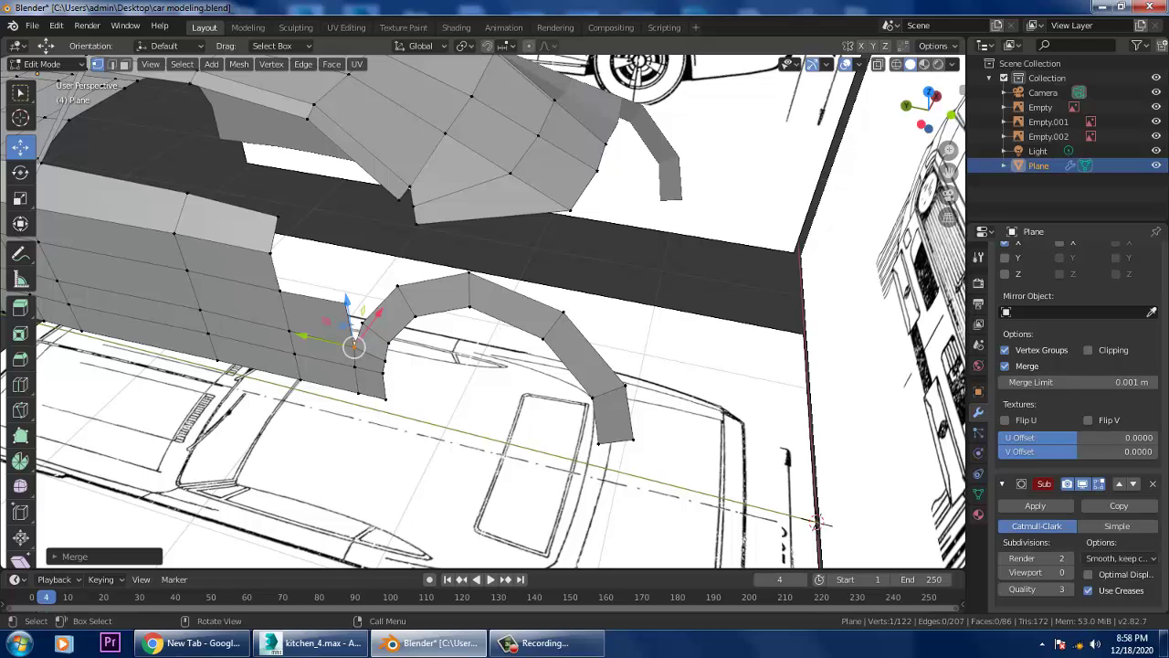
{"action": "middle_click_drag", "start_coordinate": [817, 521], "coordinate": [794, 475]}
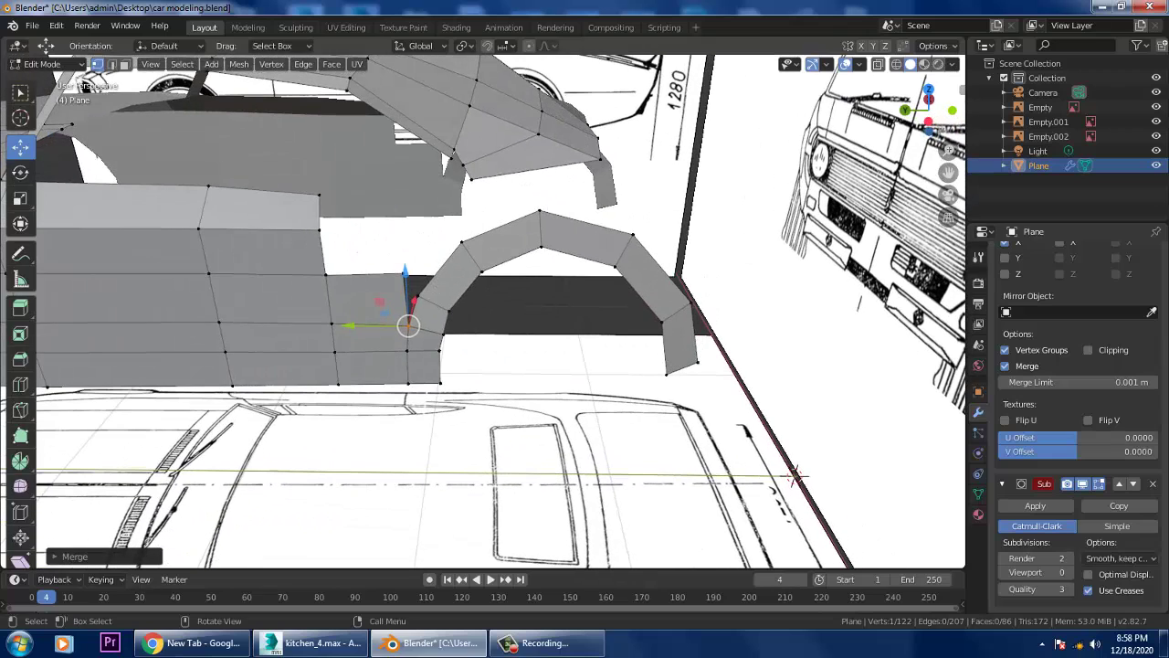
Extrude the two upper free rear edges of the side panel rearward toward the wheel arch.
{"action": "key", "text": "2"}
{"action": "left_click", "coordinate": [319, 211]}
{"action": "left_click", "coordinate": [319, 251], "text": "shift"}
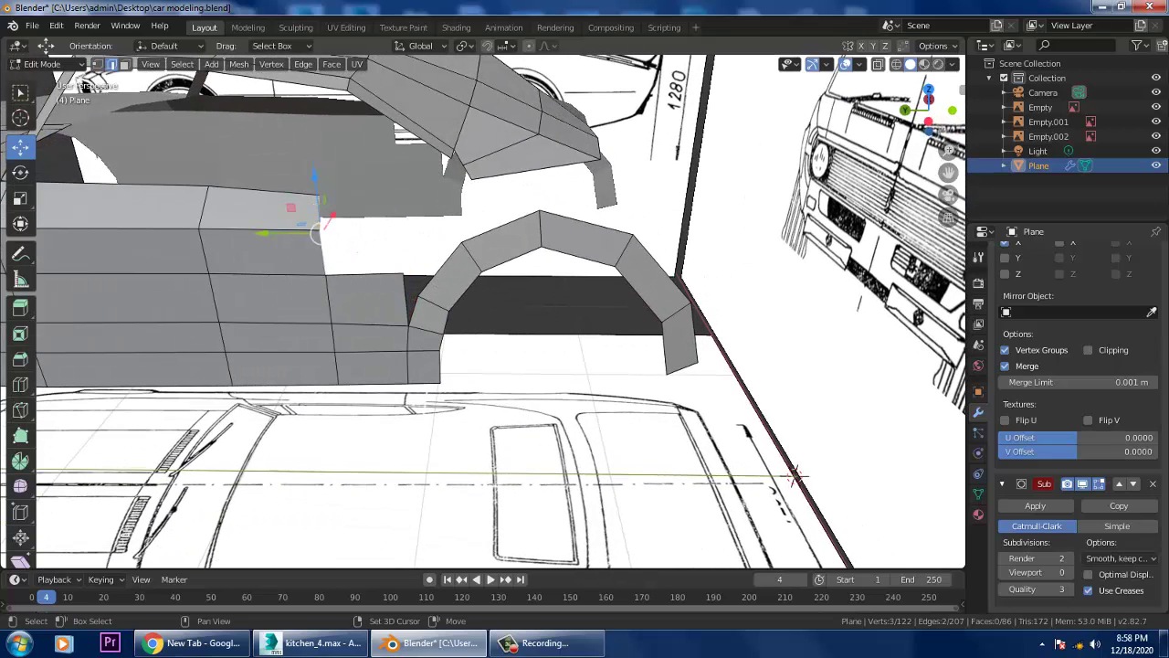
{"action": "key", "text": "e"}
{"action": "left_click", "coordinate": [319, 228]}
Merge at center the vertices where the newly extruded upper panel meets the lower side panel's rear corner.
{"action": "middle_click_drag", "start_coordinate": [319, 228], "coordinate": [438, 201]}
{"action": "key", "text": "1"}
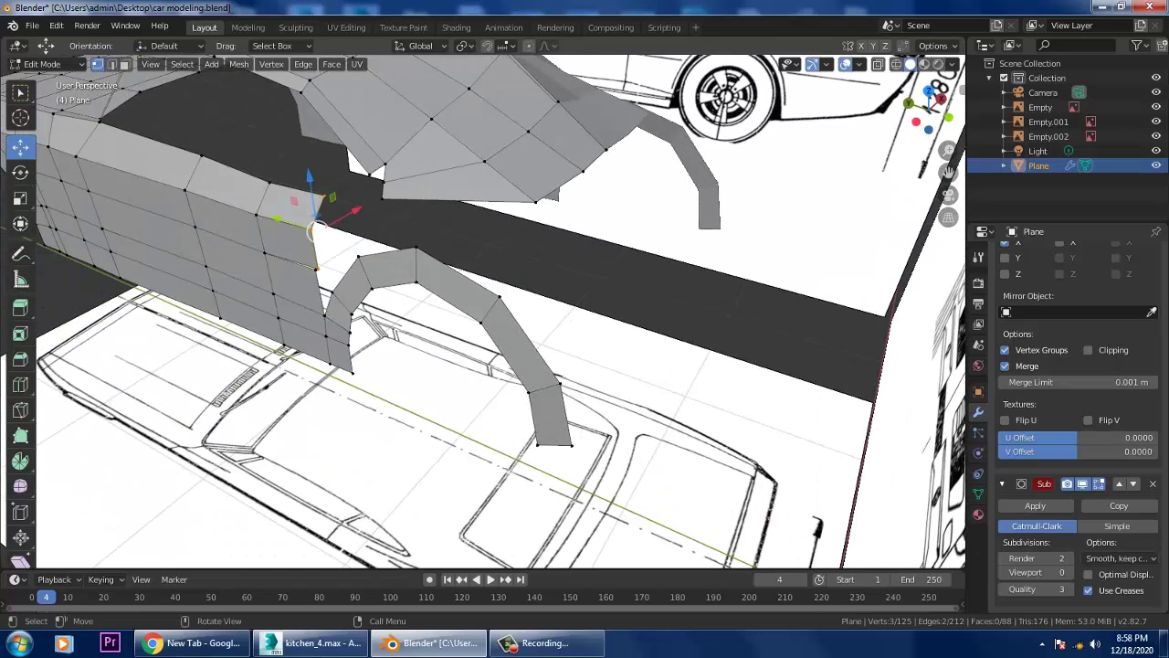
{"action": "left_click", "coordinate": [313, 230], "text": "shift"}
{"action": "right_click", "coordinate": [313, 230]}
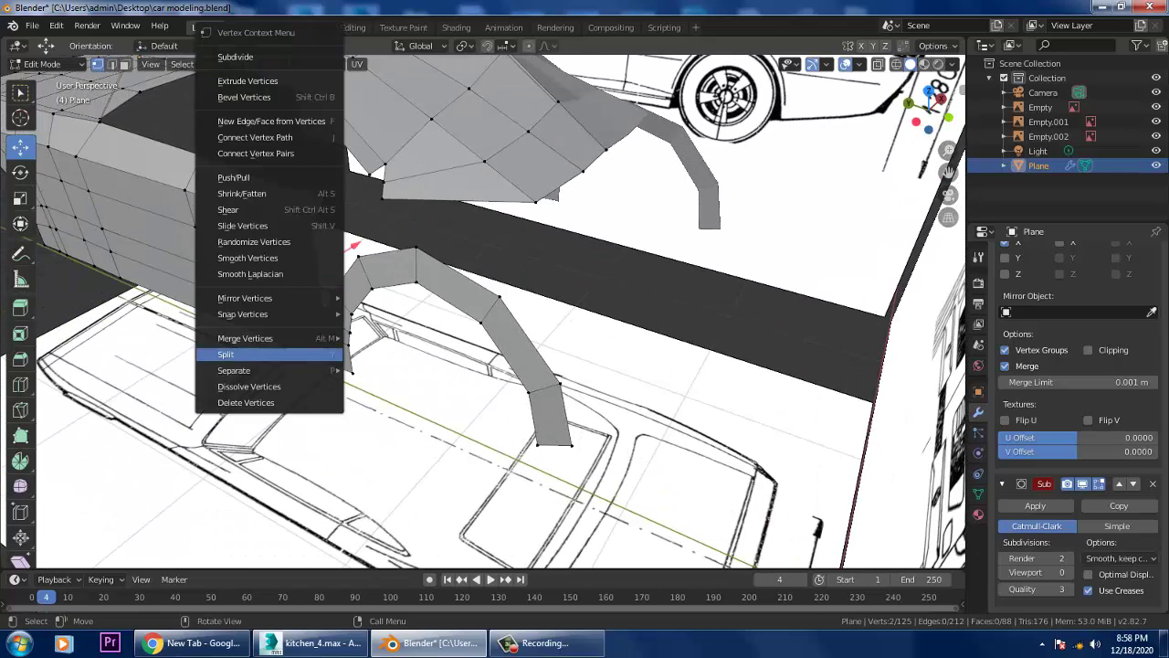
{"action": "mouse_move", "coordinate": [245, 338]}
{"action": "left_click", "coordinate": [388, 337]}
{"action": "middle_click_drag", "start_coordinate": [388, 337], "coordinate": [703, 521]}
{"action": "scroll", "coordinate": [483, 311], "scroll_direction": "up", "scroll_amount": 1}
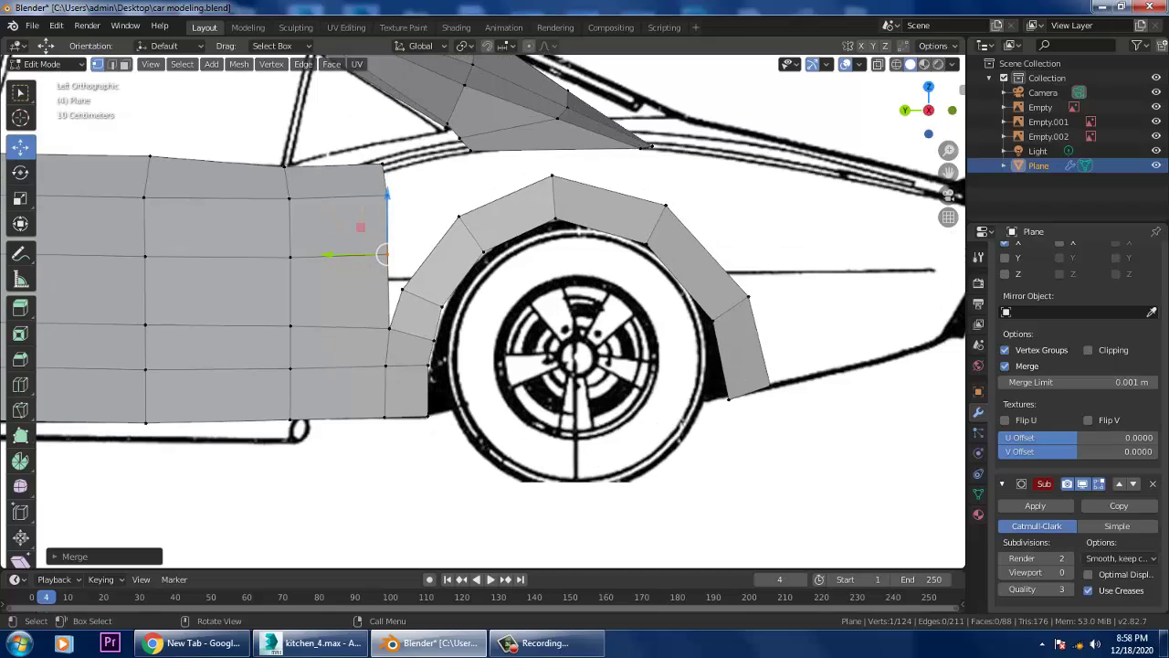
Merge the side panel's rear corner vertex at center with the adjacent outer vertex of the wheel arch.
{"action": "left_click", "coordinate": [402, 288]}
{"action": "left_click_drag", "start_coordinate": [401, 288], "coordinate": [383, 254]}
{"action": "left_click", "coordinate": [402, 288], "text": "shift"}
{"action": "right_click", "coordinate": [347, 338]}
{"action": "mouse_move", "coordinate": [357, 370]}
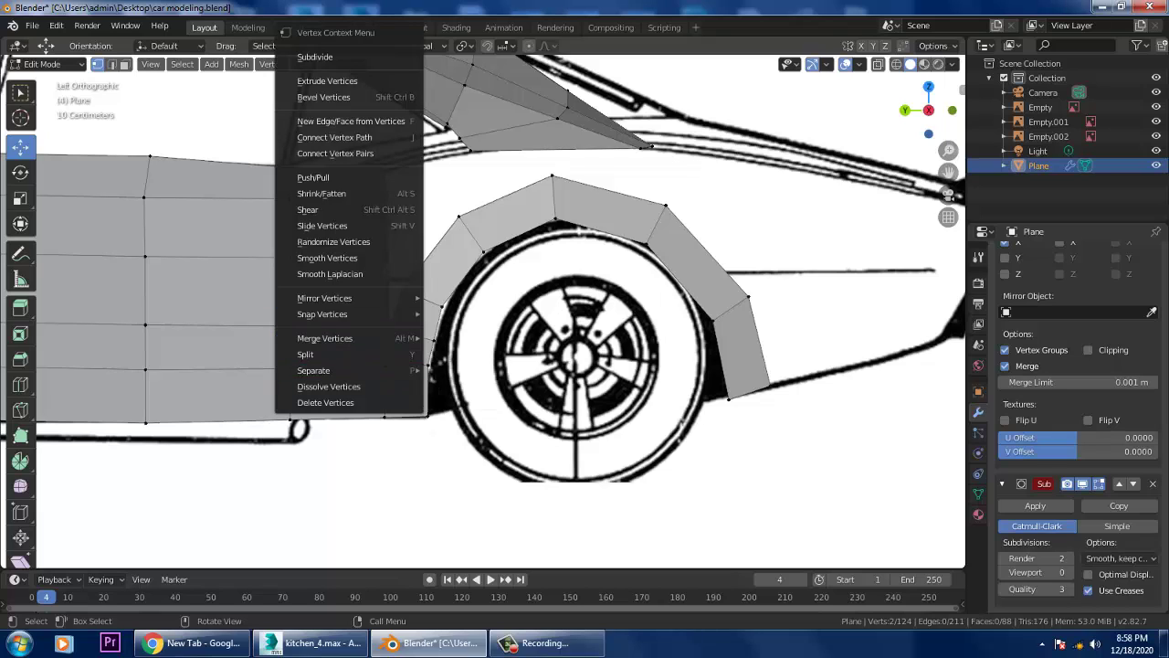
{"action": "mouse_move", "coordinate": [324, 338]}
{"action": "left_click", "coordinate": [465, 338]}
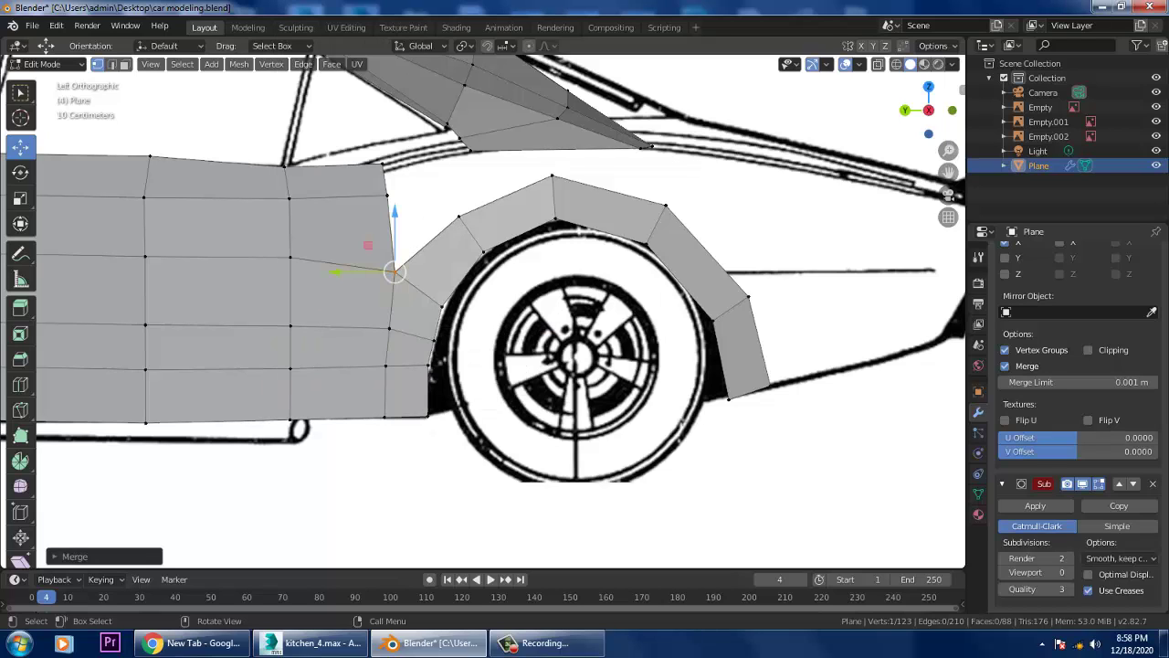
Extrude the side panel's two upper rear edges up and rearward to the next outer vertex of the wheel arch.
{"action": "key", "text": "2"}
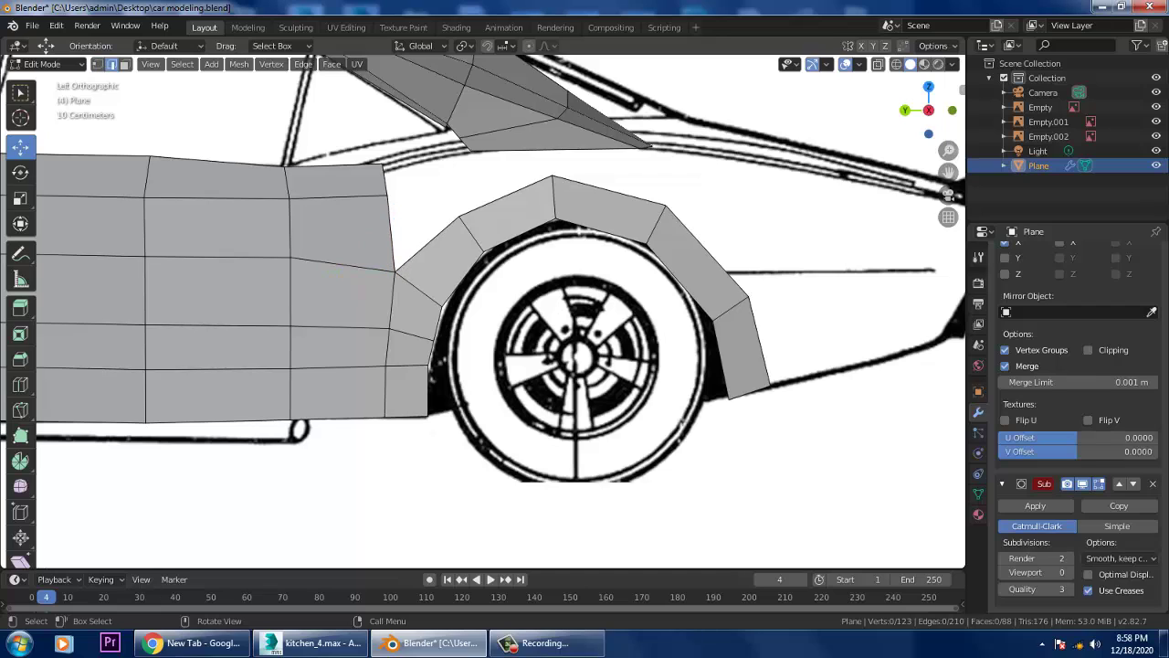
{"action": "left_click", "coordinate": [384, 180]}
{"action": "left_click", "coordinate": [391, 233], "text": "shift"}
{"action": "key", "text": "e"}
{"action": "key", "text": "Return"}
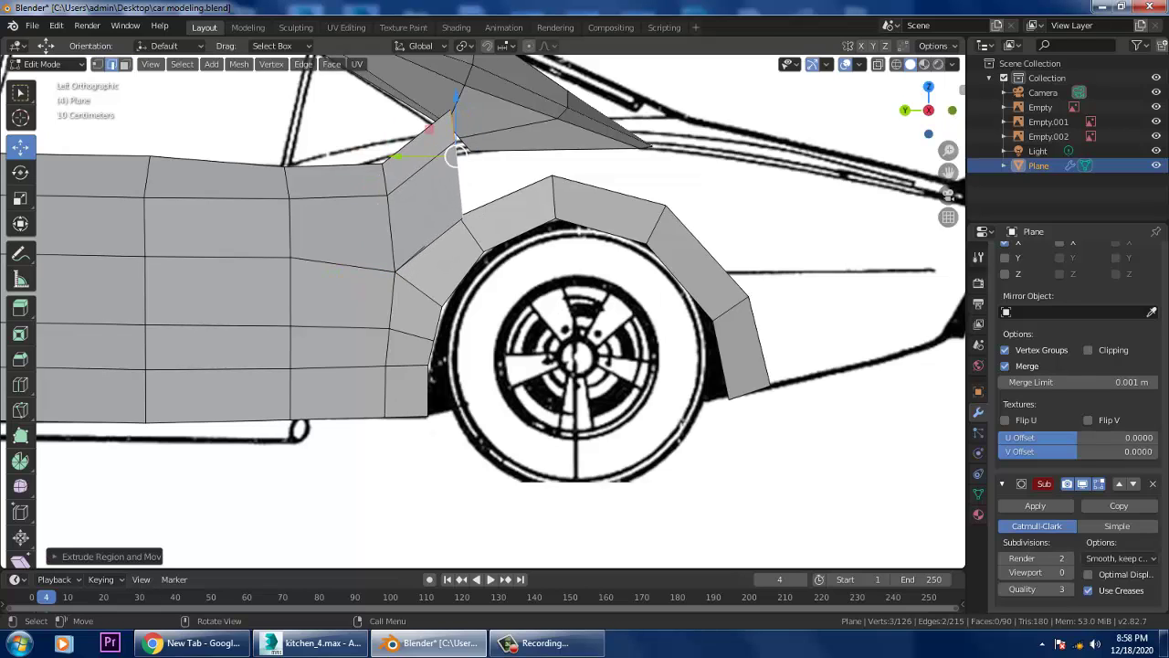
{"action": "scroll", "coordinate": [454, 155], "scroll_direction": "up", "scroll_amount": 2}
{"action": "left_click", "coordinate": [452, 176]}
{"action": "right_click", "coordinate": [410, 173]}
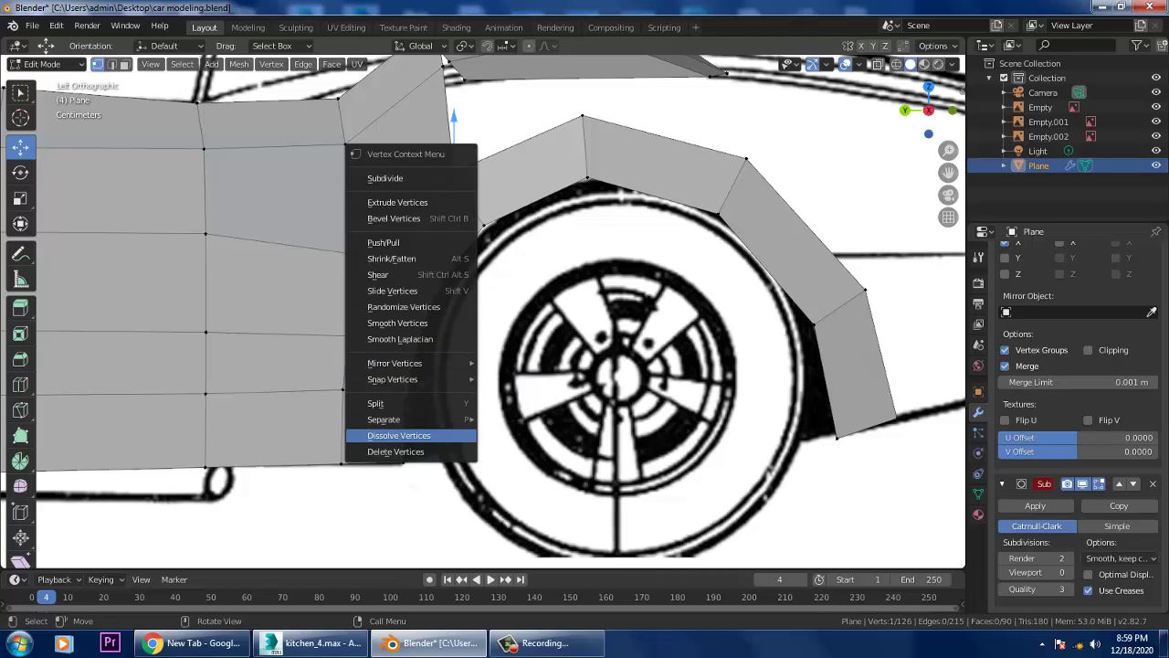
{"action": "mouse_move", "coordinate": [402, 379]}
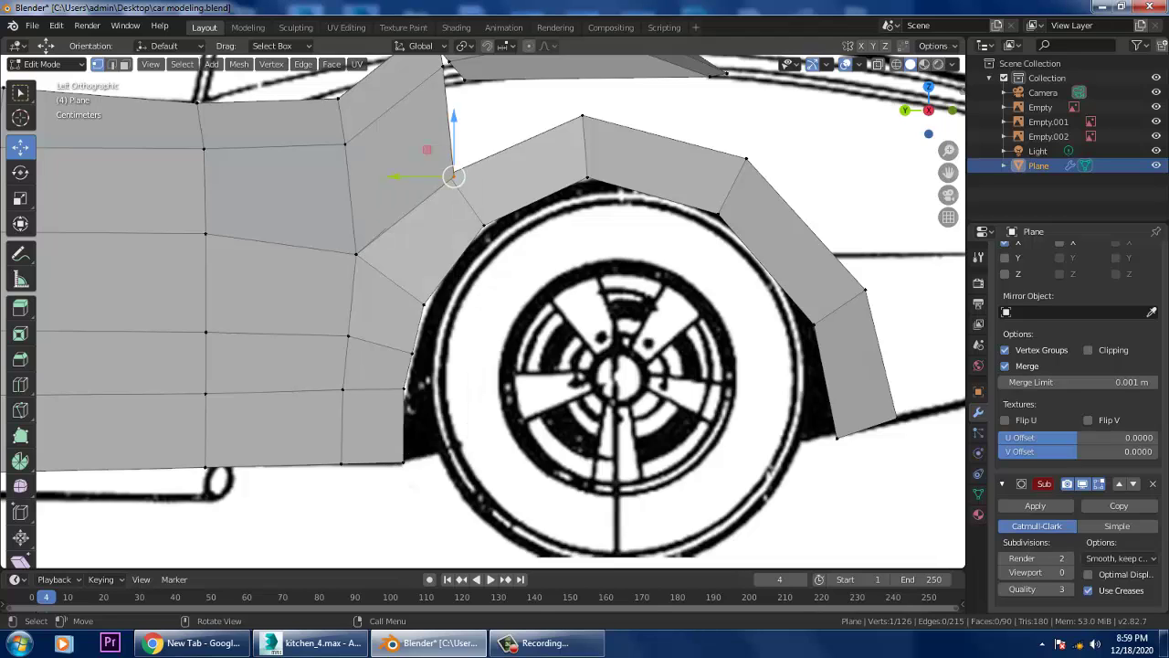
{"action": "right_click", "coordinate": [402, 183]}
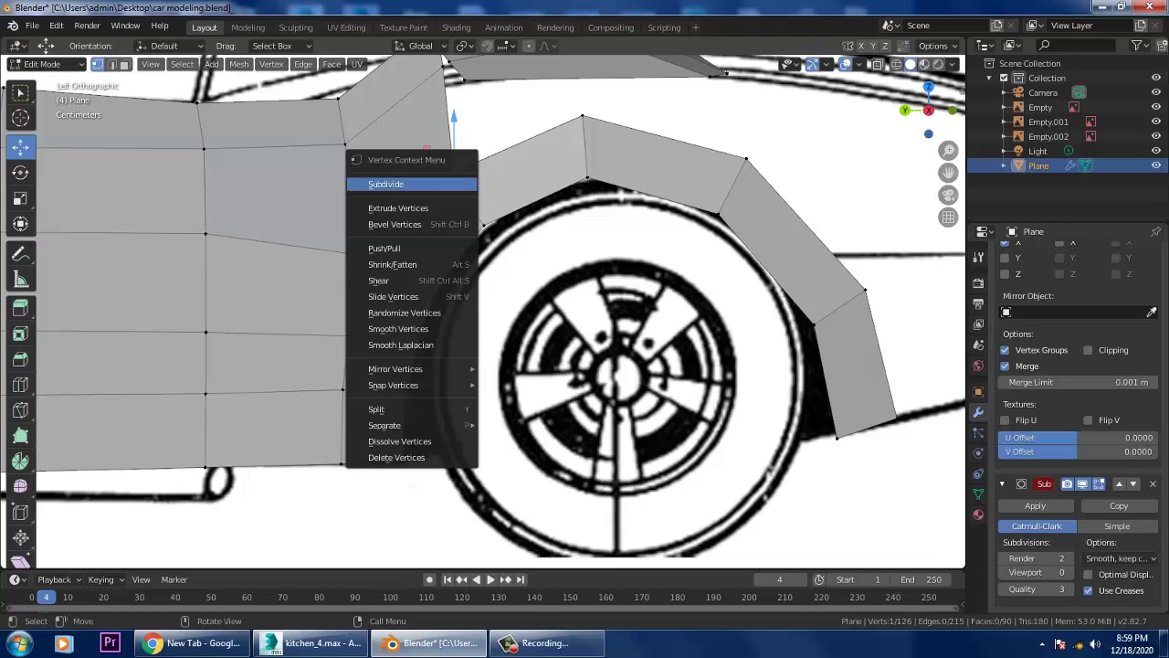
{"action": "mouse_move", "coordinate": [401, 368]}
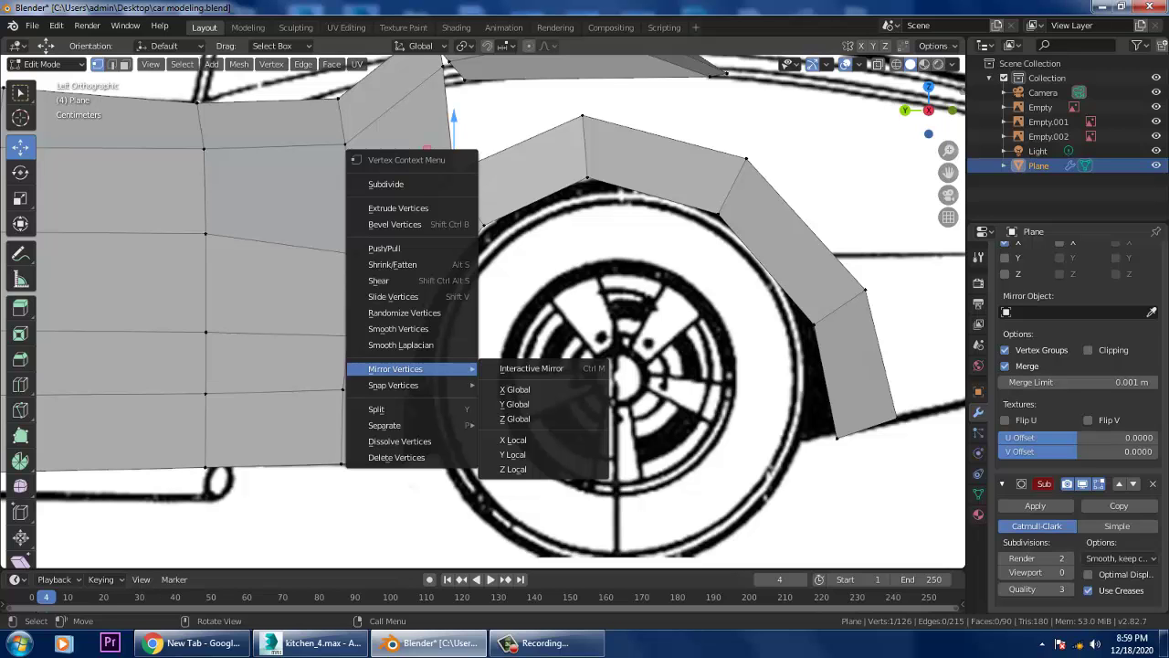
Merge at center the two overlapping vertices where the side panel's rear corner meets the outer edge of the rear wheel arch.
{"action": "middle_click_drag", "start_coordinate": [511, 365], "coordinate": [584, 320]}
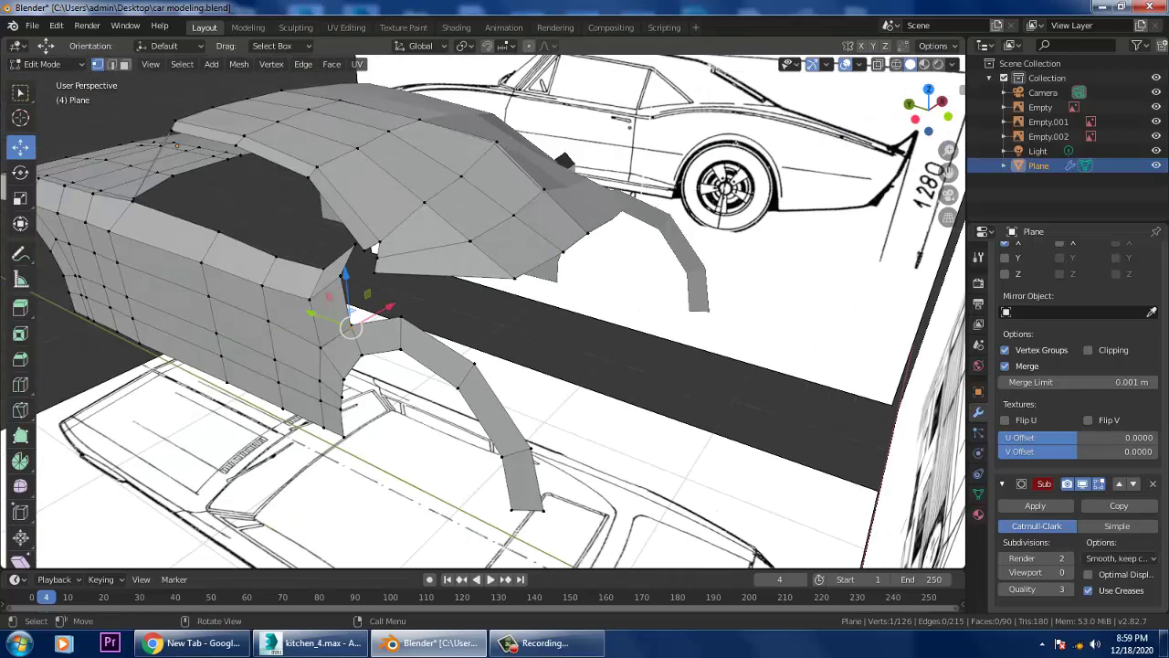
{"action": "scroll", "coordinate": [176, 144], "scroll_direction": "up", "scroll_amount": 5}
{"action": "scroll", "coordinate": [282, 112], "scroll_direction": "down", "scroll_amount": 5}
{"action": "middle_click_drag", "start_coordinate": [282, 112], "coordinate": [301, 100]}
{"action": "scroll", "coordinate": [301, 100], "scroll_direction": "up", "scroll_amount": 2}
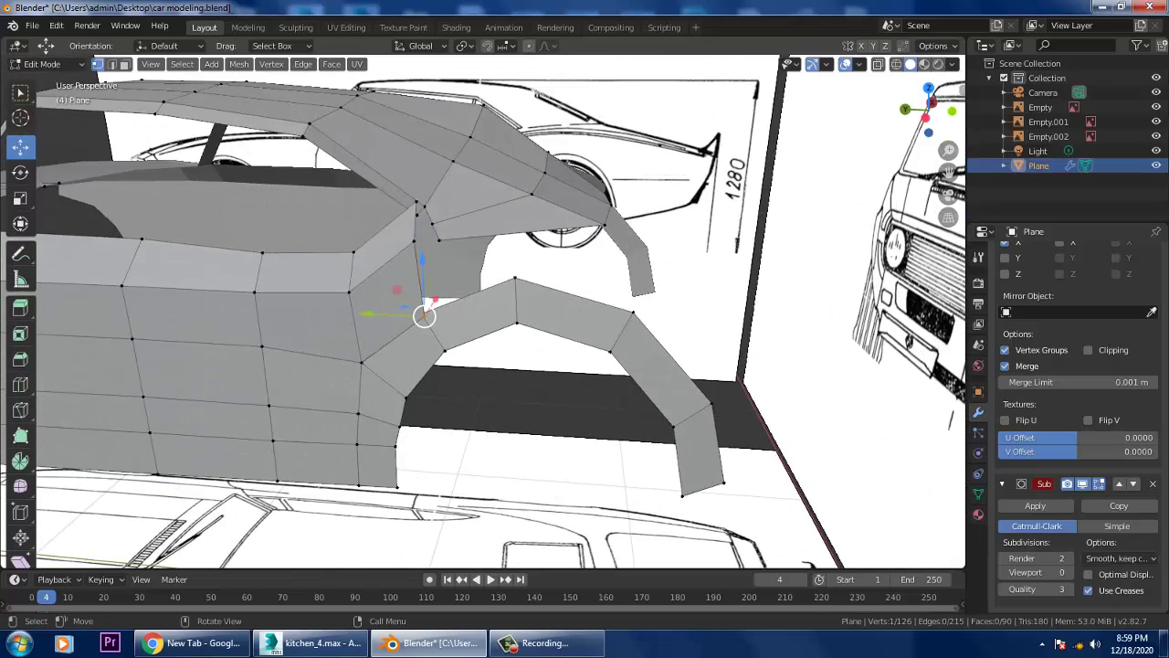
{"action": "scroll", "coordinate": [484, 311], "scroll_direction": "up", "scroll_amount": 3}
{"action": "middle_click_drag", "start_coordinate": [483, 311], "coordinate": [297, 301]}
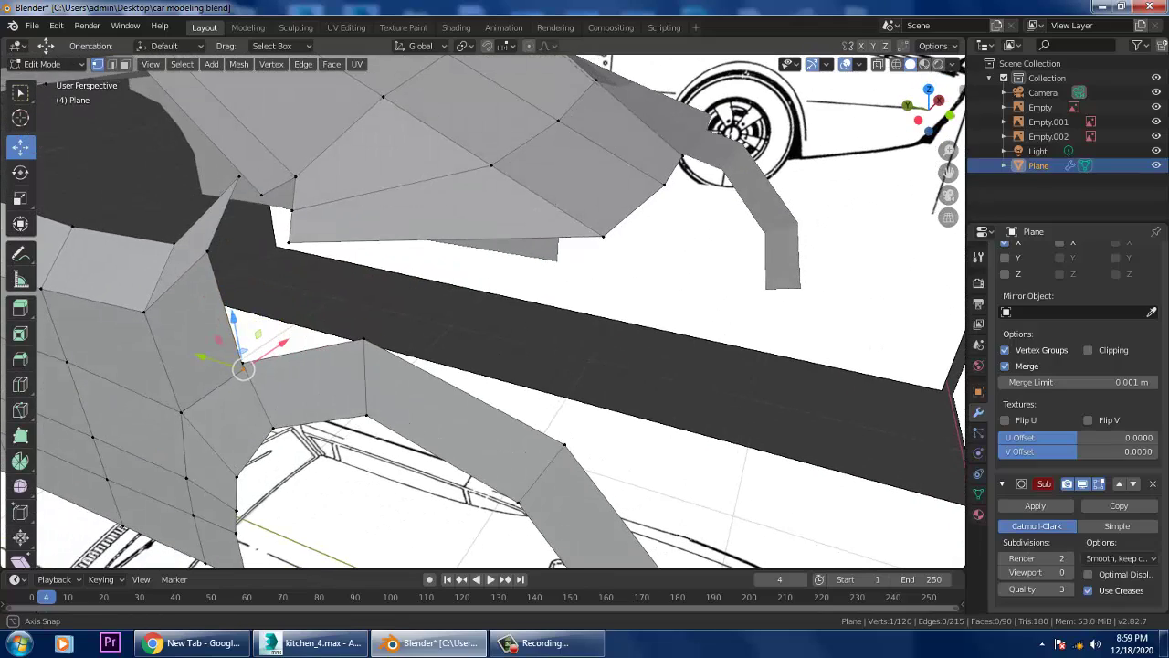
{"action": "key", "text": "b"}
{"action": "left_click_drag", "start_coordinate": [297, 301], "coordinate": [238, 384]}
{"action": "right_click", "coordinate": [238, 367]}
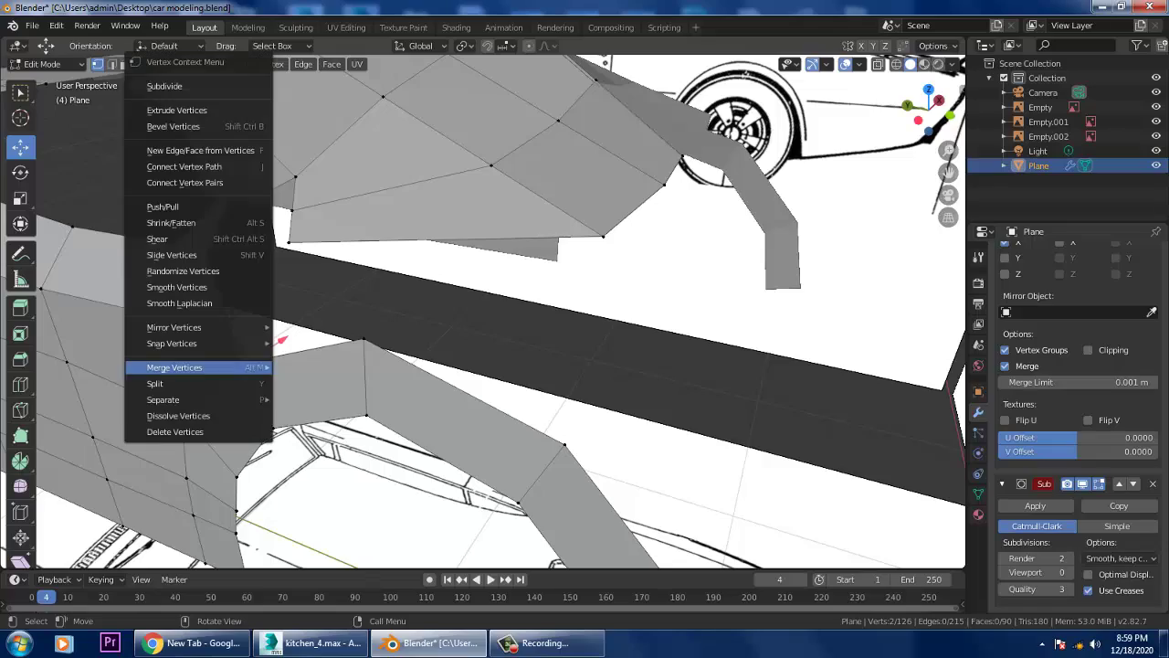
{"action": "mouse_move", "coordinate": [182, 367]}
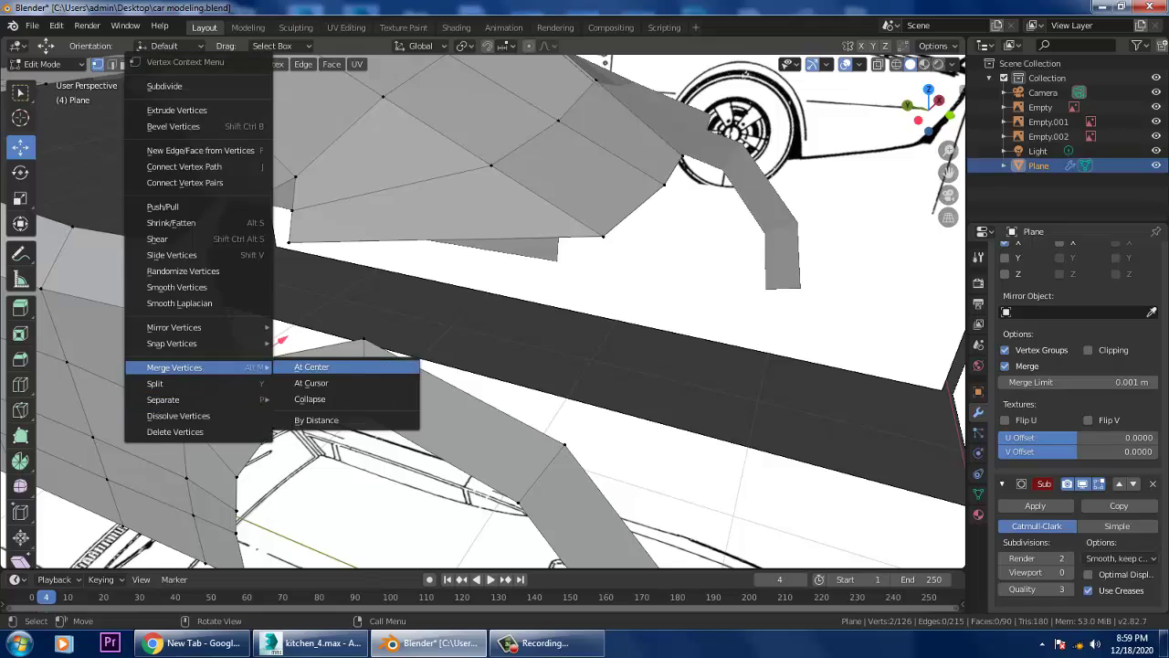
{"action": "left_click", "coordinate": [311, 363]}
In top view, move the side panel's upper rear vertices inward to follow the blueprint's body outline.
{"action": "middle_click_drag", "start_coordinate": [311, 362], "coordinate": [457, 429]}
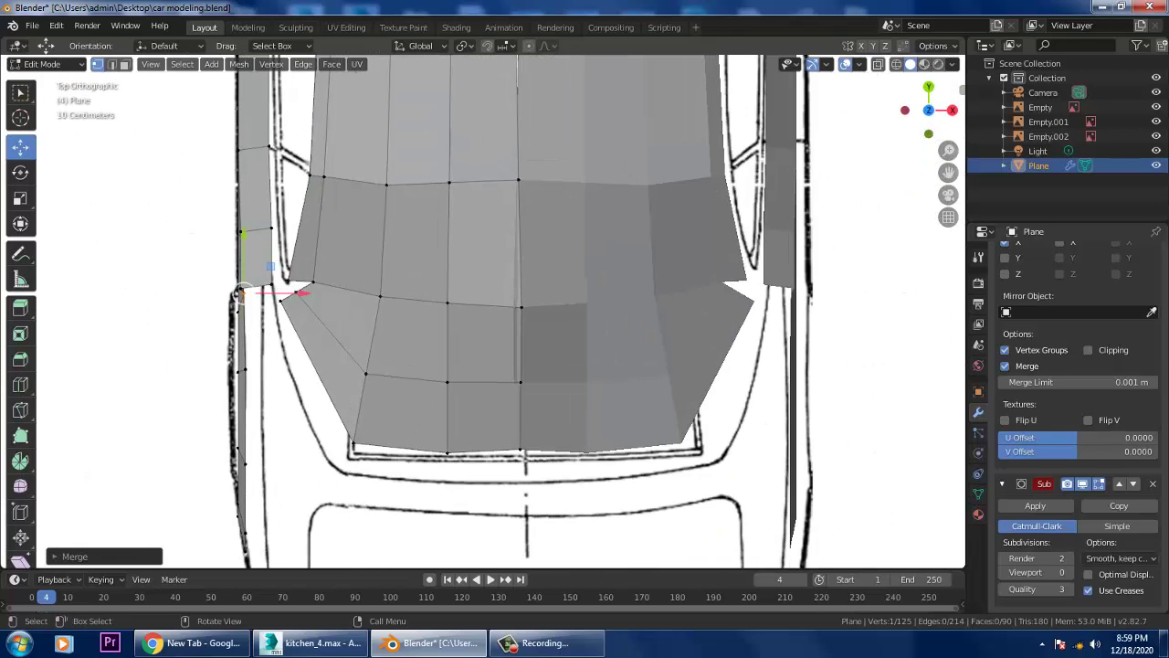
{"action": "scroll", "coordinate": [482, 317], "scroll_direction": "up", "scroll_amount": 2}
{"action": "left_click_drag", "start_coordinate": [137, 280], "coordinate": [146, 196]}
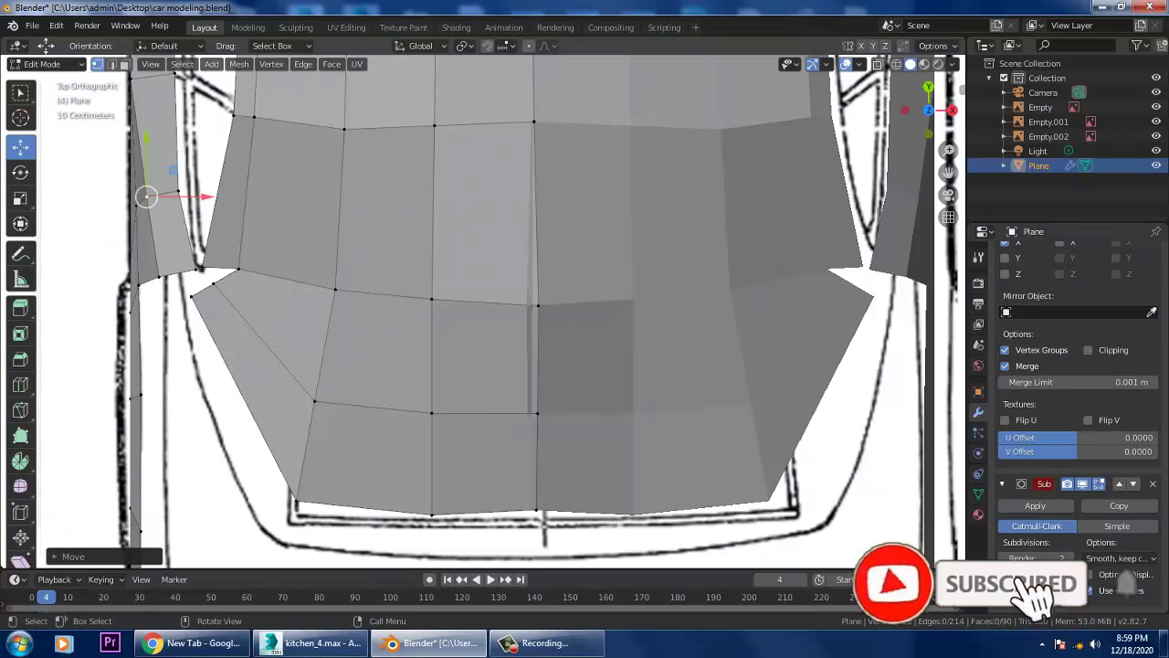
{"action": "left_click_drag", "start_coordinate": [167, 180], "coordinate": [202, 194]}
{"action": "scroll", "coordinate": [202, 195], "scroll_direction": "down", "scroll_amount": 3}
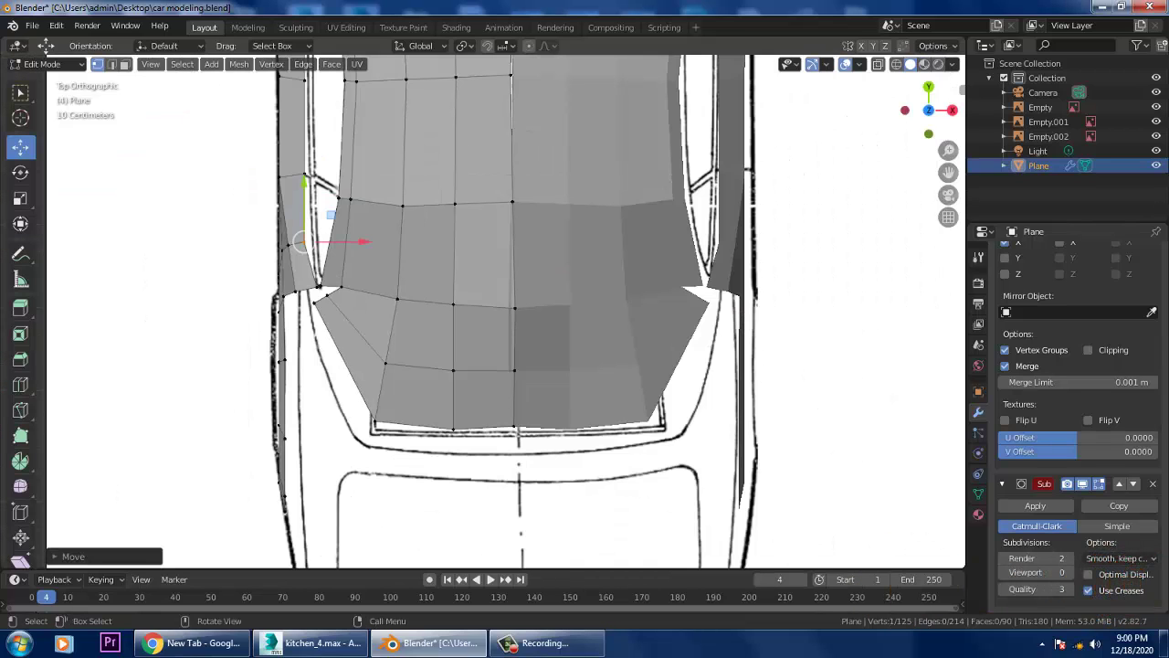
Shift two vertices on the side panel's inner top edge inward to align with the blueprint's side window line.
{"action": "left_click", "coordinate": [306, 175]}
{"action": "left_click_drag", "start_coordinate": [307, 177], "coordinate": [307, 173]}
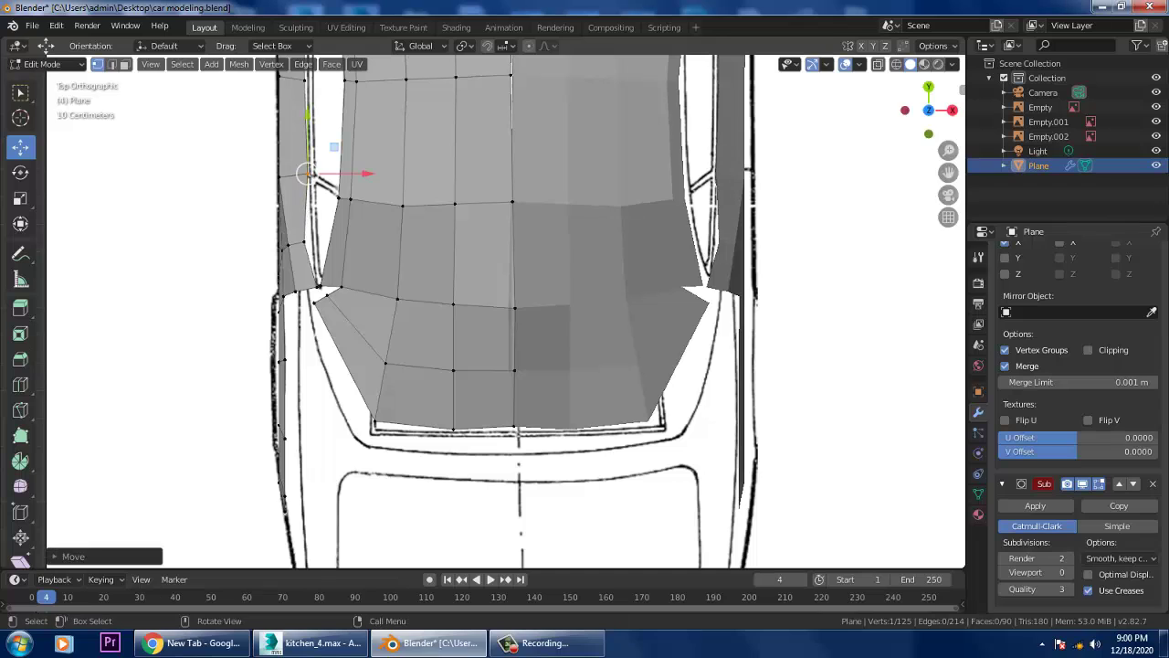
{"action": "left_click_drag", "start_coordinate": [320, 254], "coordinate": [304, 241]}
{"action": "left_click", "coordinate": [304, 245]}
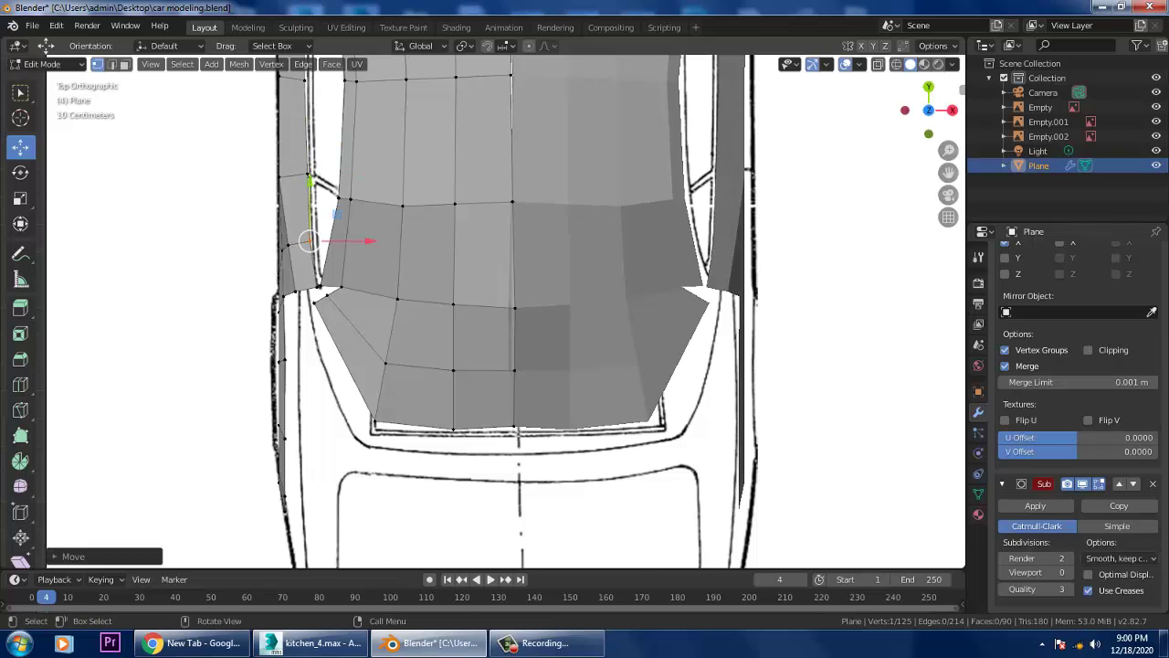
Add a loop cut to the roof mesh.
{"action": "scroll", "coordinate": [304, 241], "scroll_direction": "down", "scroll_amount": 3}
{"action": "middle_click_drag", "start_coordinate": [304, 241], "coordinate": [602, 265]}
{"action": "scroll", "coordinate": [475, 301], "scroll_direction": "down", "scroll_amount": 4}
{"action": "scroll", "coordinate": [548, 283], "scroll_direction": "down", "scroll_amount": 3}
{"action": "middle_click_drag", "start_coordinate": [566, 349], "coordinate": [546, 341]}
{"action": "key", "text": "ctrl+r"}
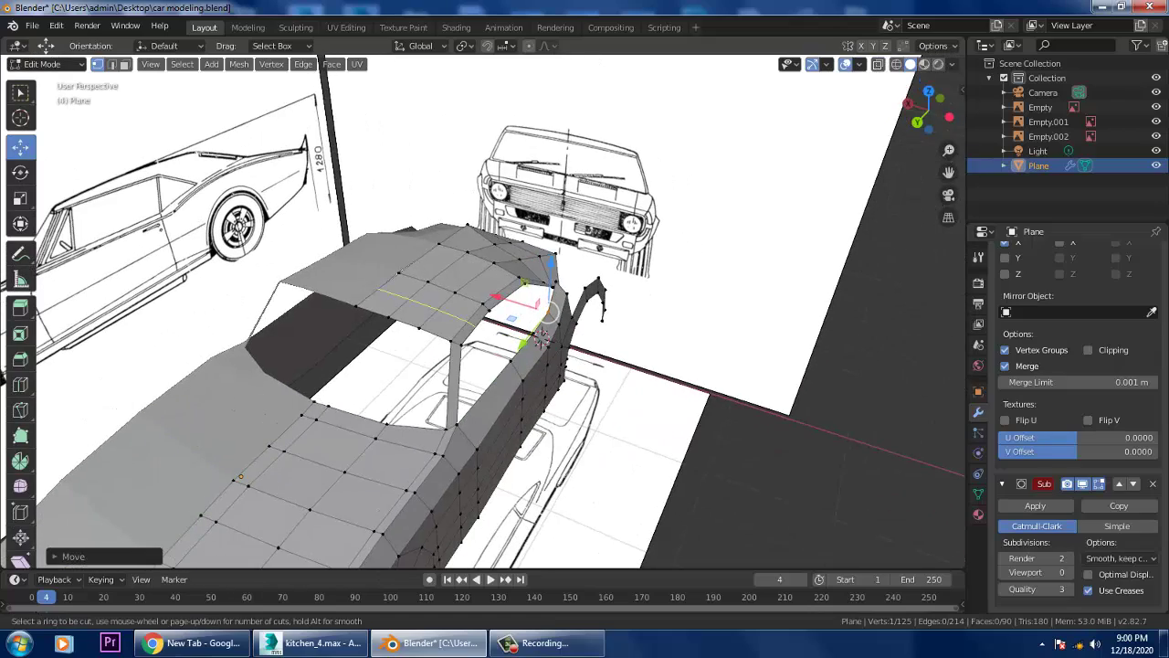
{"action": "left_click", "coordinate": [374, 308]}
Add two loop cuts to the windshield pillar, one close to its base and one close to its top.
{"action": "middle_click_drag", "start_coordinate": [374, 308], "coordinate": [548, 333]}
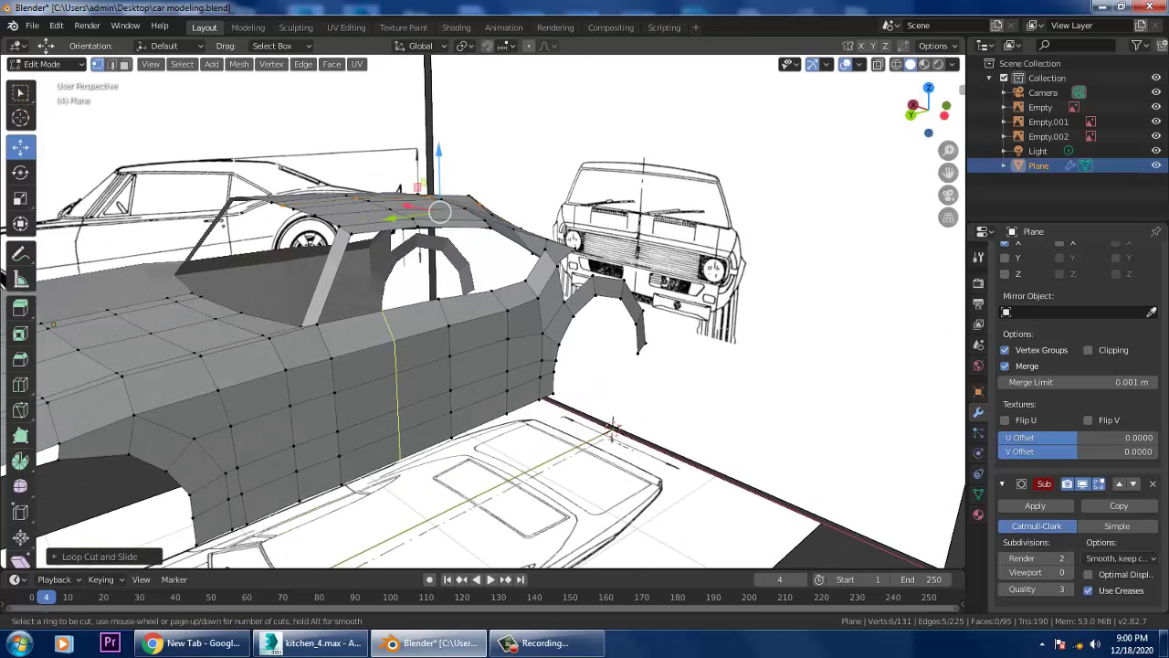
{"action": "left_click", "coordinate": [320, 285]}
{"action": "left_click", "coordinate": [307, 337]}
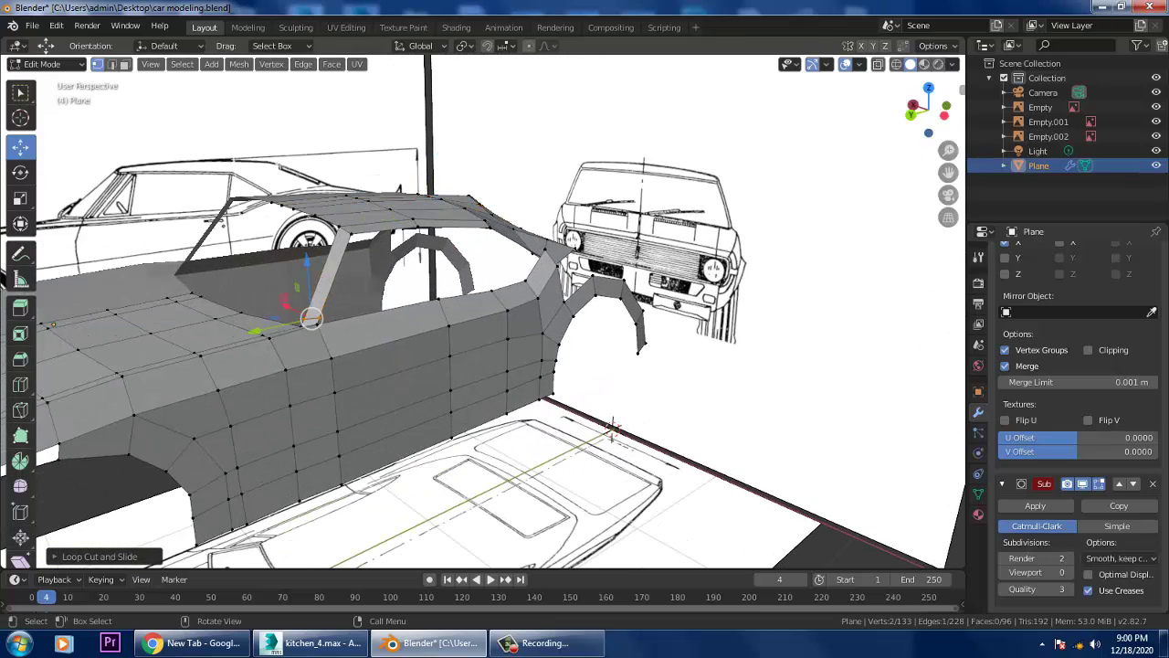
{"action": "left_click", "coordinate": [328, 273]}
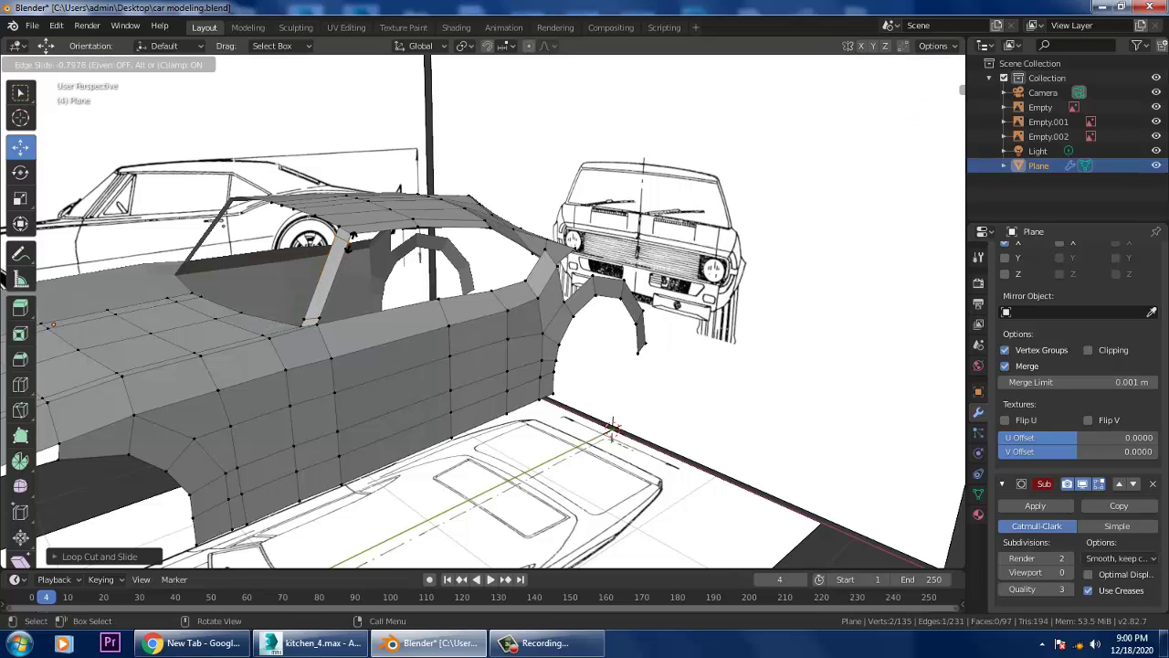
{"action": "left_click", "coordinate": [351, 237]}
Set the Subdivision modifier's viewport level to 1, inspect the smoothed body in Object Mode, and return to Edit Mode.
{"action": "middle_click_drag", "start_coordinate": [351, 239], "coordinate": [456, 242]}
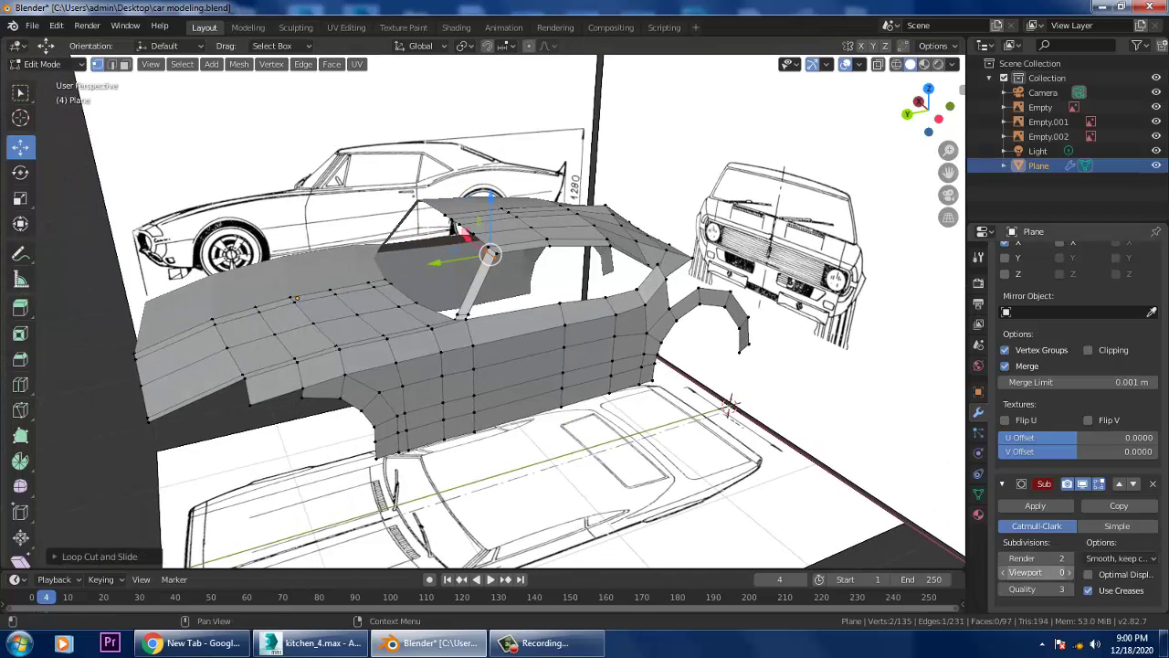
{"action": "middle_click_drag", "start_coordinate": [456, 242], "coordinate": [500, 227]}
{"action": "left_click", "coordinate": [47, 64]}
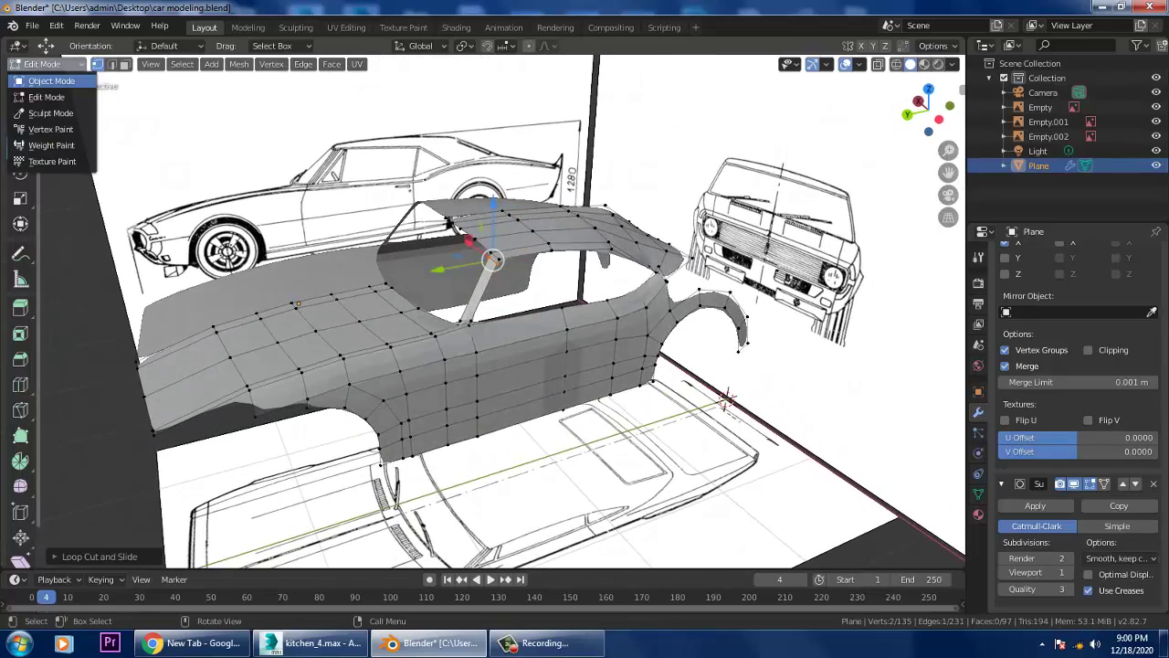
{"action": "left_click", "coordinate": [41, 80]}
{"action": "middle_click_drag", "start_coordinate": [484, 310], "coordinate": [434, 250]}
{"action": "left_click", "coordinate": [47, 64]}
{"action": "left_click", "coordinate": [46, 96]}
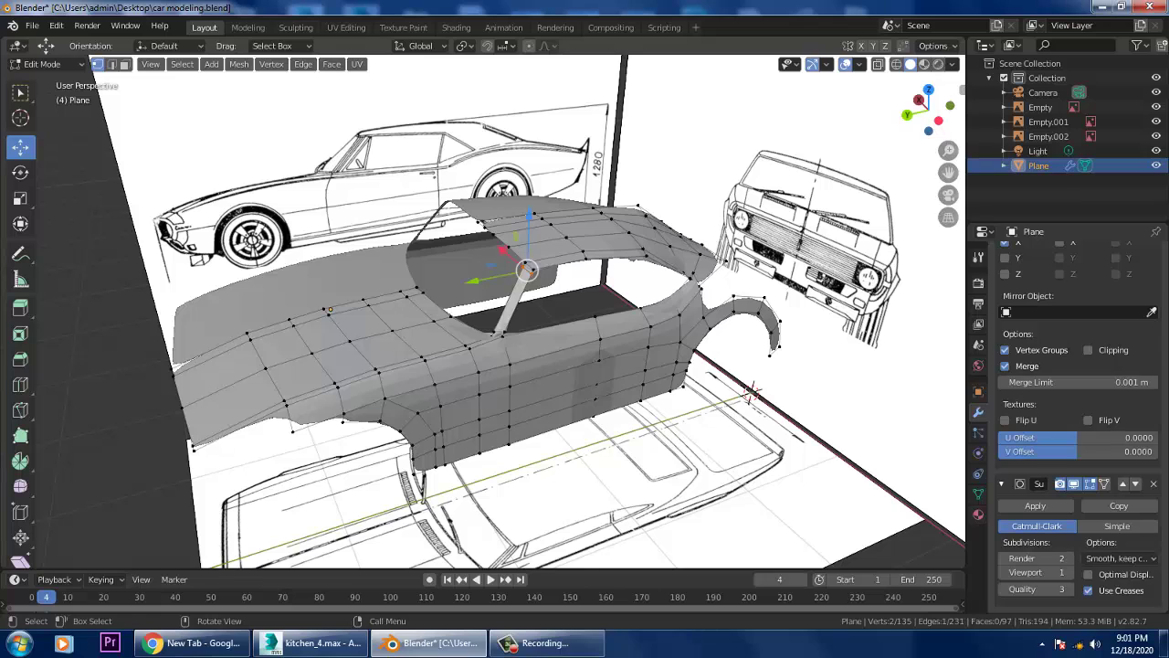